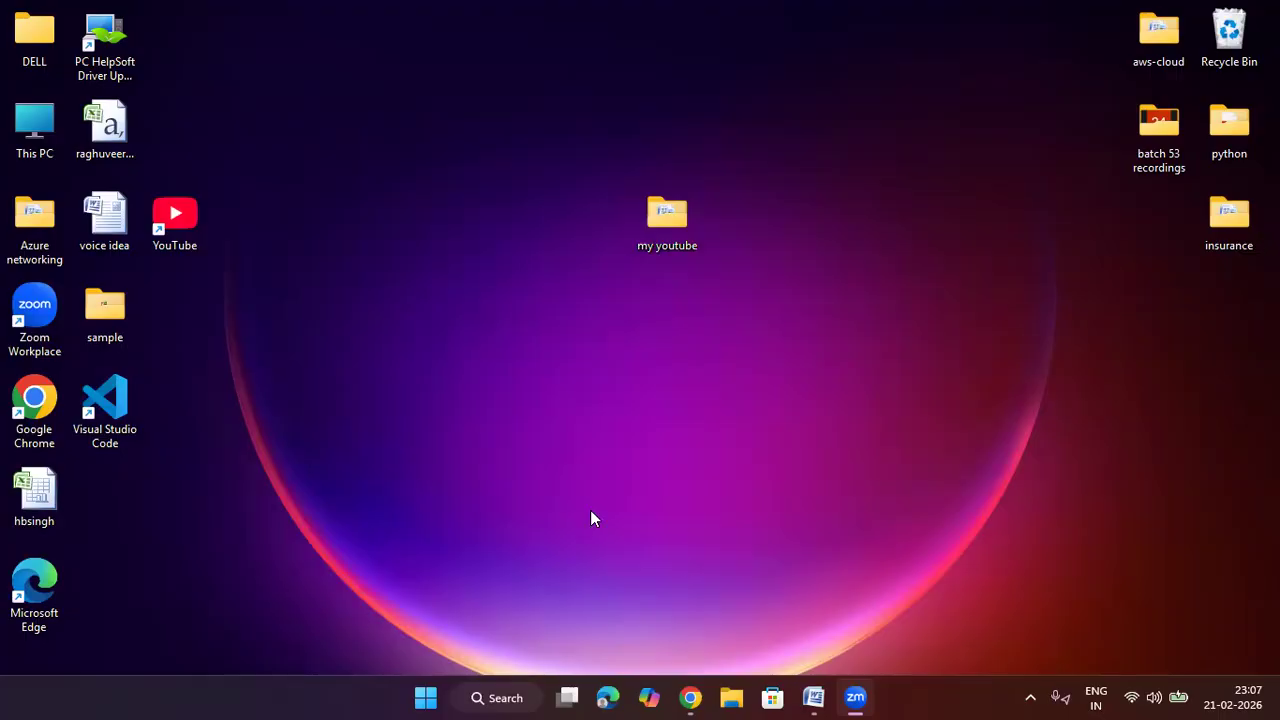
Start a new virtual network and create a new resource group for it
left_click(691, 697)
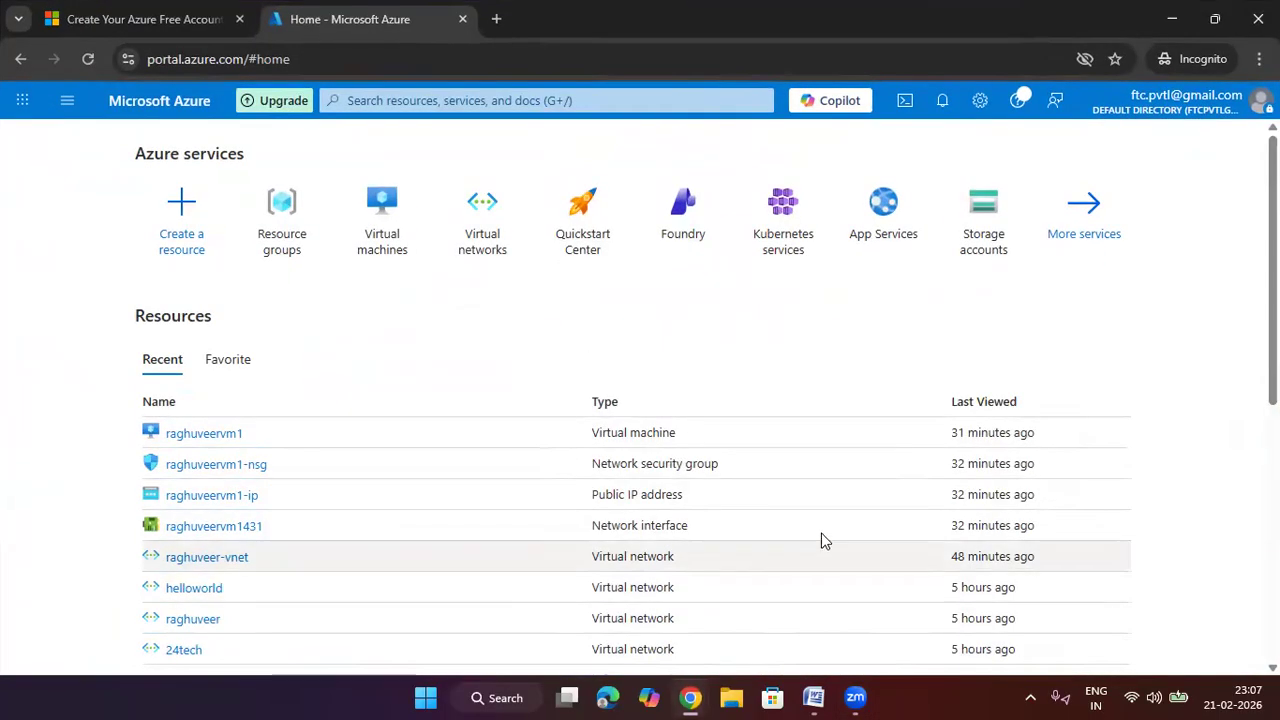
left_click(481, 224)
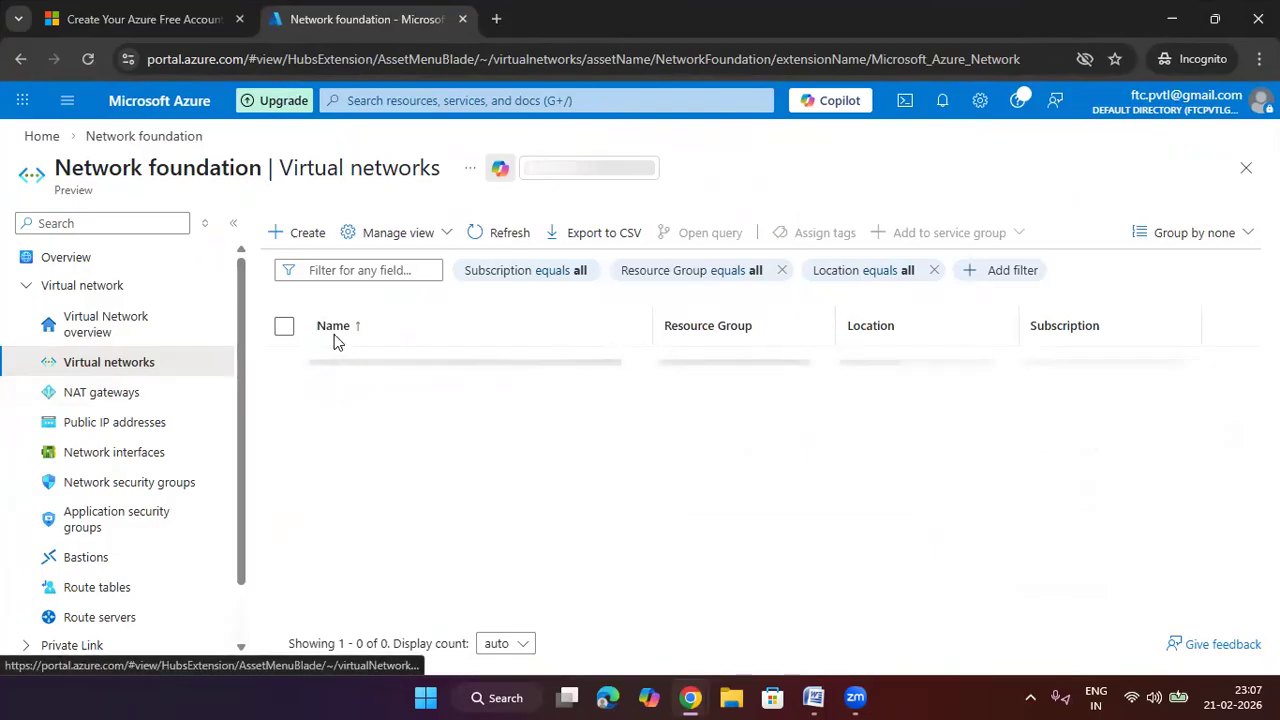
left_click(768, 544)
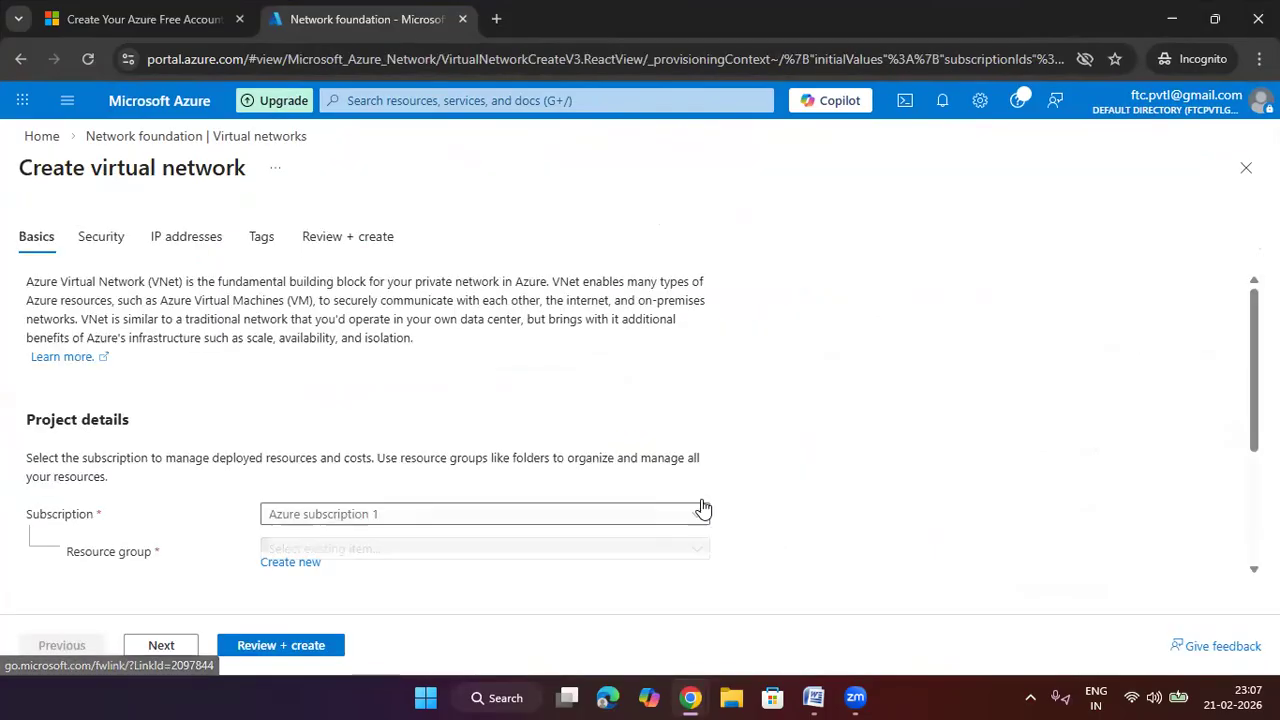
scroll(868, 371, "down", 2)
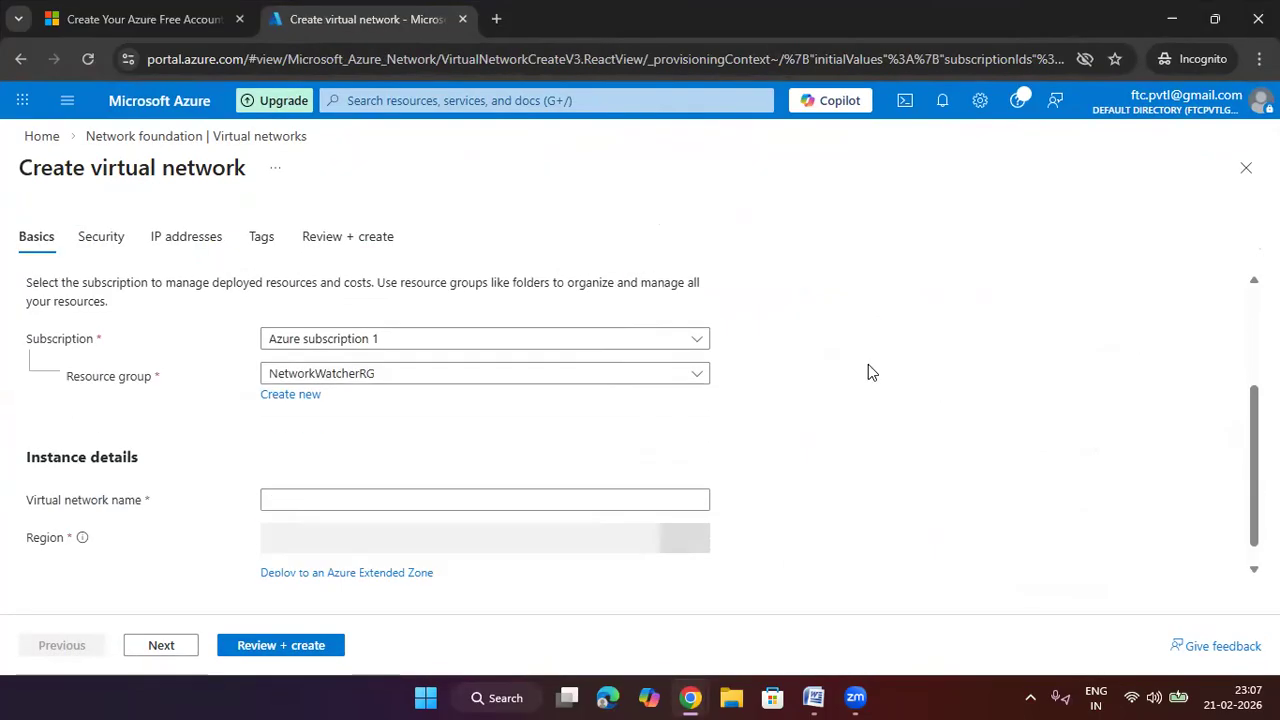
left_click(300, 384)
type("raghu")
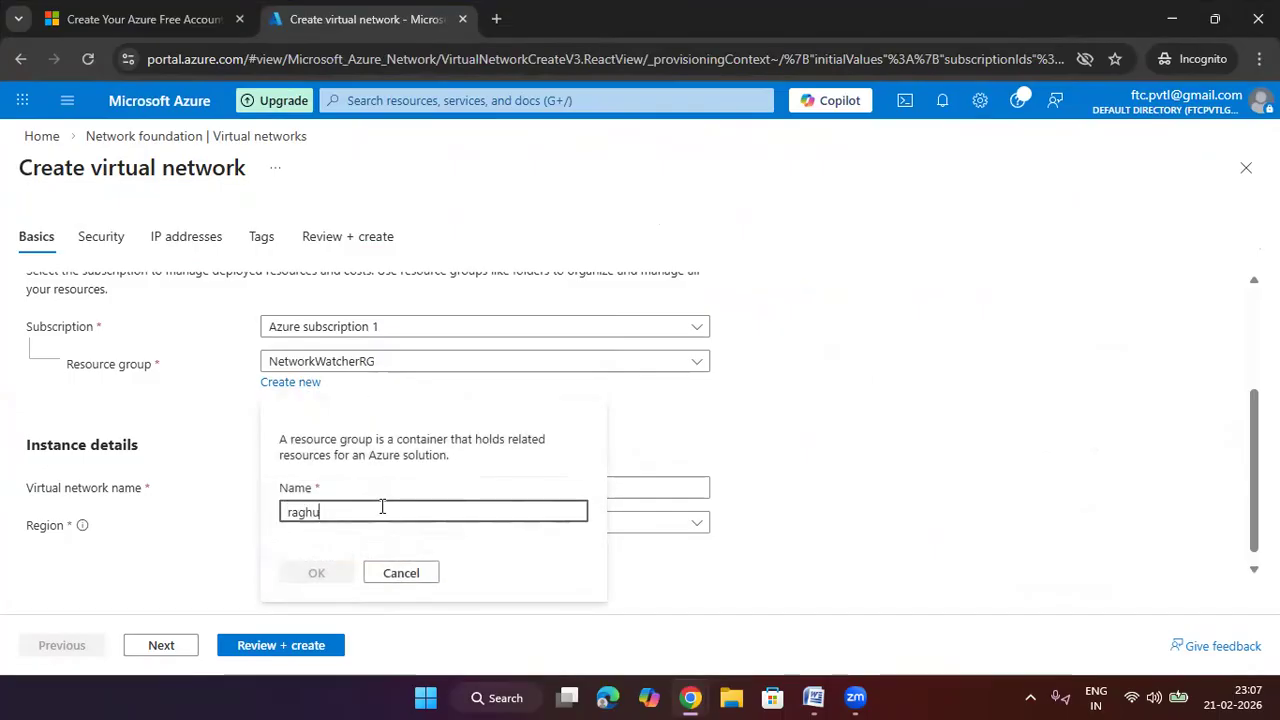
type("veer")
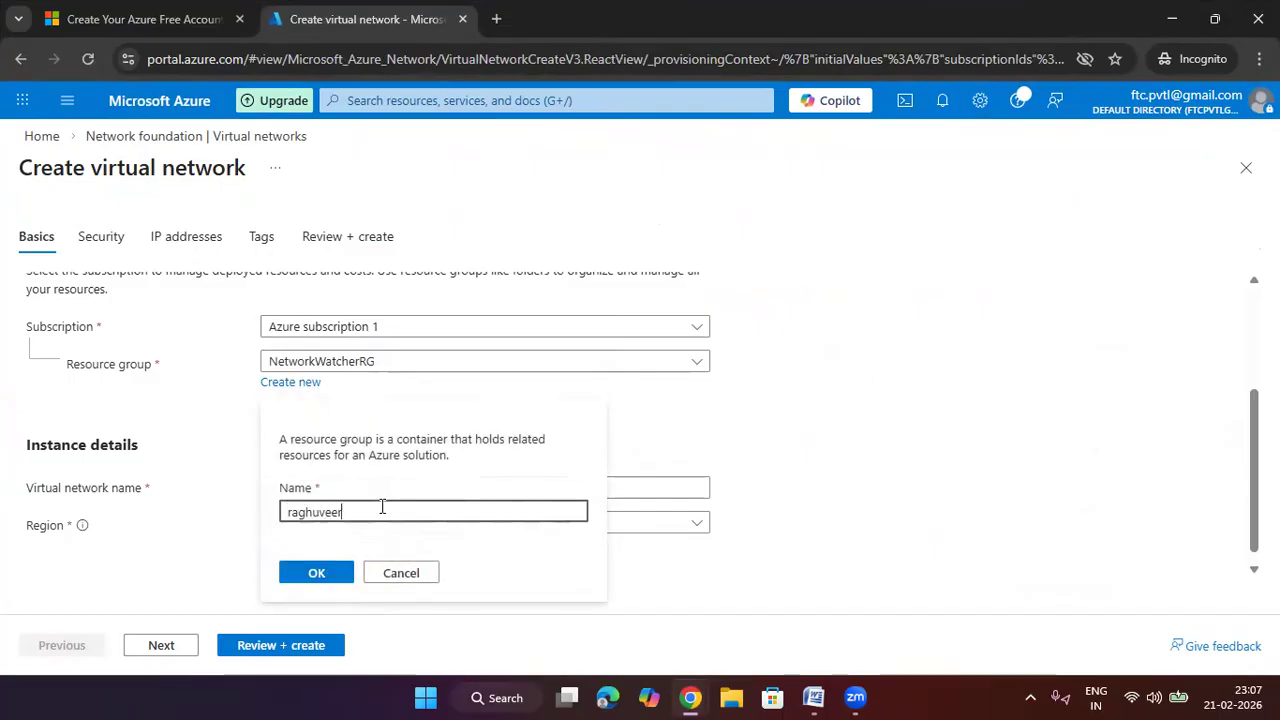
type("700")
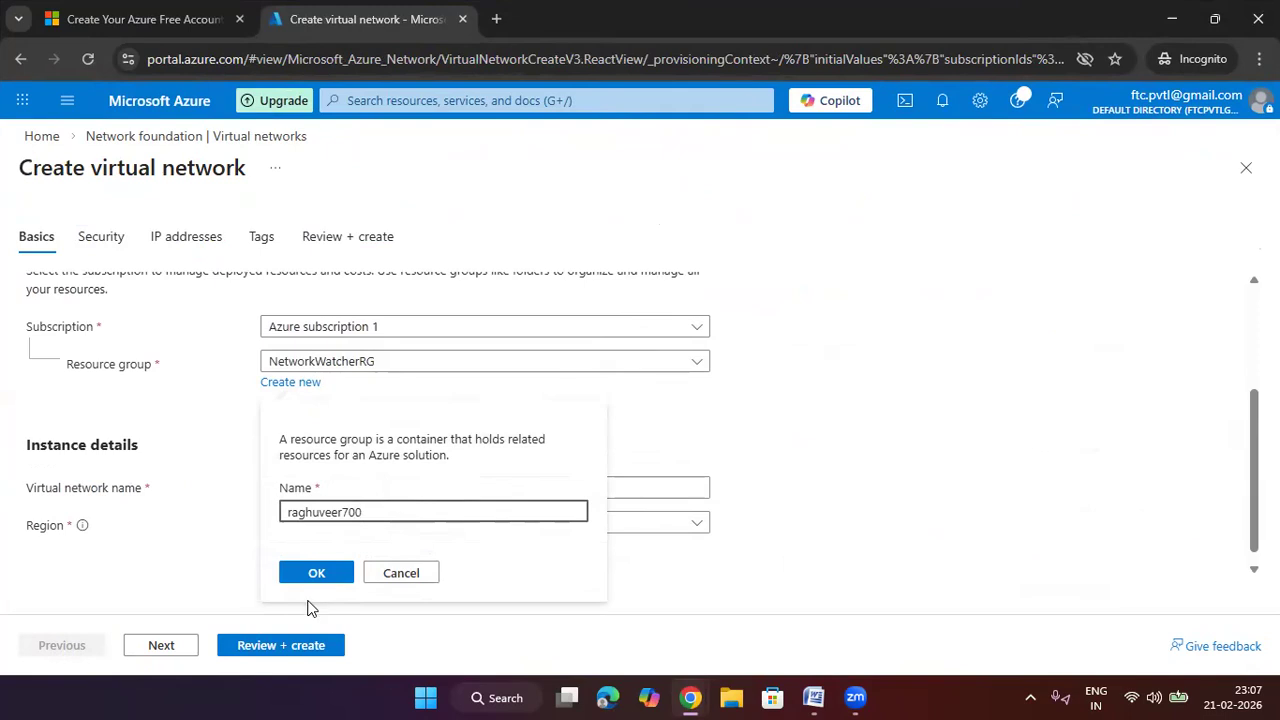
left_click(323, 584)
Enter the virtual network's name and go to its IP address settings
left_click(457, 471)
type("raghuveer-vnet")
left_click(789, 351)
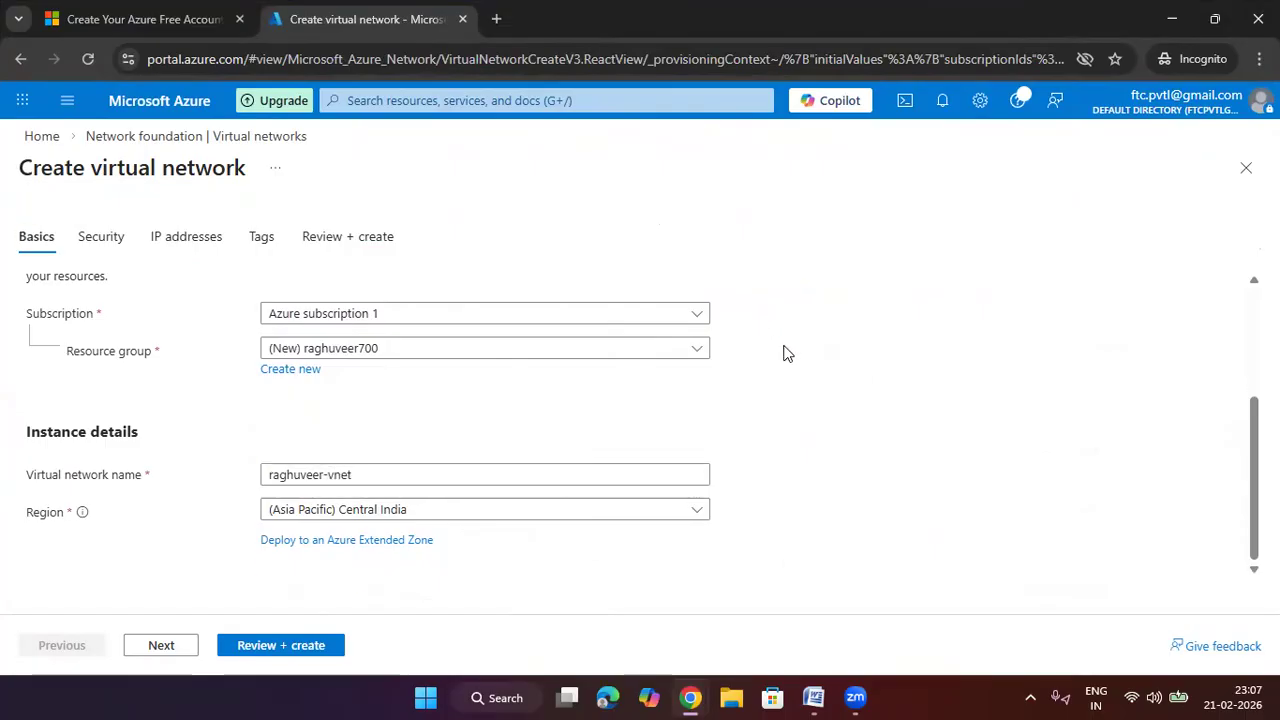
left_click(174, 245)
Add a 192.168.1.0/24 IPv4 address space, then review and create the network
scroll(400, 450, "down", 2)
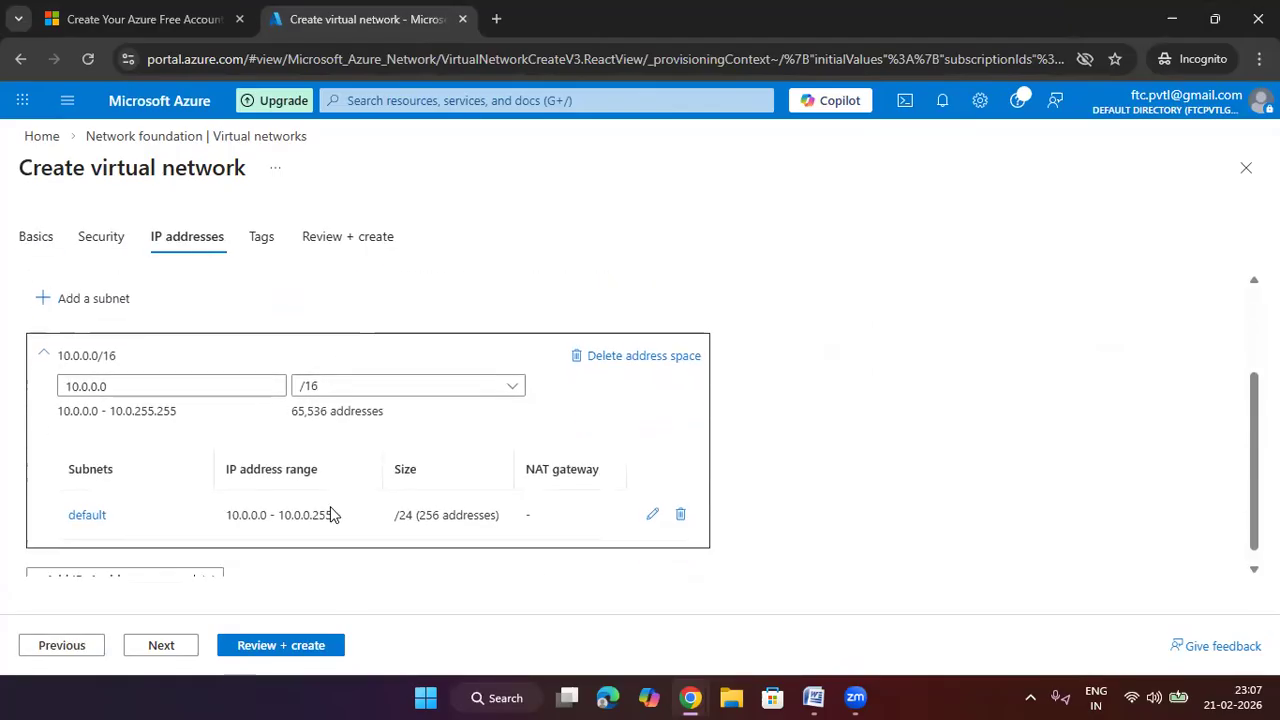
left_click(167, 560)
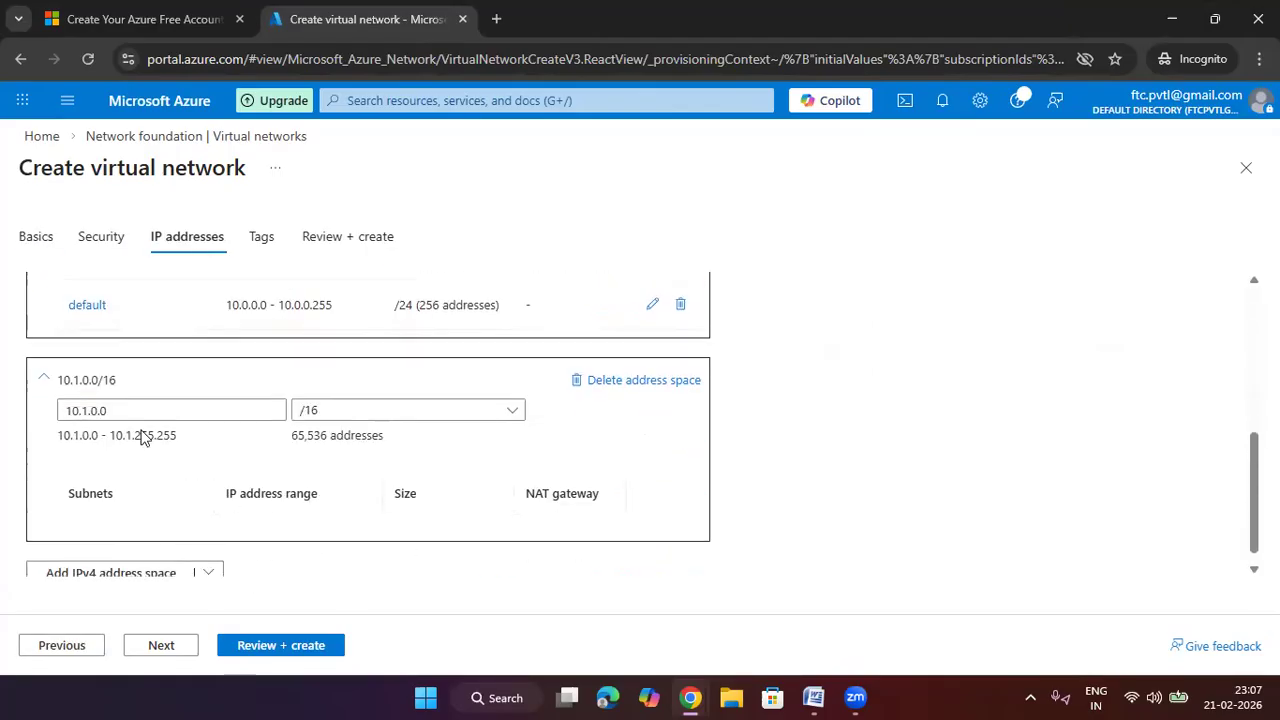
left_click_drag(42, 400, 3, 415)
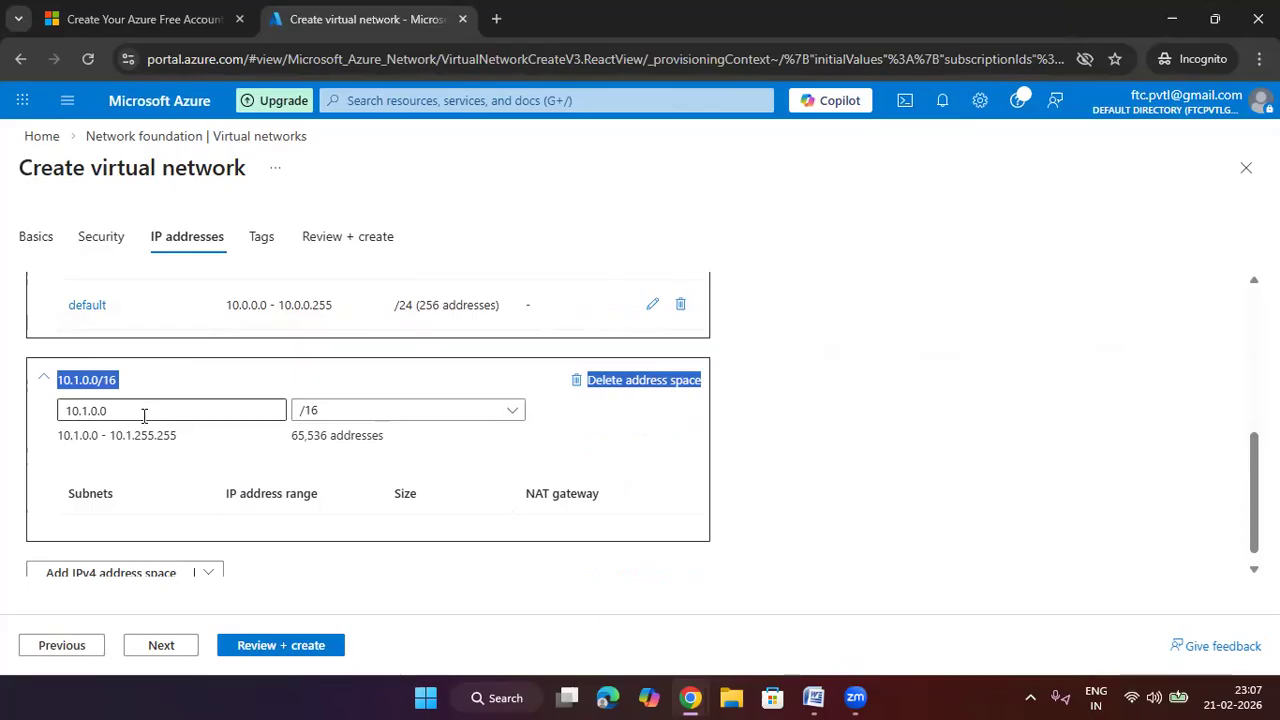
left_click_drag(146, 418, 3, 425)
type("192.")
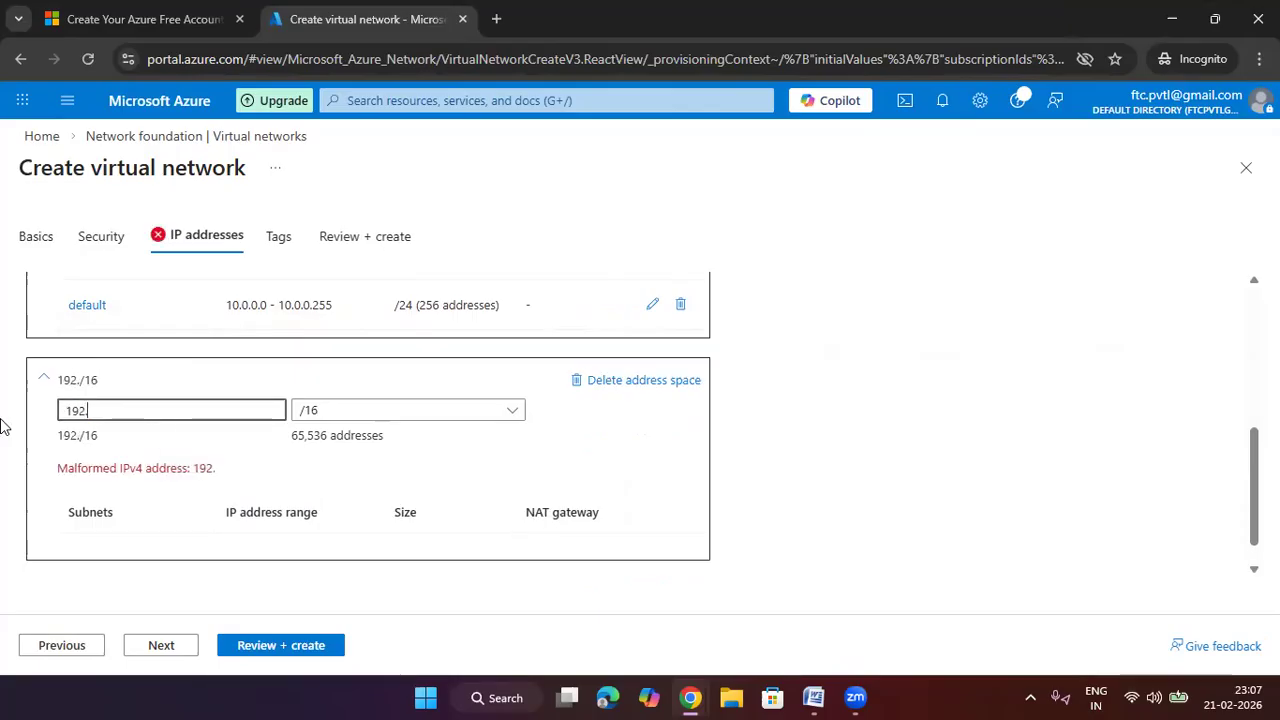
type("168.1.0")
key("Tab")
key("Down")
key("Down")
key("Down")
key("Down")
key("Down")
key("Down")
key("Down")
key("Down")
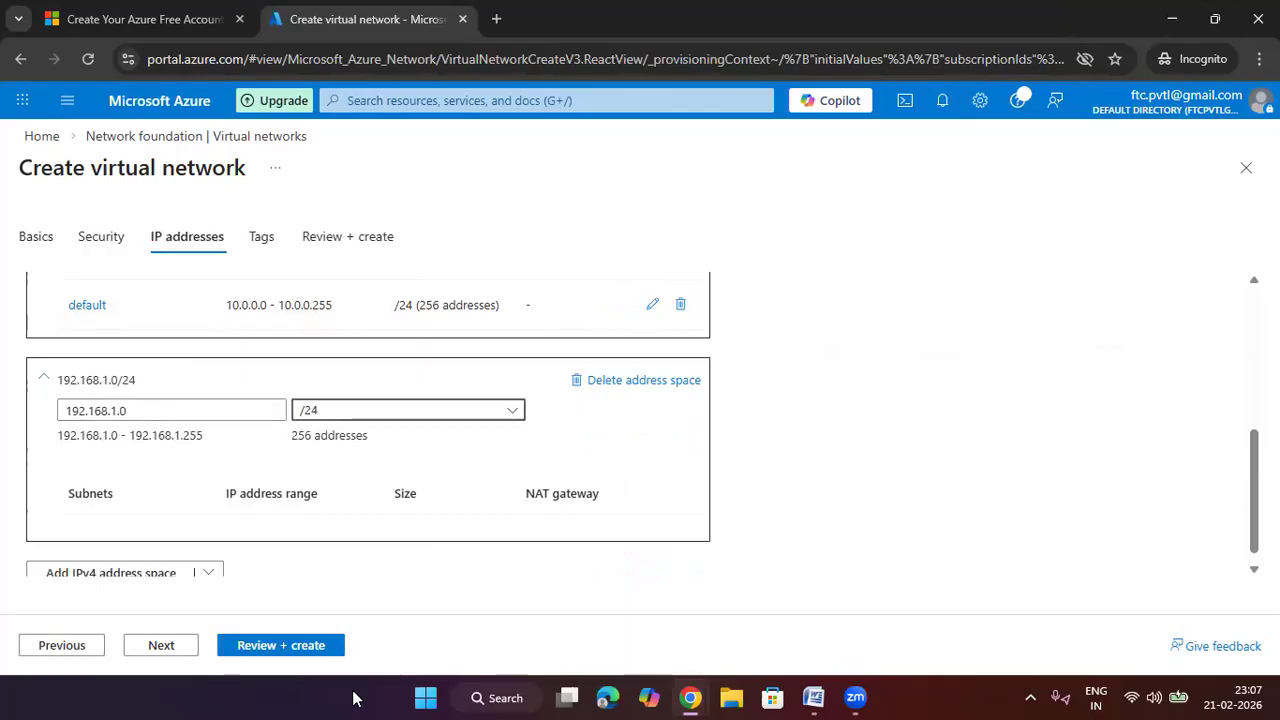
left_click(305, 648)
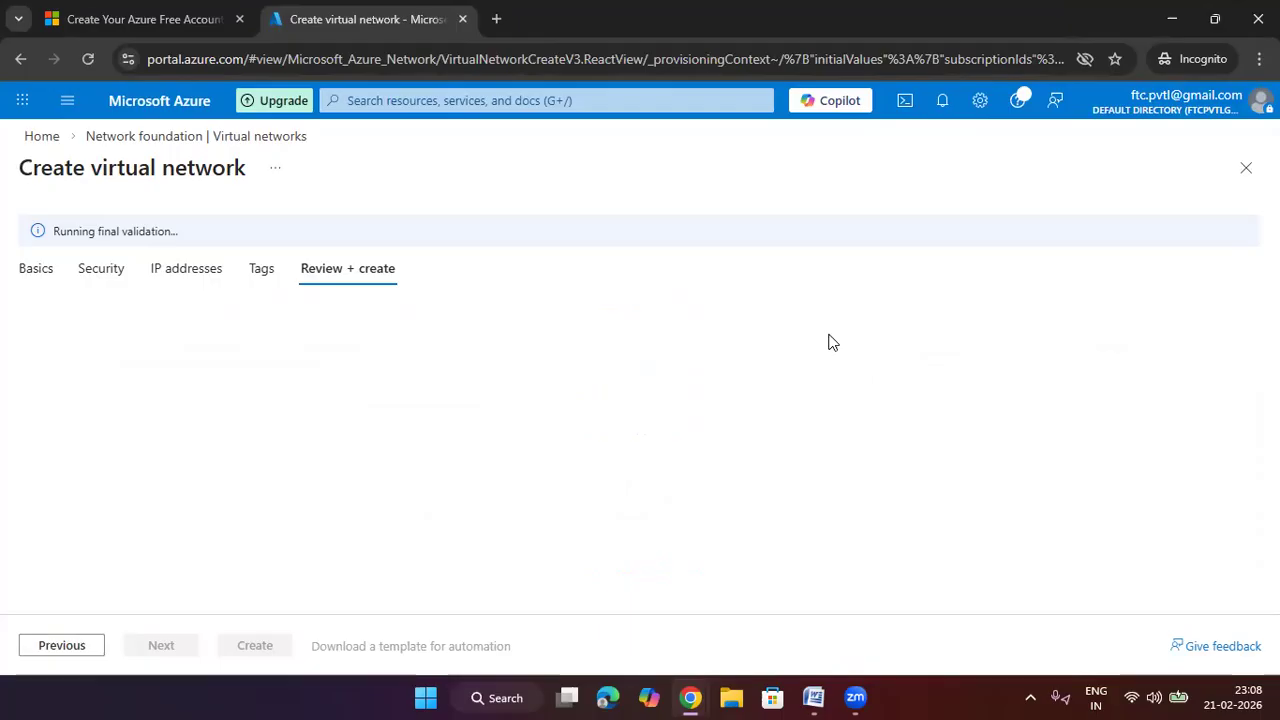
left_click(278, 648)
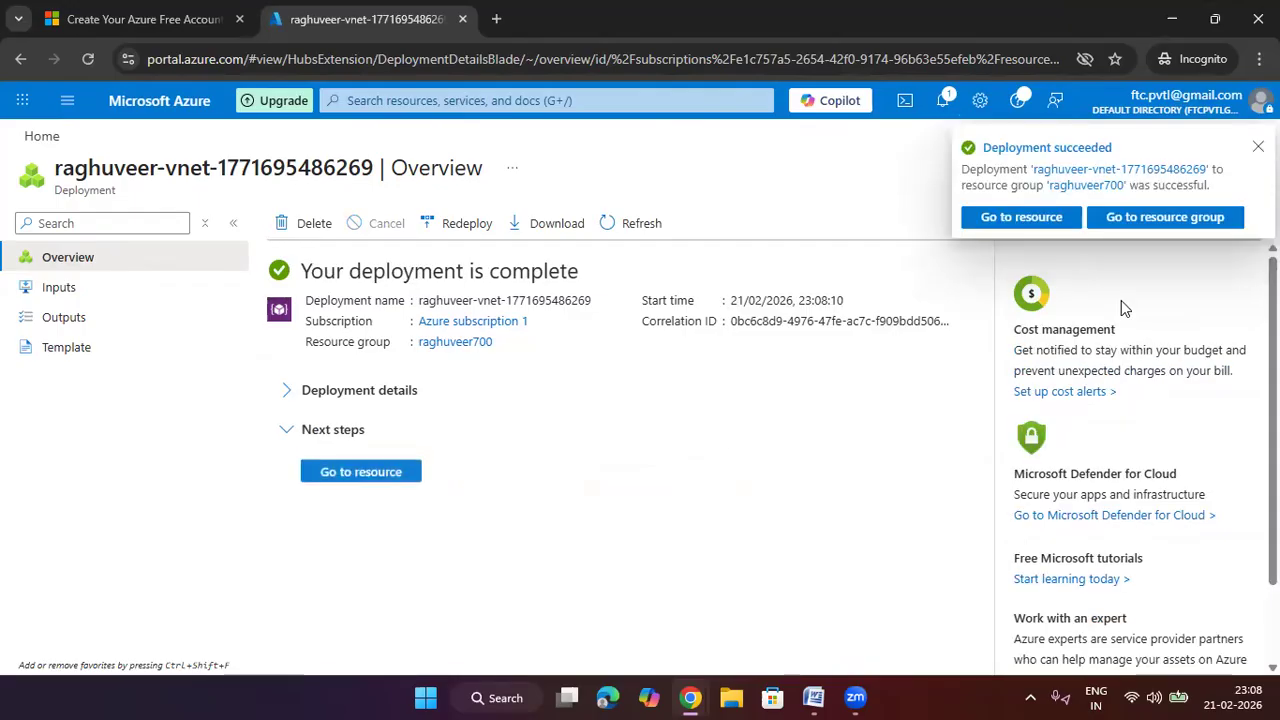
Expand the deployment details and open the newly deployed virtual network
left_click(352, 395)
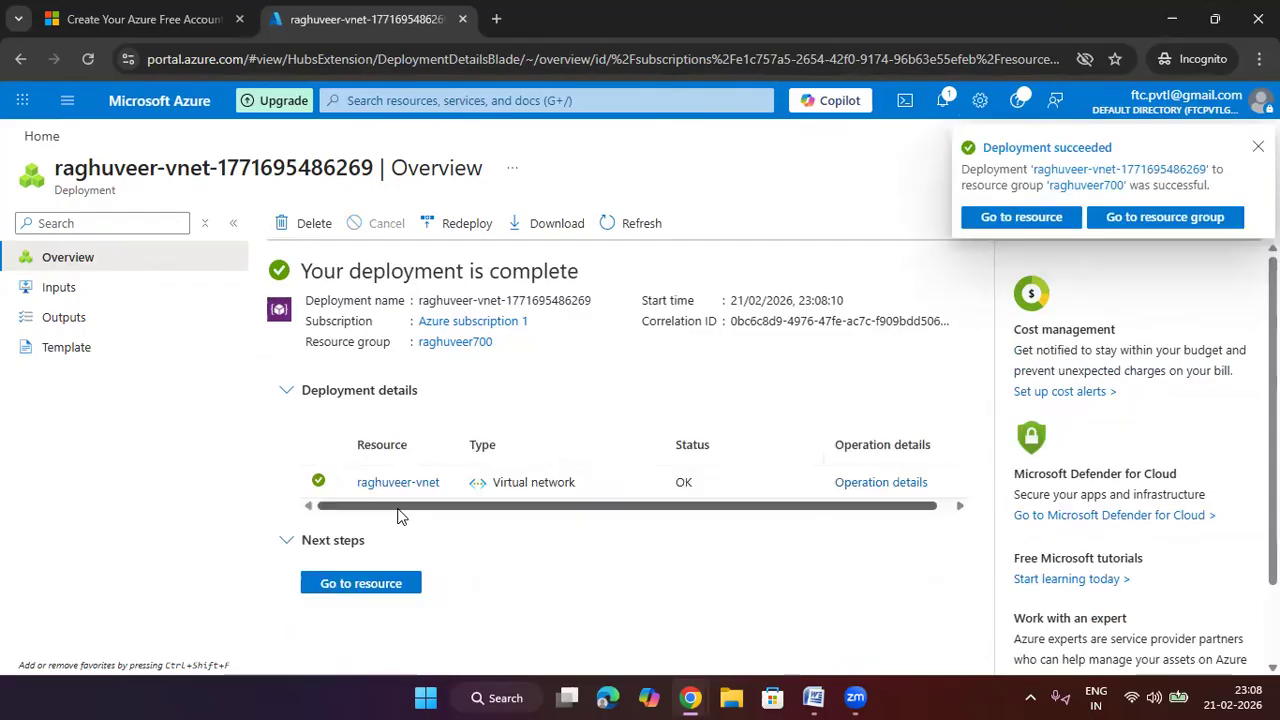
left_click(409, 486)
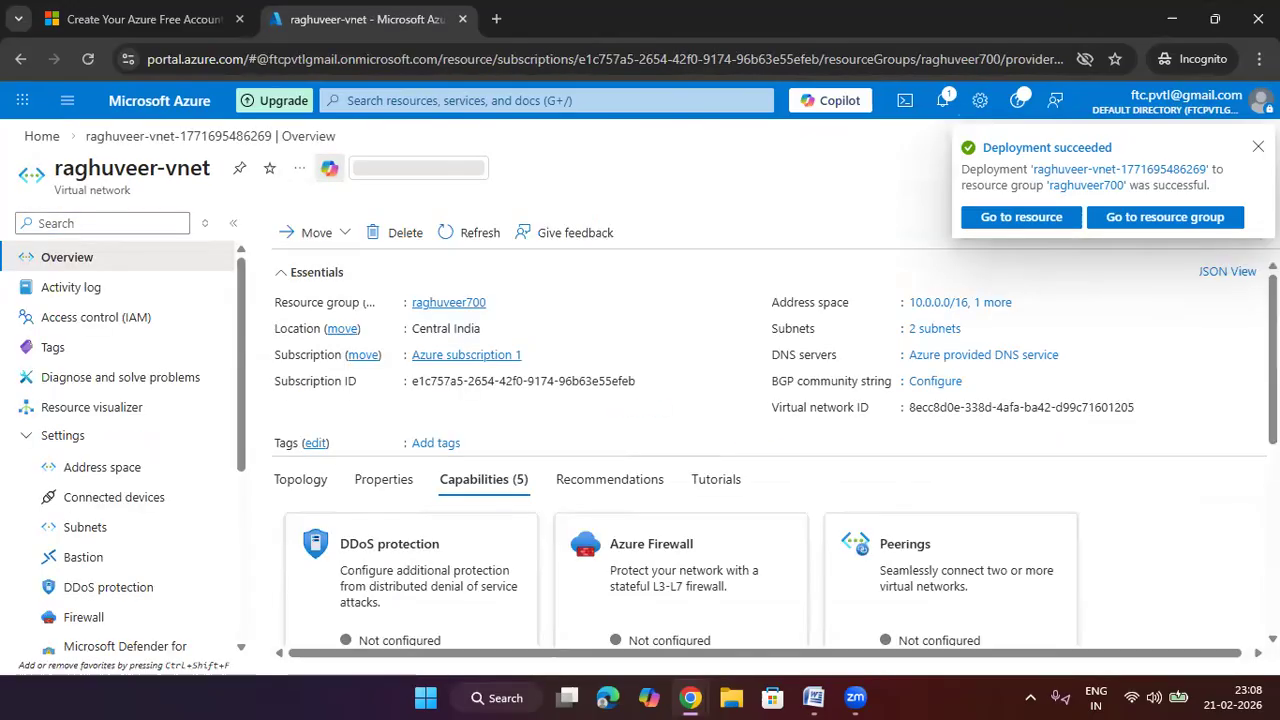
Refresh the subnet list and start a new subnet named frontend
left_click(98, 528)
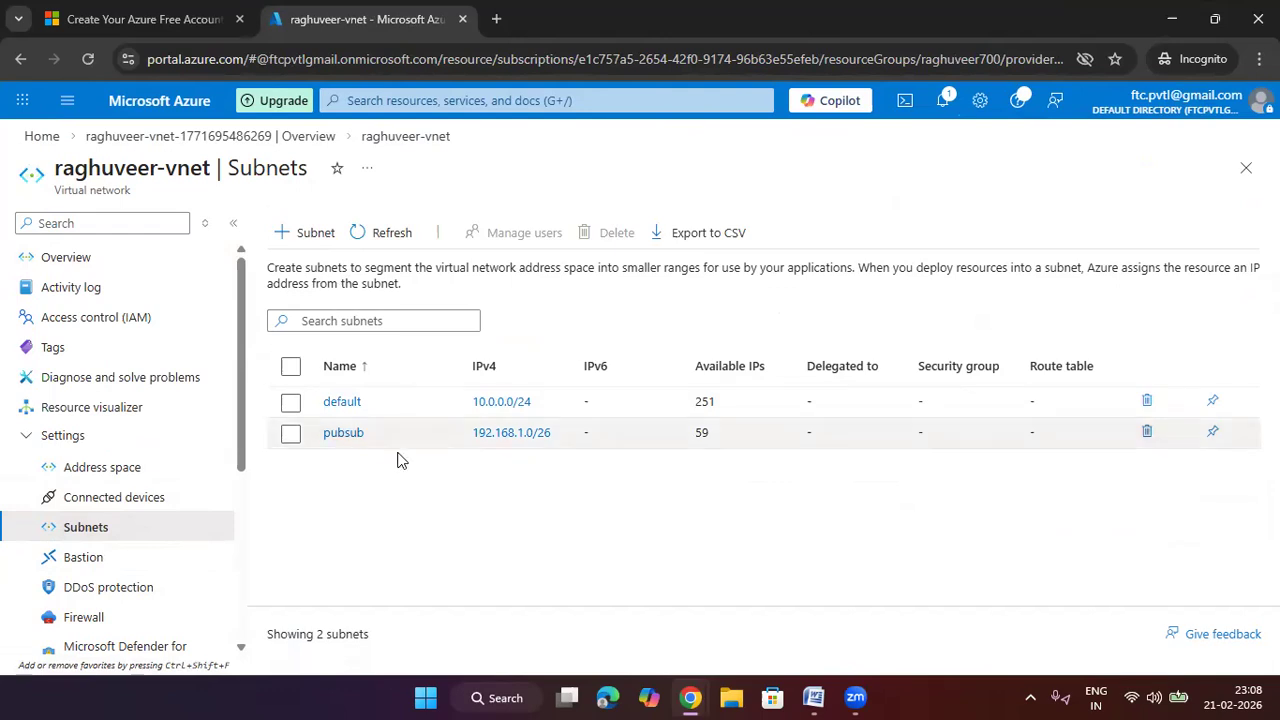
left_click(384, 233)
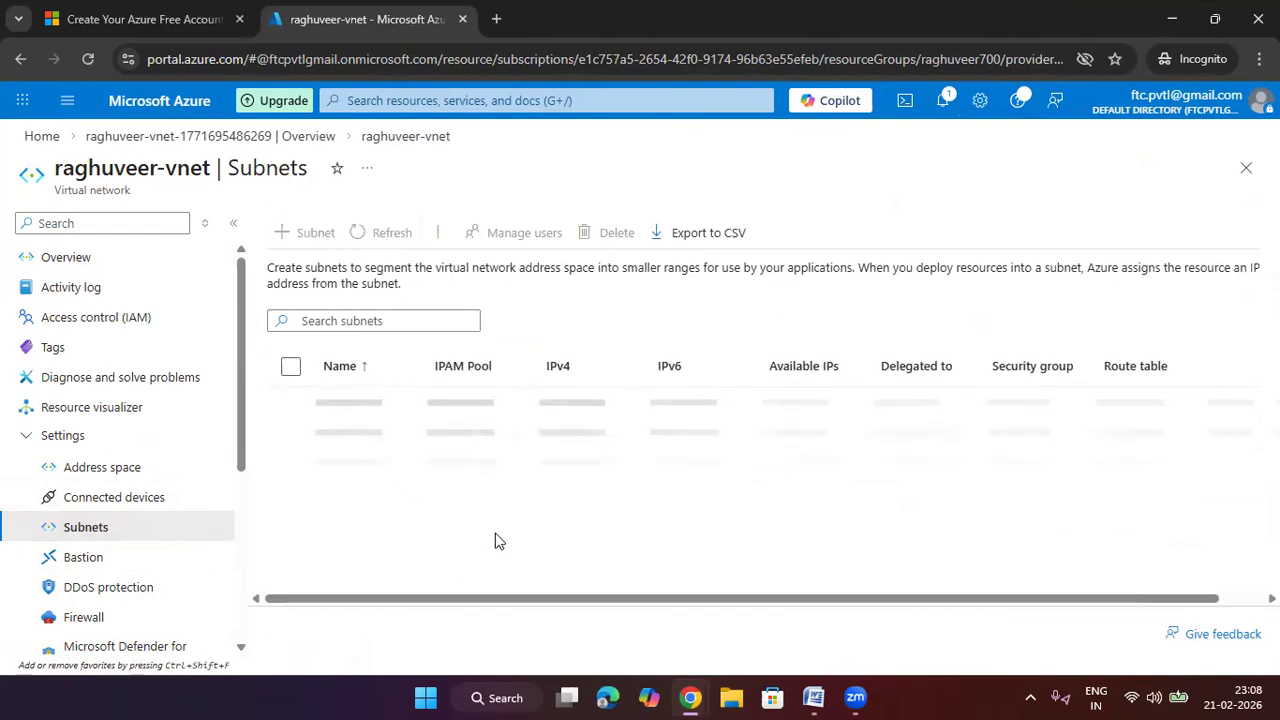
left_click(305, 232)
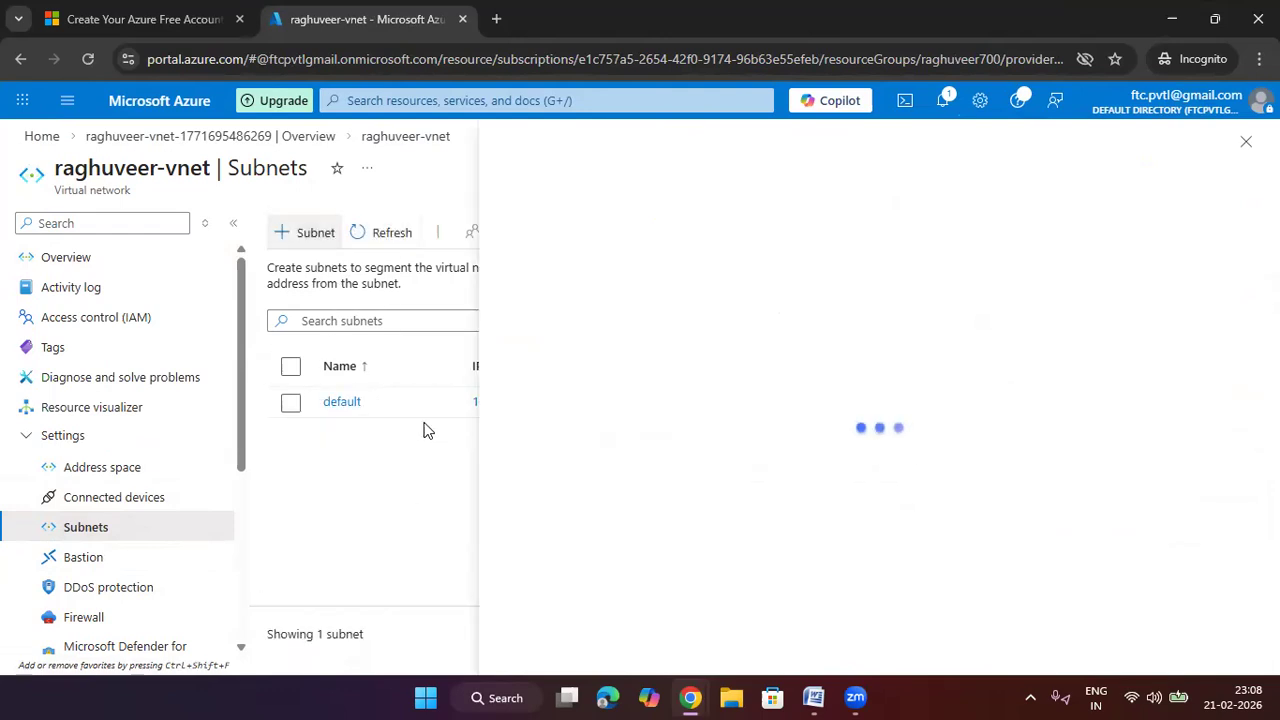
double_click(806, 287)
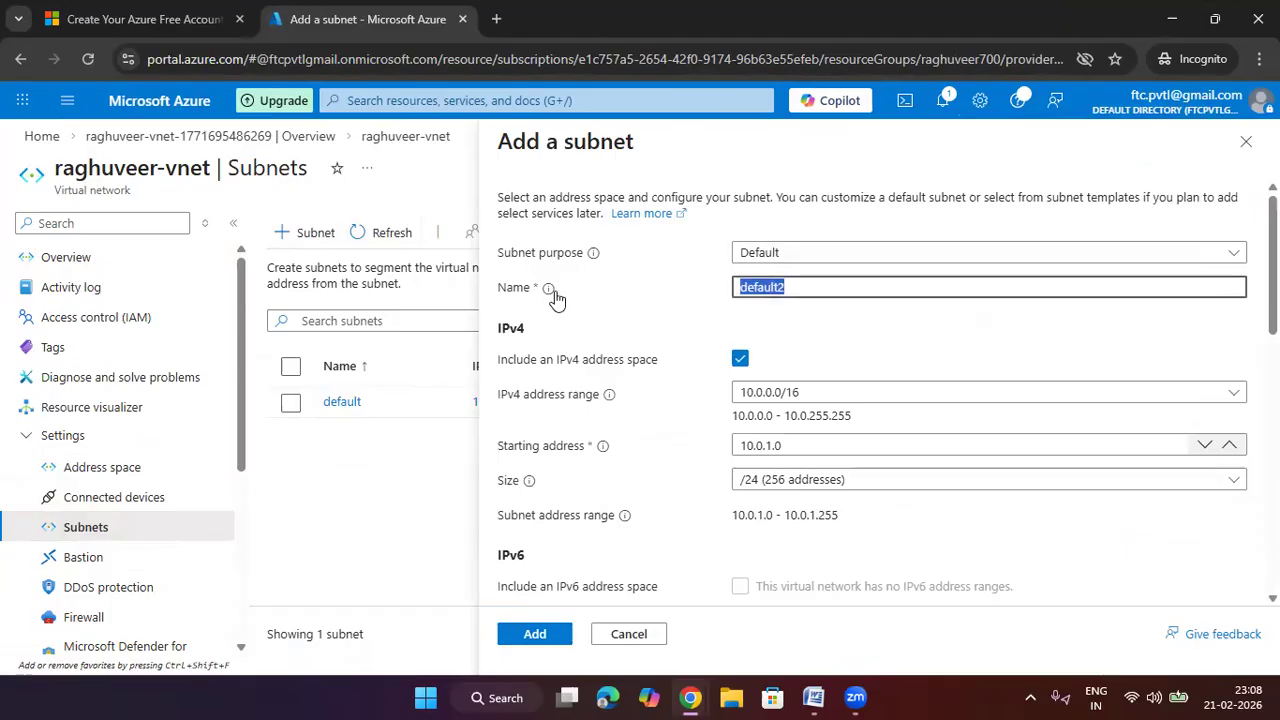
mouse_move(556, 298)
type("frontend")
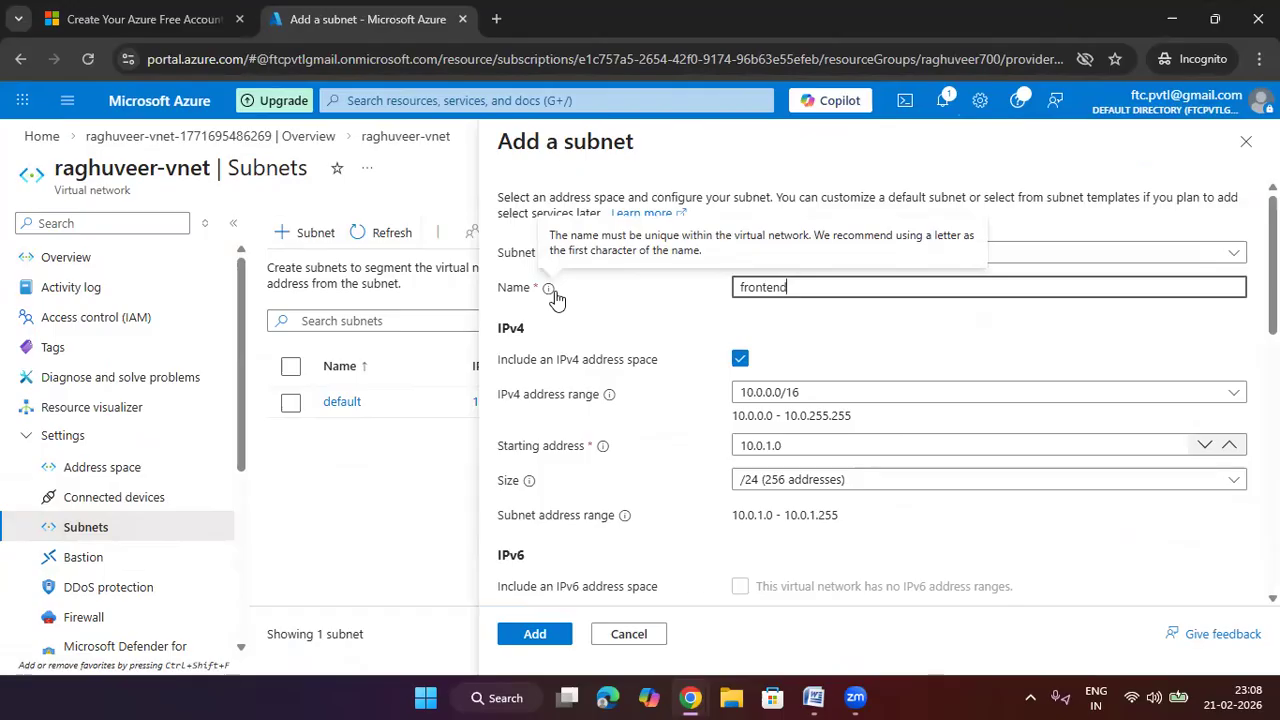
left_click(838, 329)
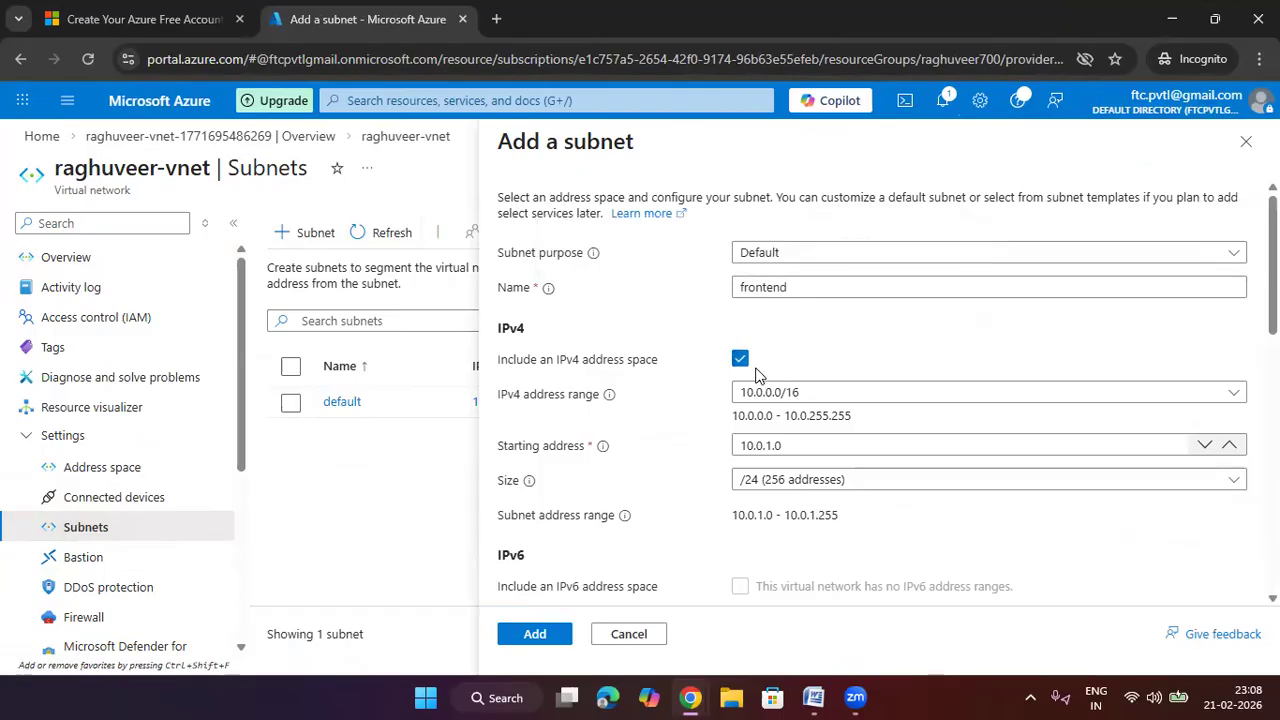
Place frontend in 192.168.1.0/24 at size /26, add it, and refresh
left_click(808, 397)
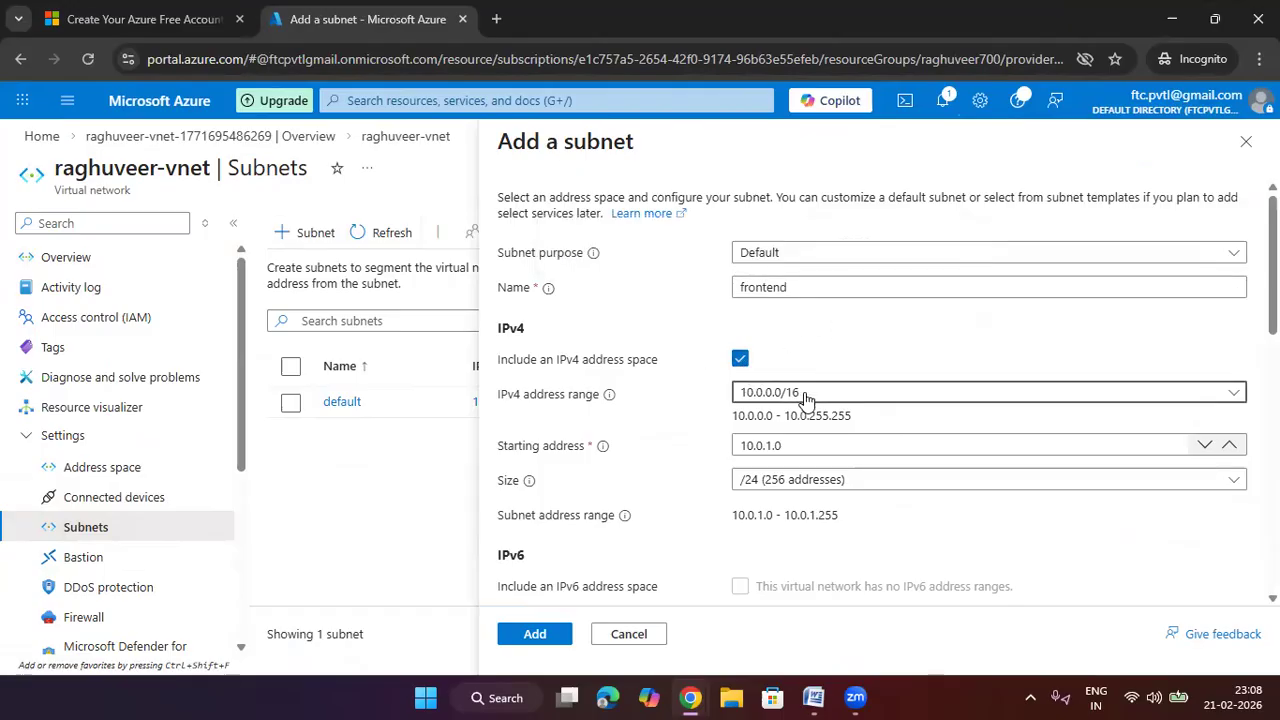
left_click(822, 500)
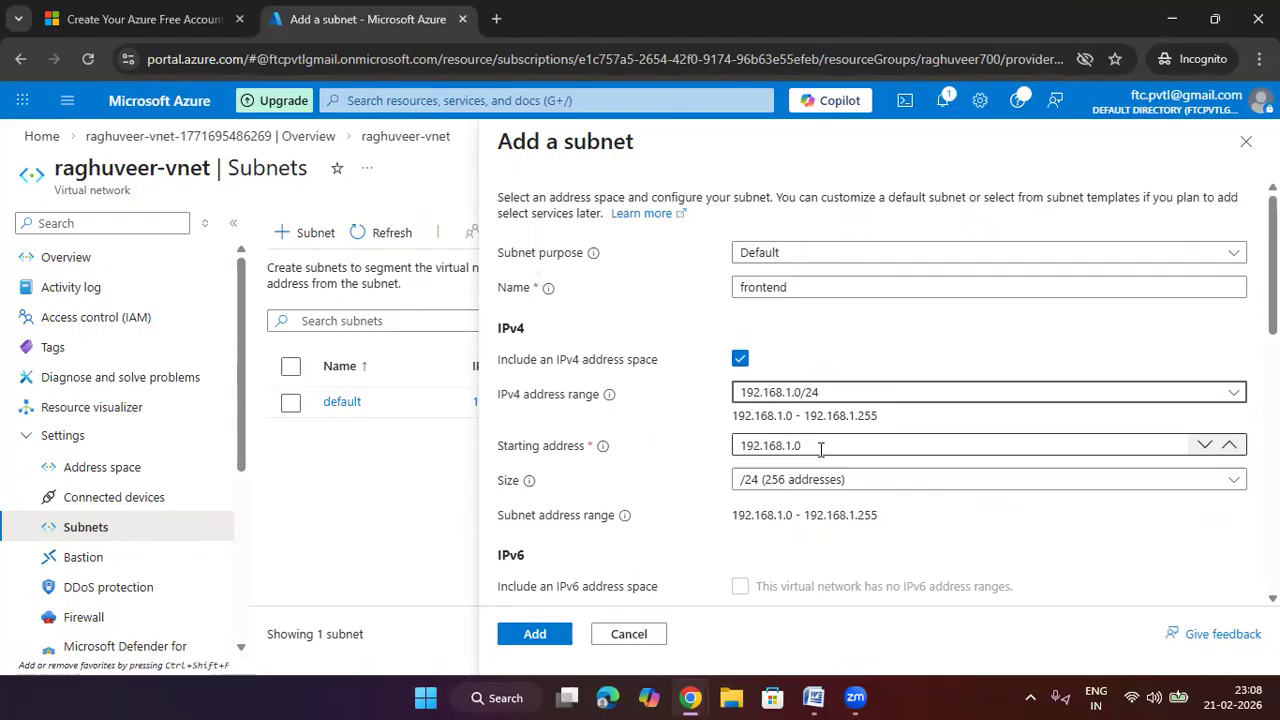
left_click(825, 480)
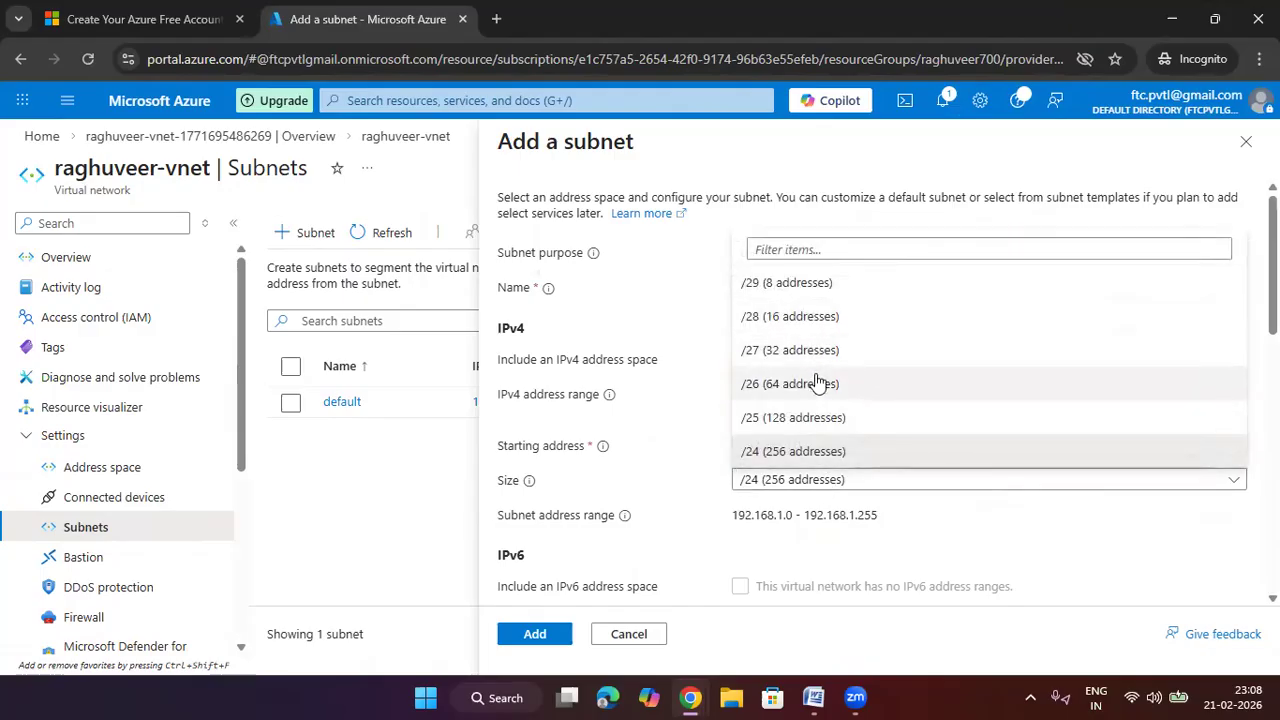
left_click(818, 383)
scroll(650, 575, "down", 2)
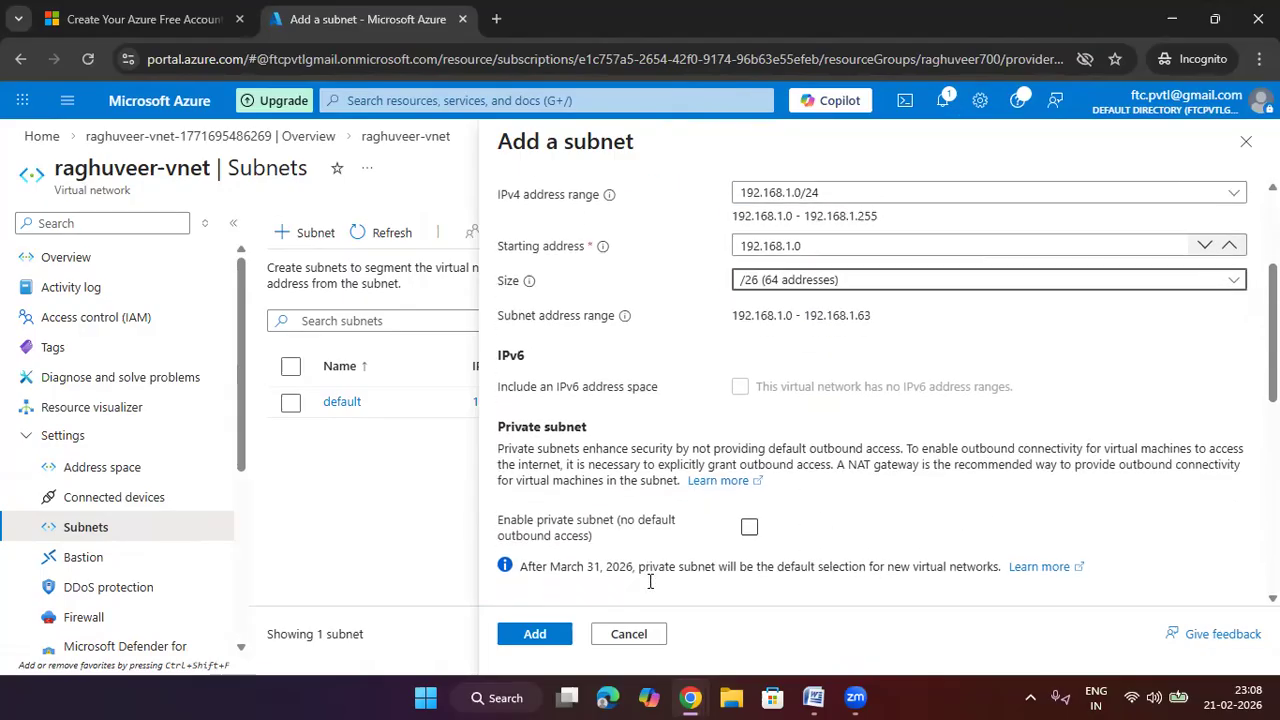
scroll(650, 581, "down", 1)
left_click(560, 638)
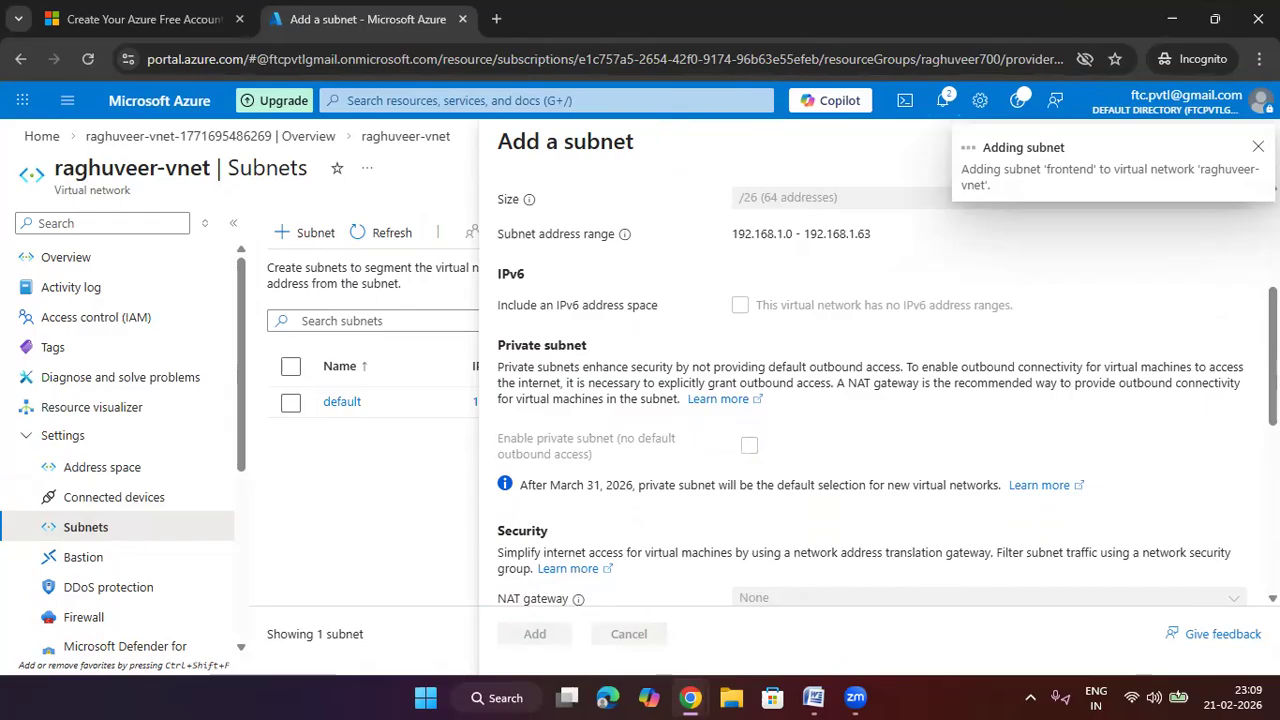
left_click(383, 236)
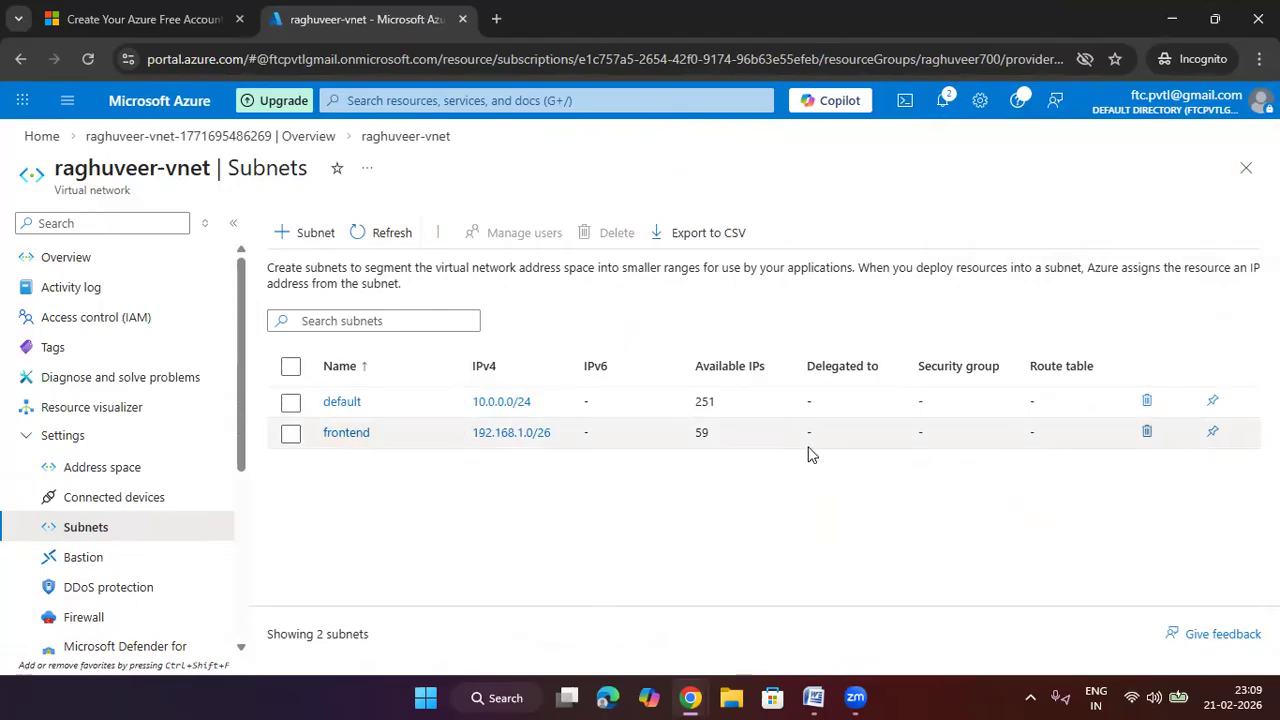
Start creating a virtual machine in the existing resource group
left_click(446, 101)
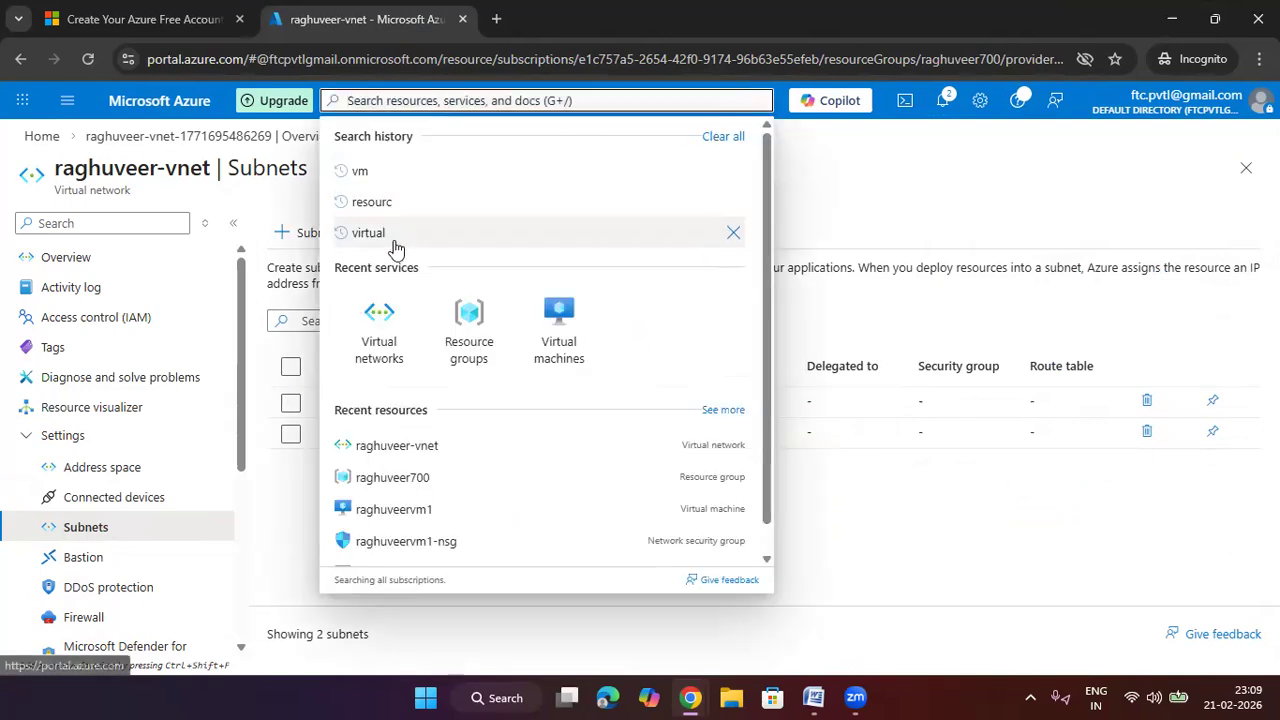
left_click(389, 340)
left_click(446, 101)
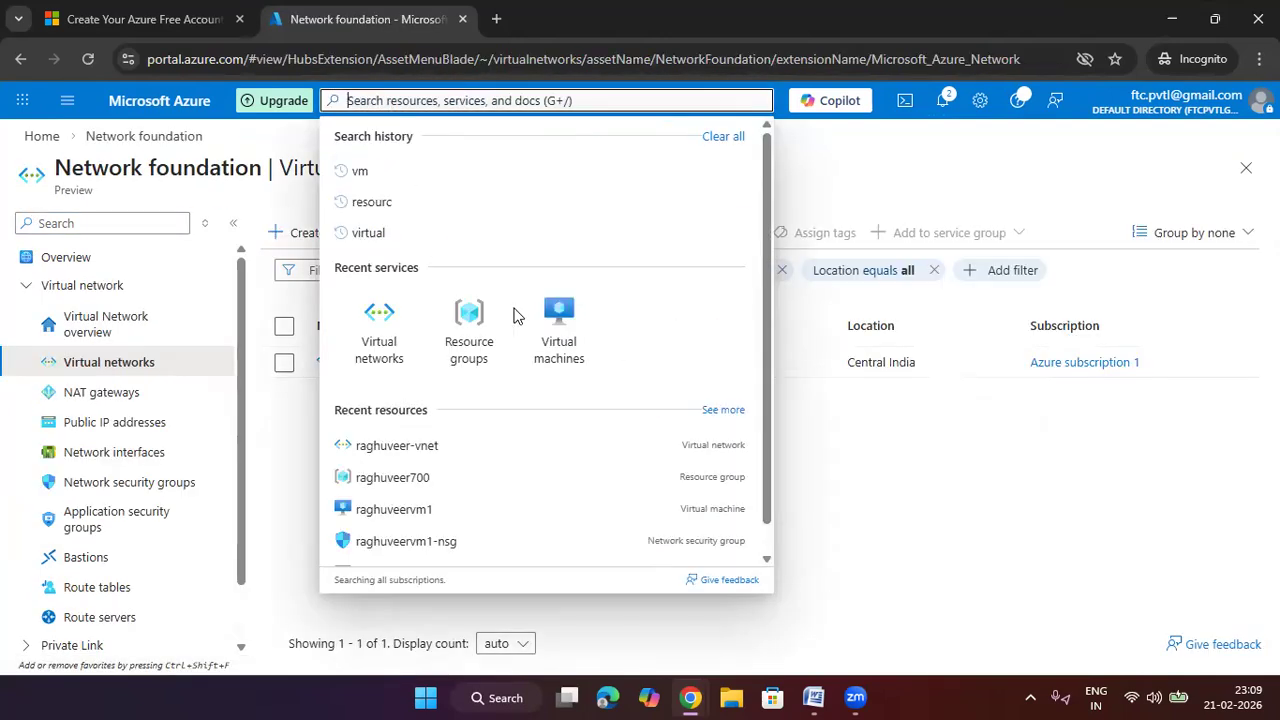
left_click(560, 318)
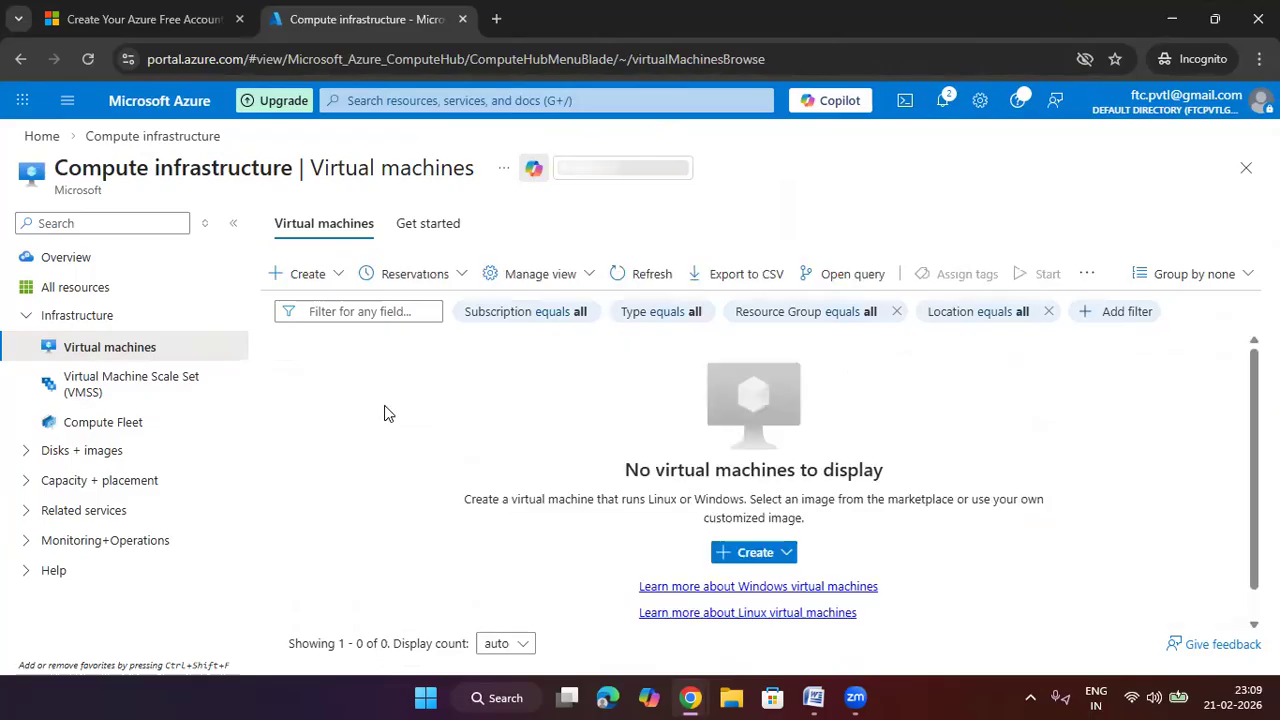
left_click(752, 552)
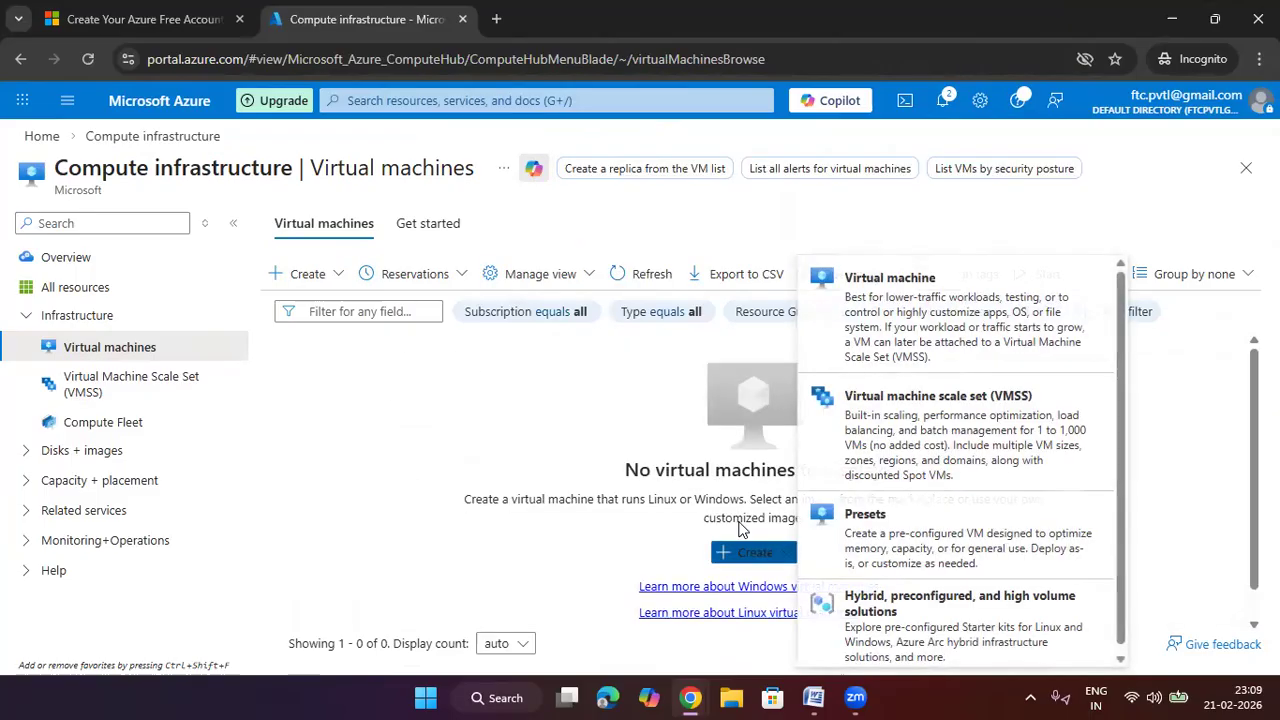
left_click(842, 356)
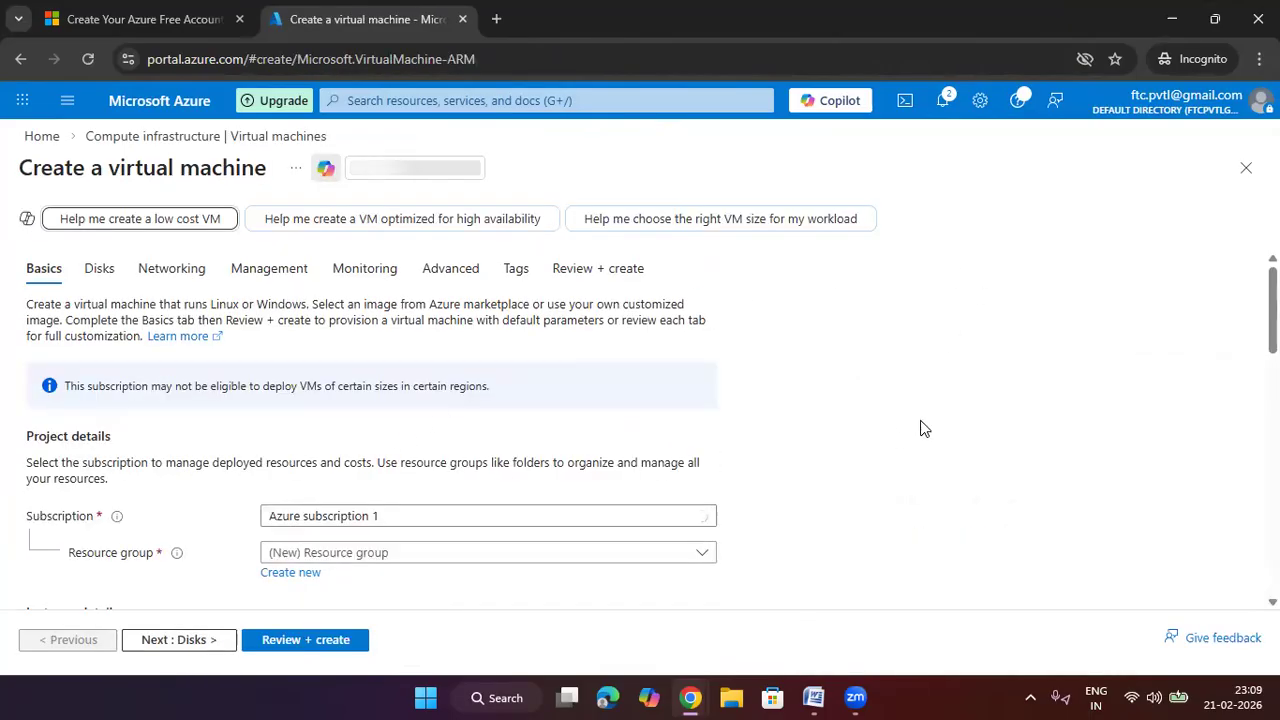
scroll(915, 428, "down", 2)
left_click(451, 364)
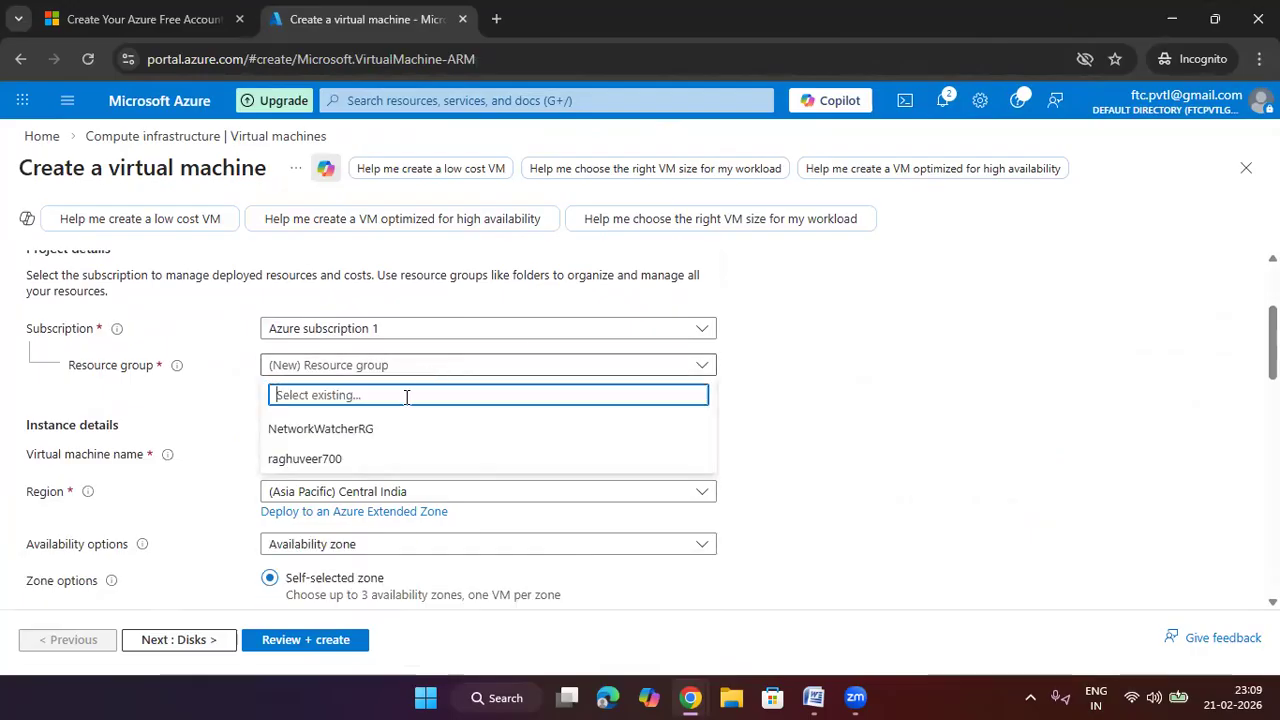
left_click(380, 457)
Name the VM vm1 with no infrastructure redundancy required
scroll(913, 404, "down", 1)
left_click(524, 358)
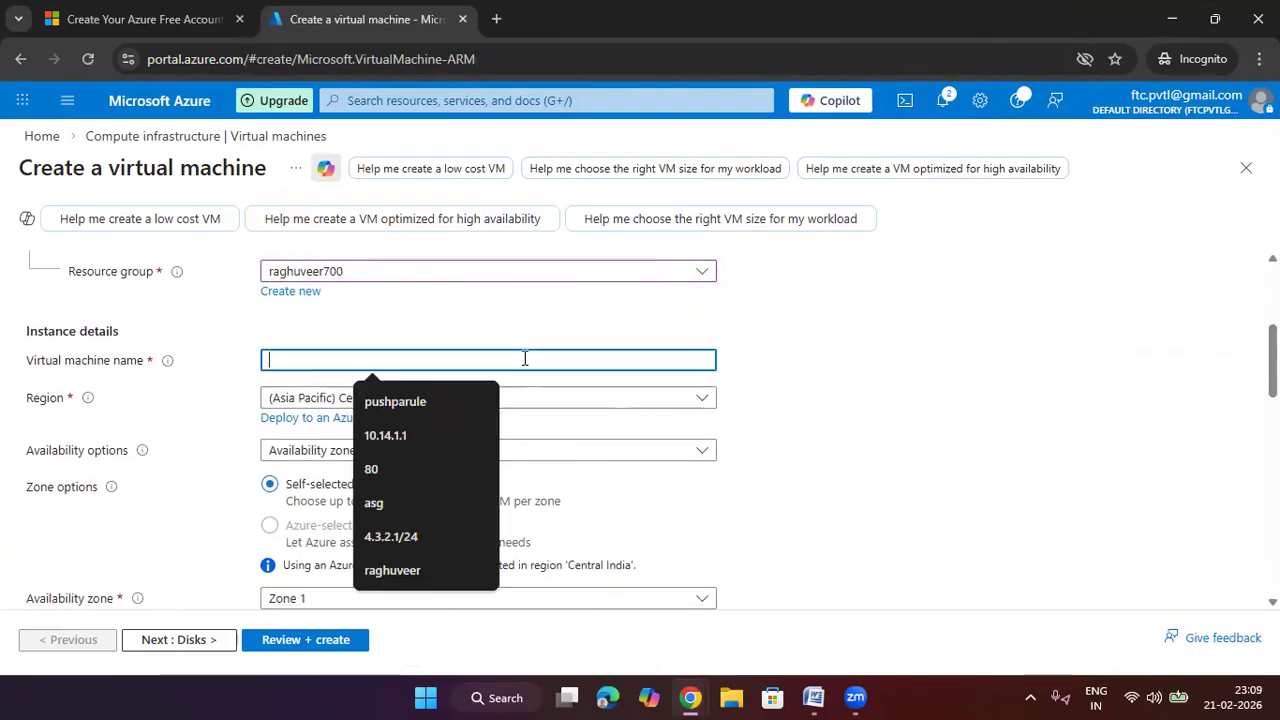
type("vm1")
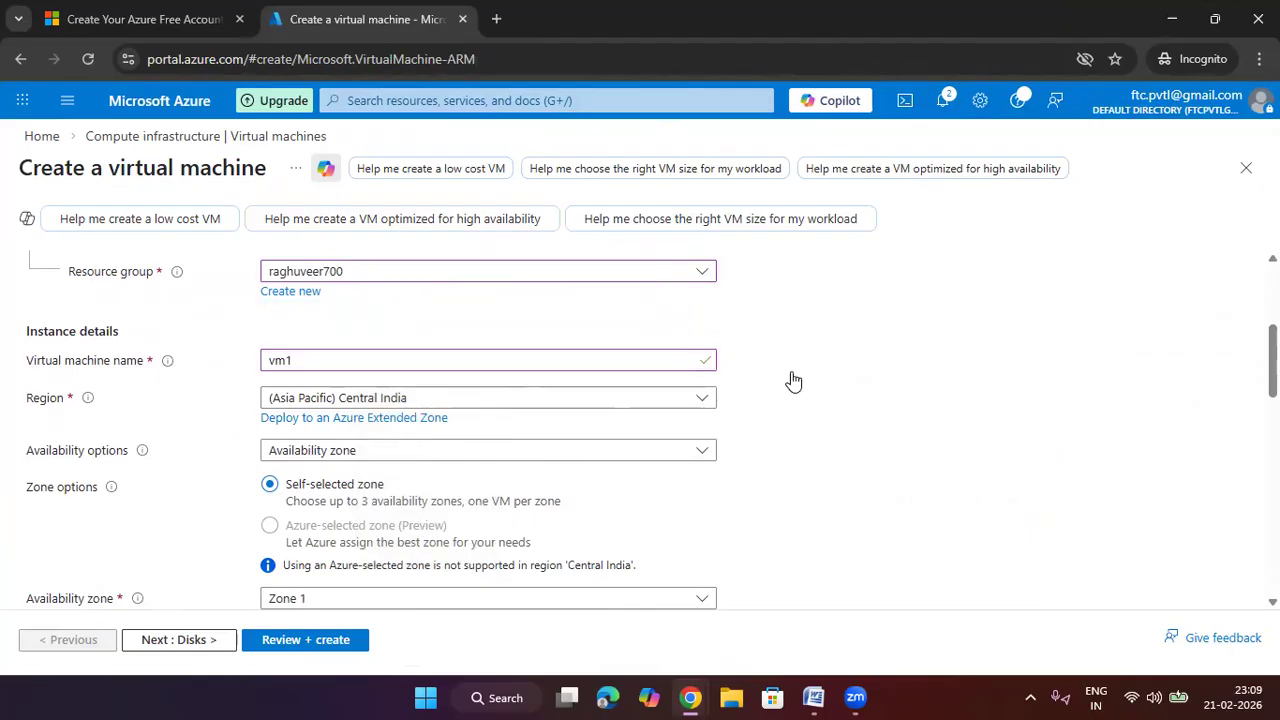
scroll(791, 380, "down", 1)
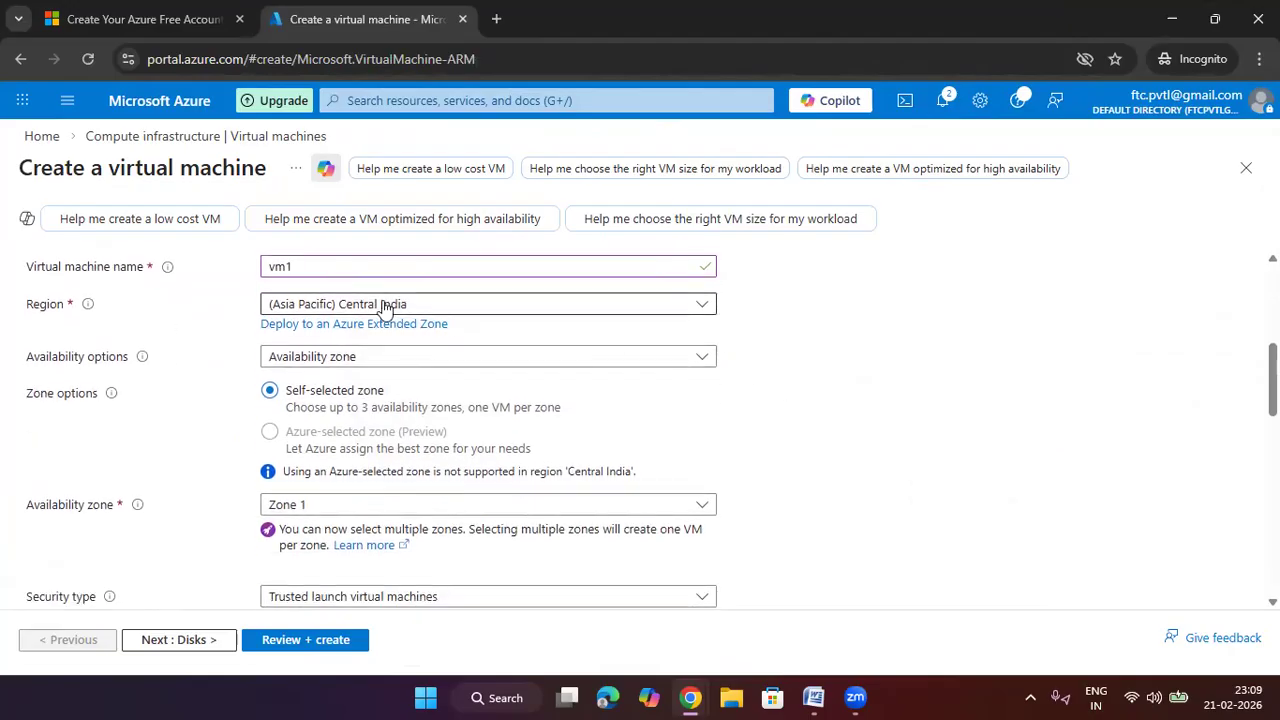
left_click(386, 360)
left_click(381, 390)
Keep the Windows Server 2025 Datacenter image and Standard_D2s_v3 size
scroll(860, 394, "down", 1)
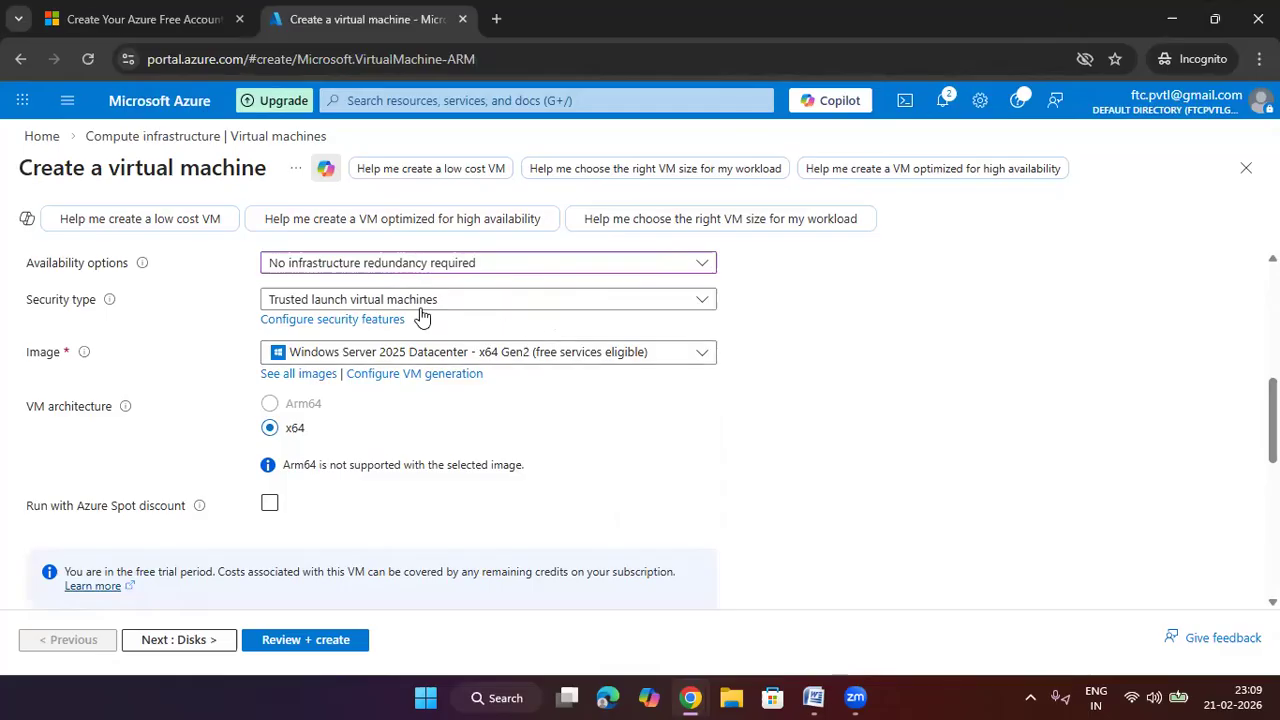
left_click(466, 358)
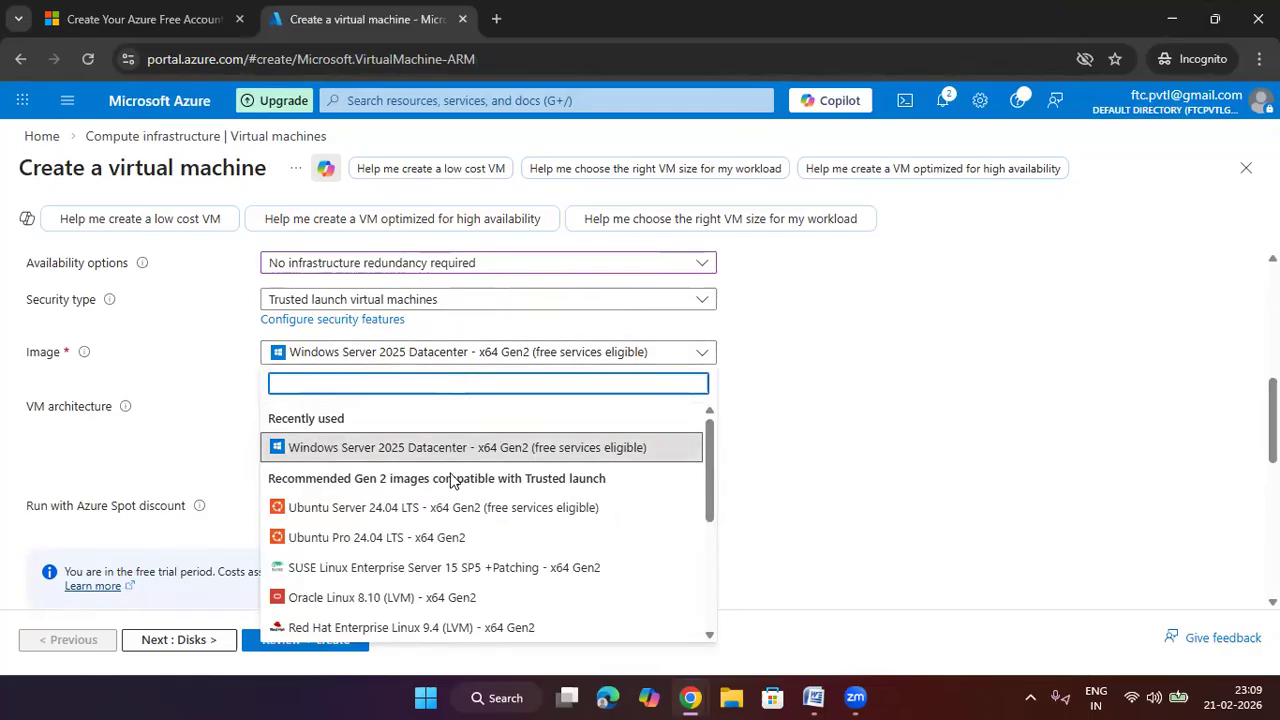
left_click(530, 456)
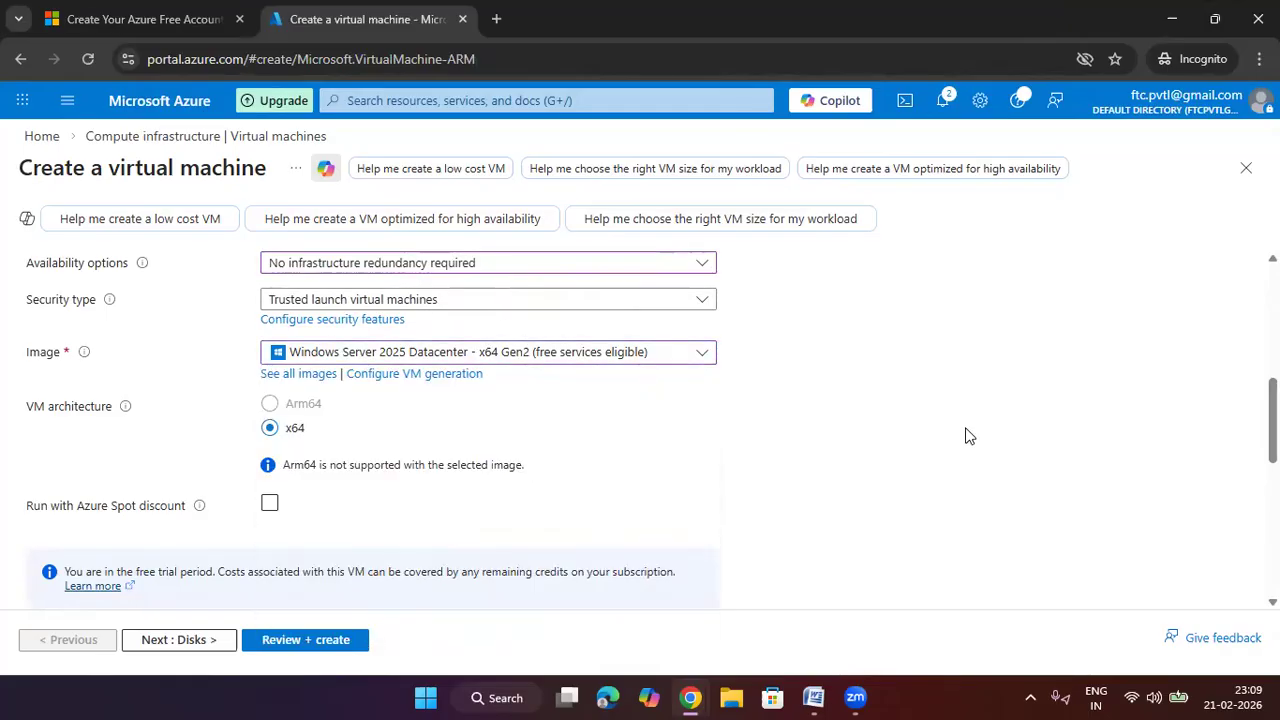
scroll(960, 436, "down", 2)
scroll(955, 436, "down", 1)
left_click(508, 358)
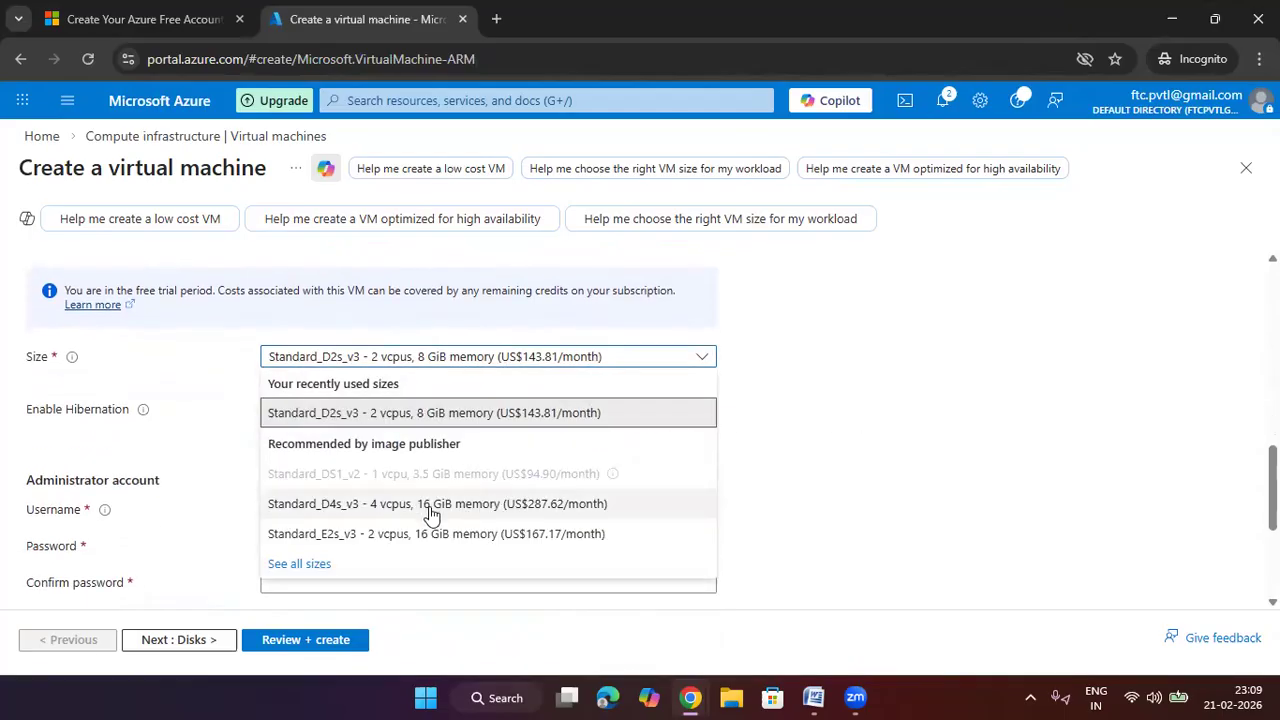
left_click(457, 420)
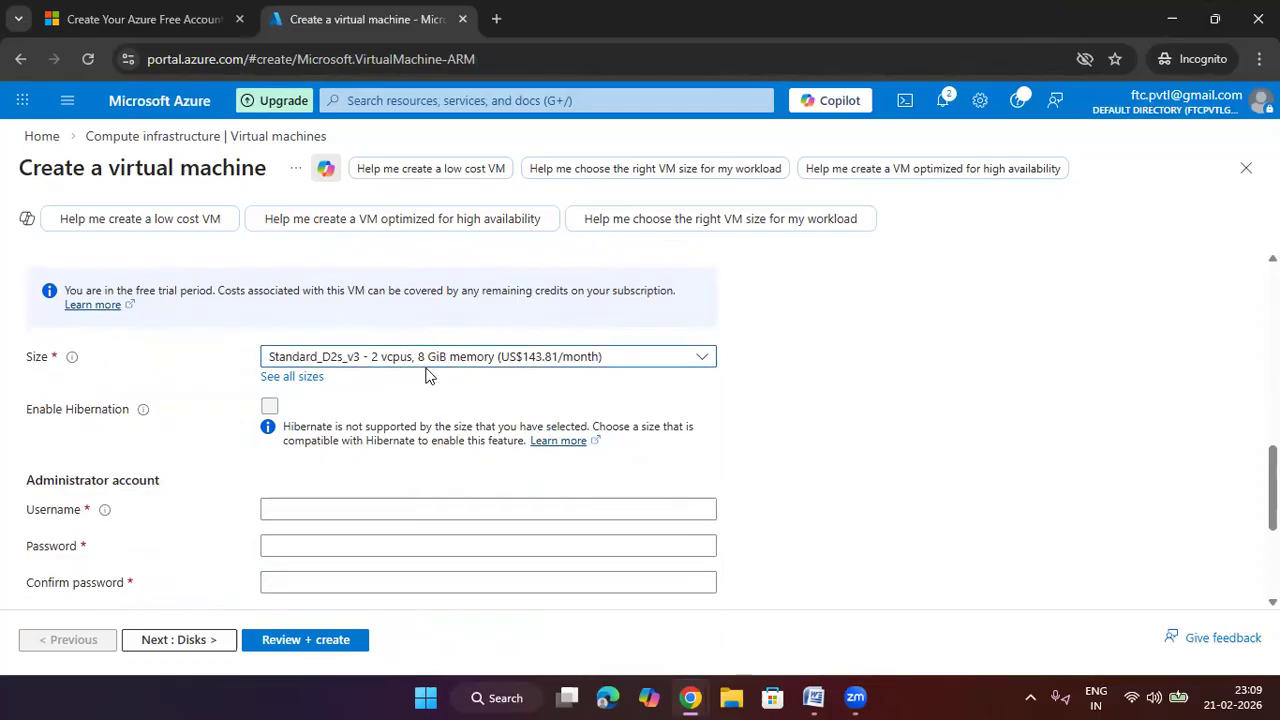
scroll(800, 380, "down", 3)
scroll(551, 391, "up", 1)
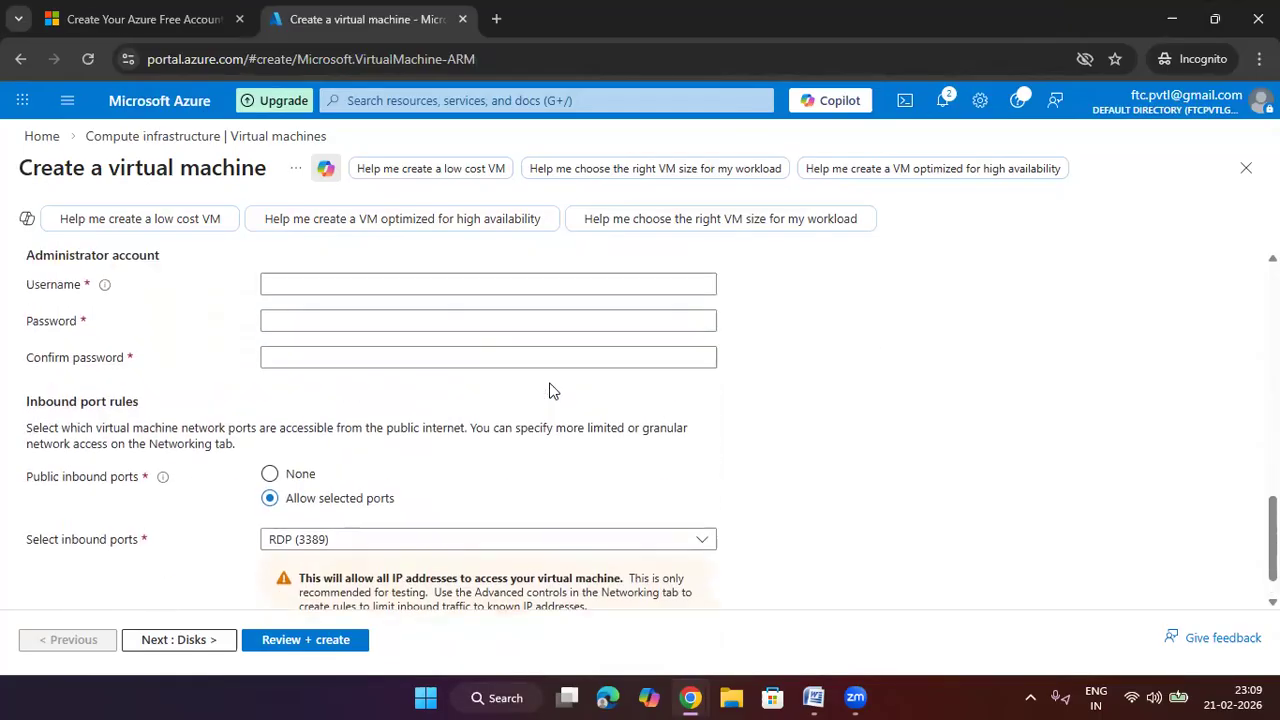
Fill in the administrator username, password and matching password confirmation for vm1
left_click(457, 343)
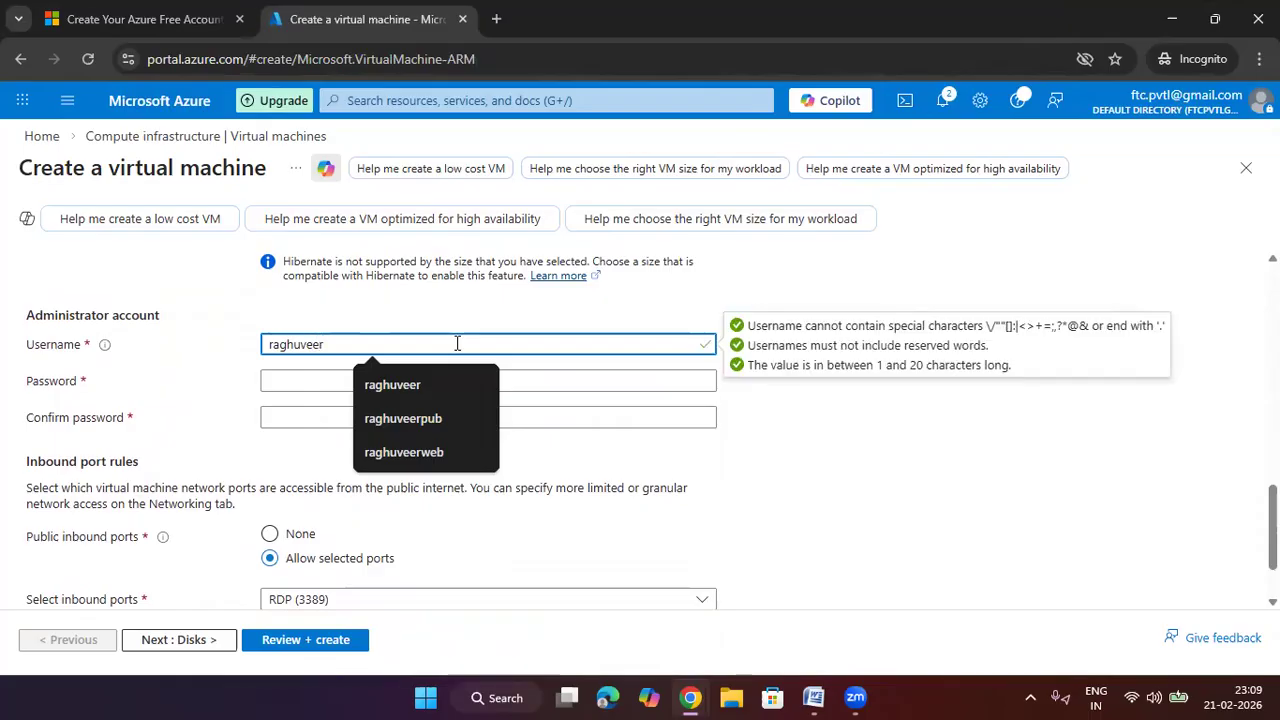
key("Tab")
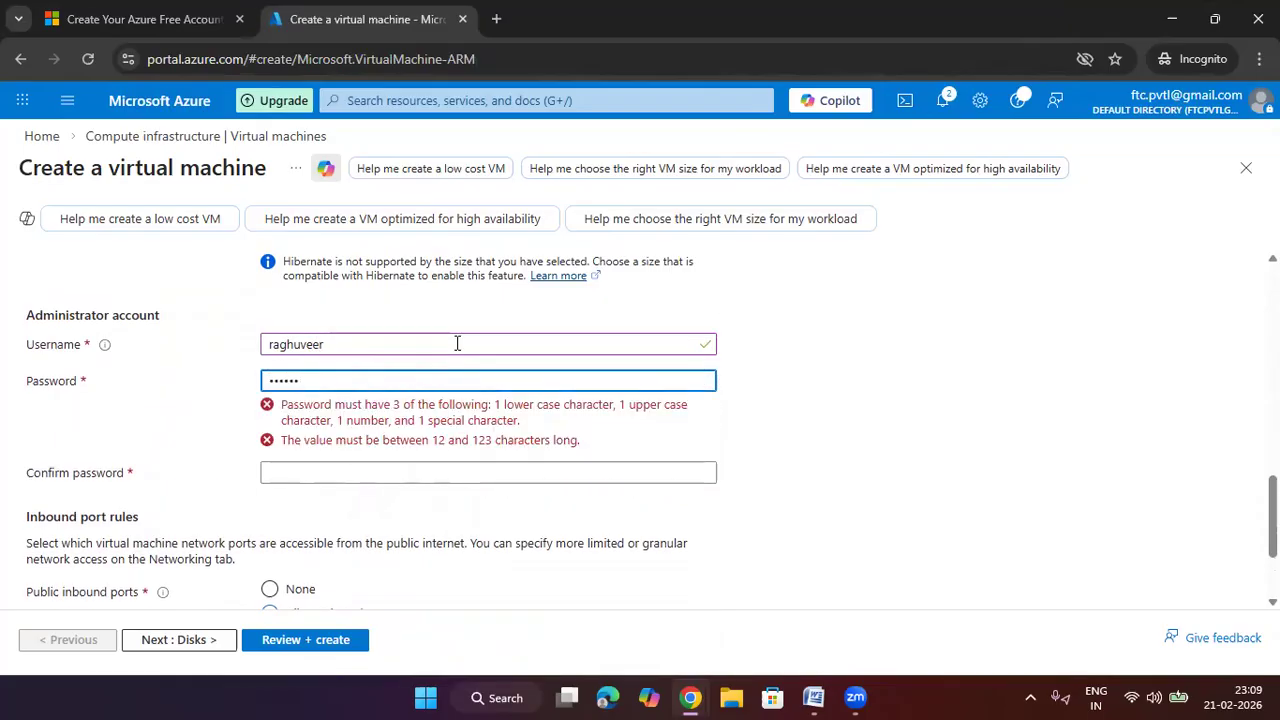
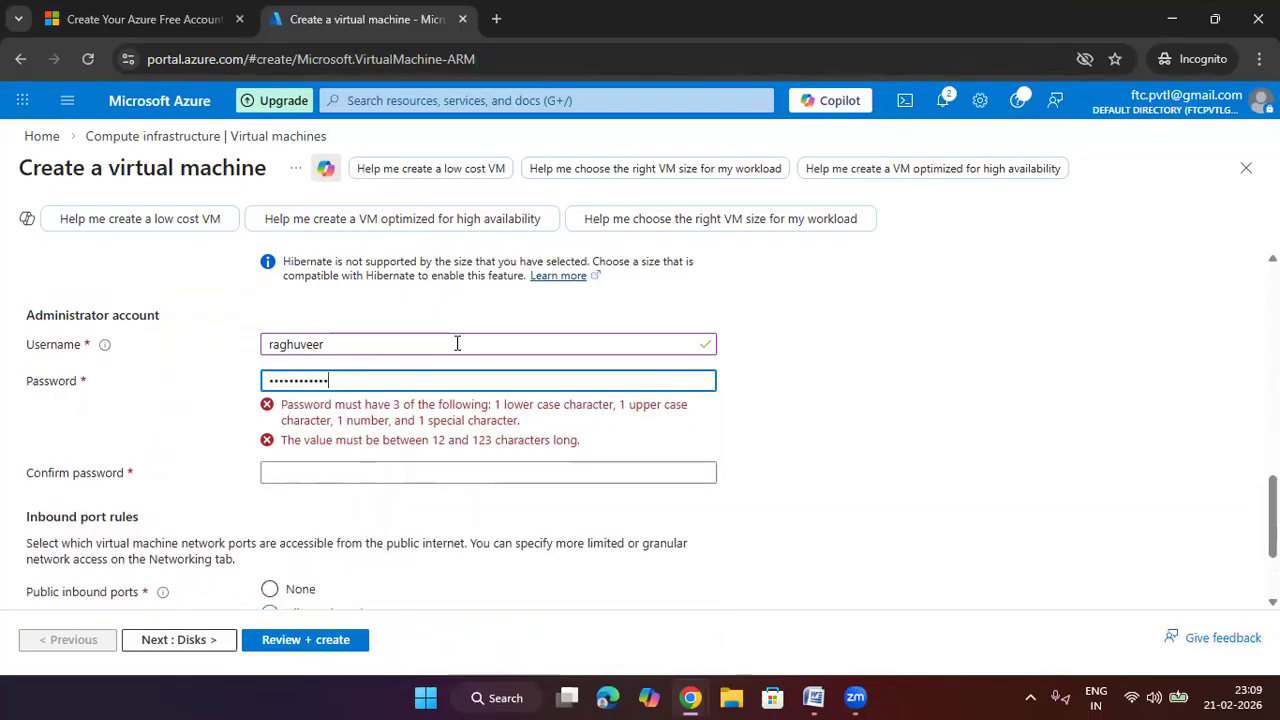
left_click(434, 418)
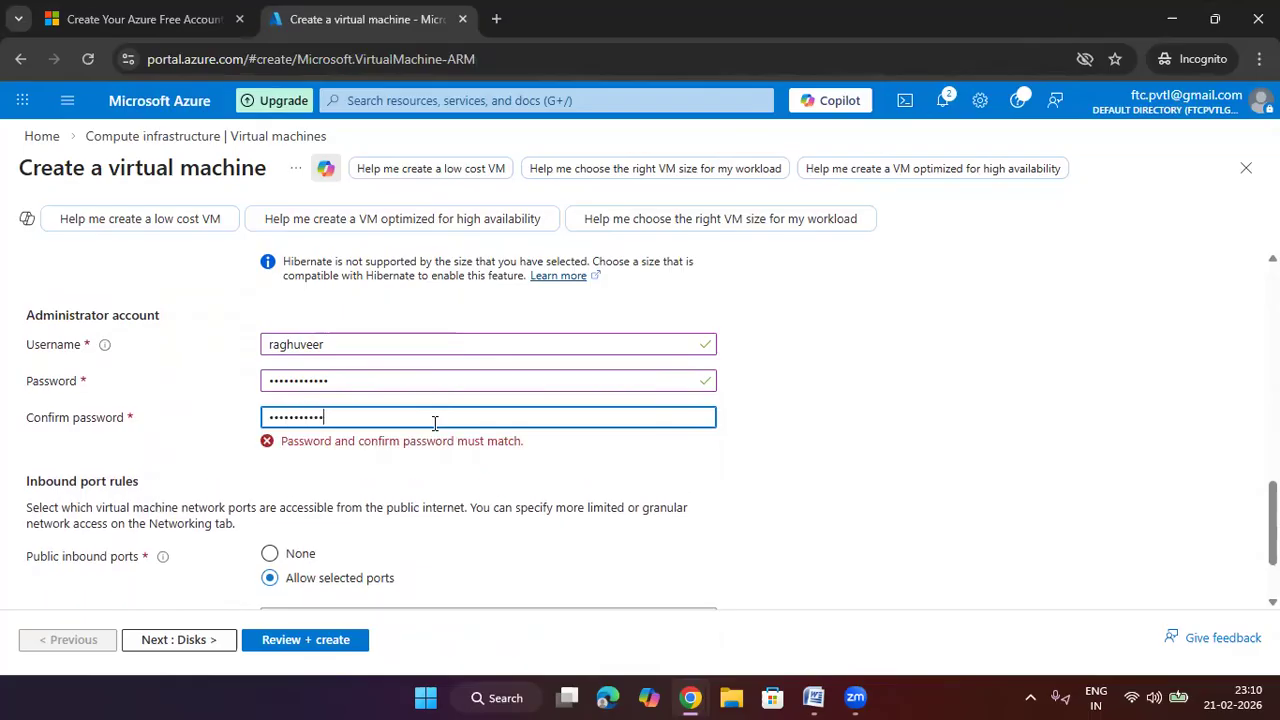
scroll(1063, 423, "down", 1)
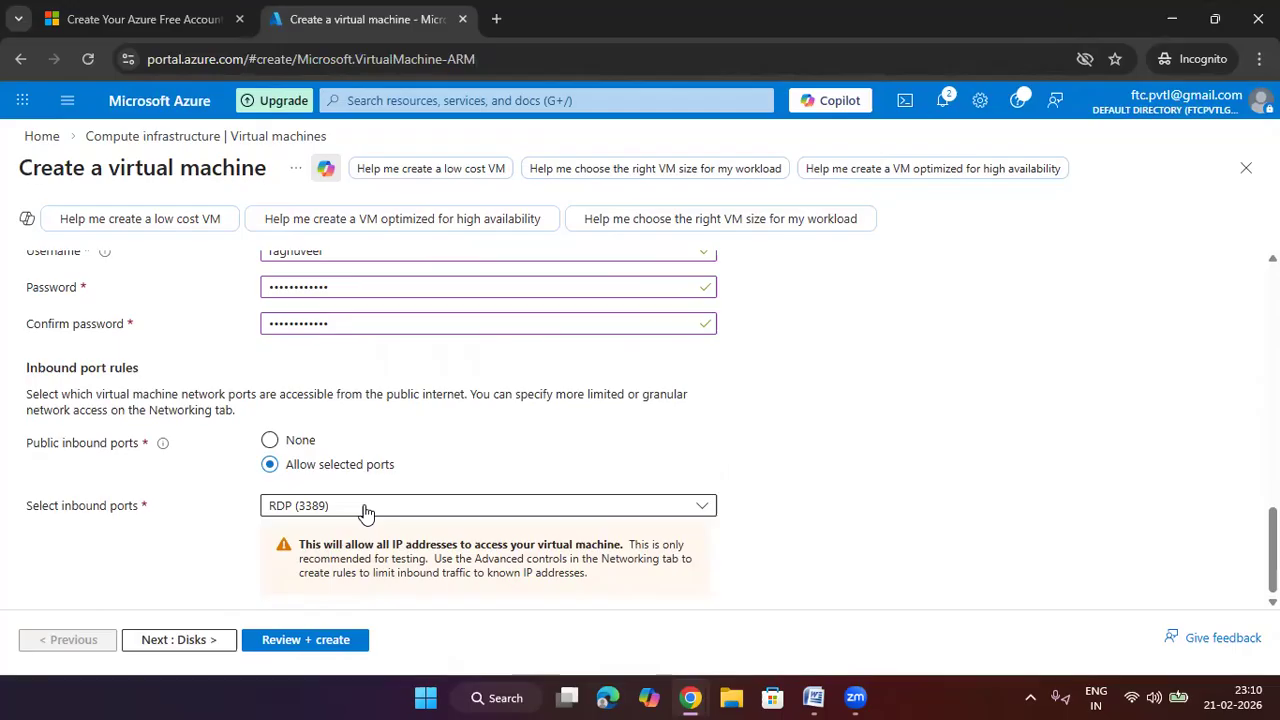
scroll(379, 519, "up", 5)
scroll(379, 519, "up", 5)
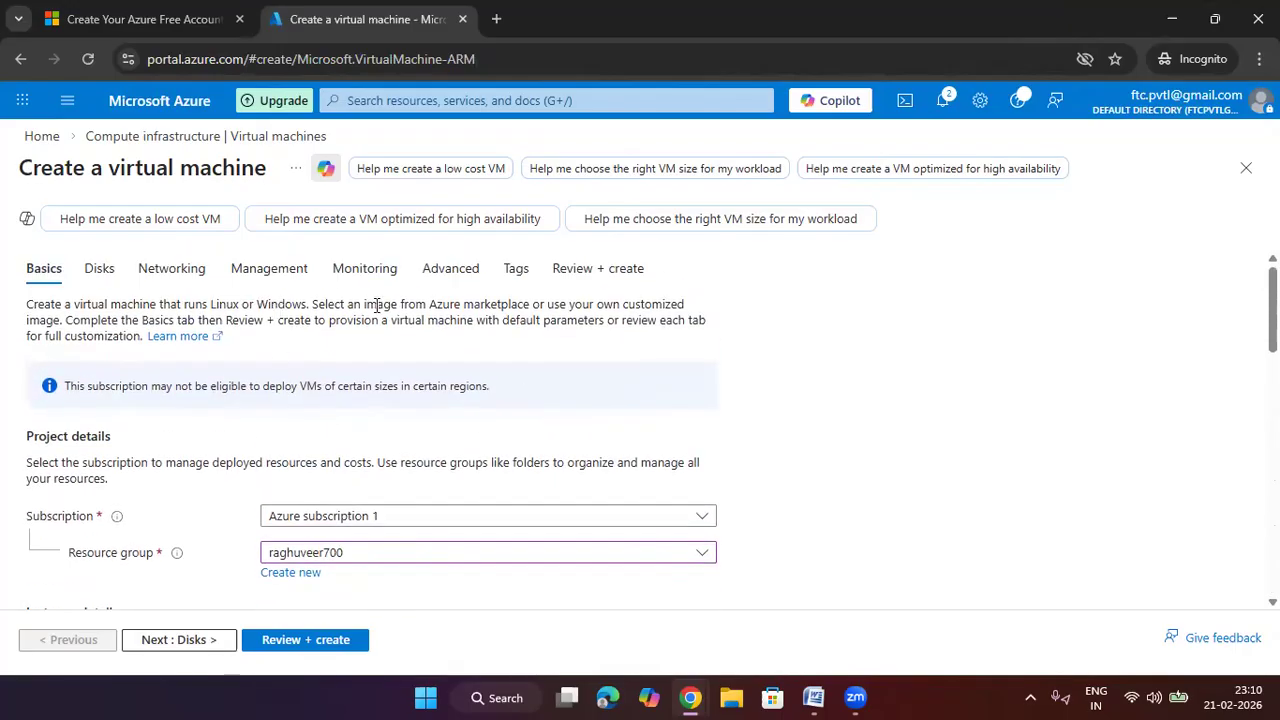
Attach vm1 to the existing custom vnet's frontend subnet and run validation
left_click(175, 270)
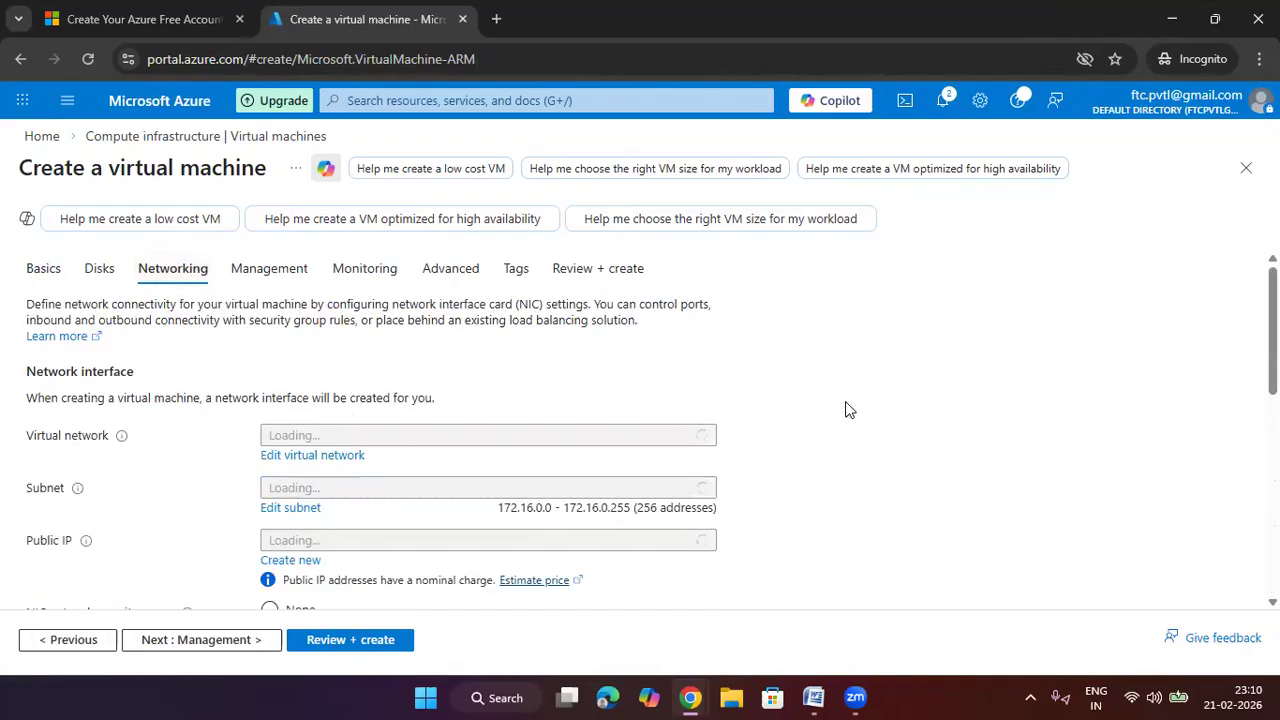
scroll(460, 358, "down", 1)
left_click(460, 342)
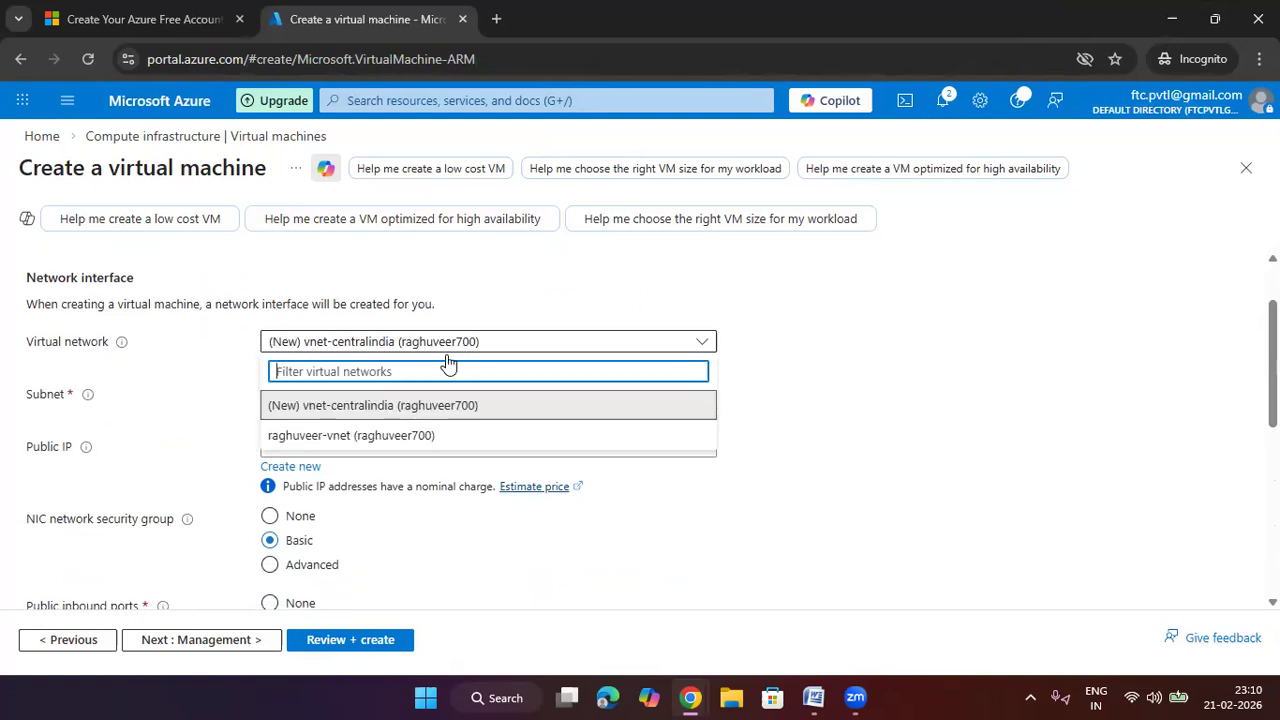
left_click(420, 438)
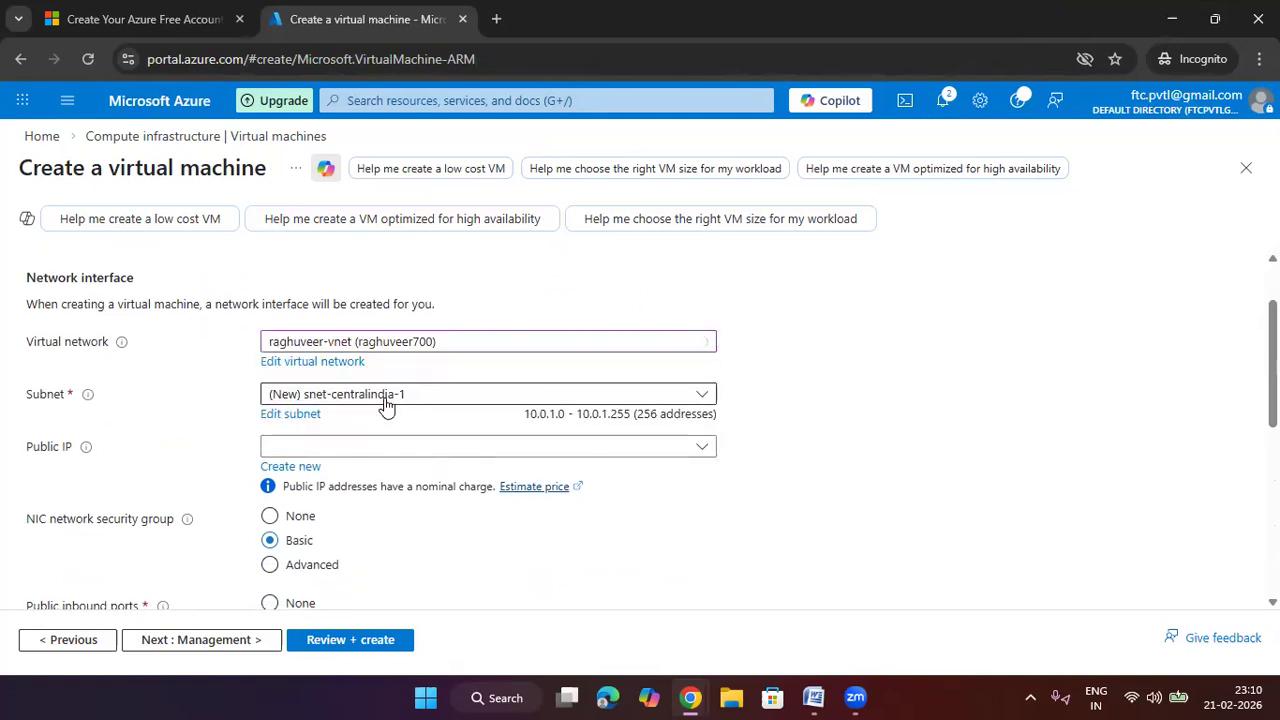
left_click(389, 397)
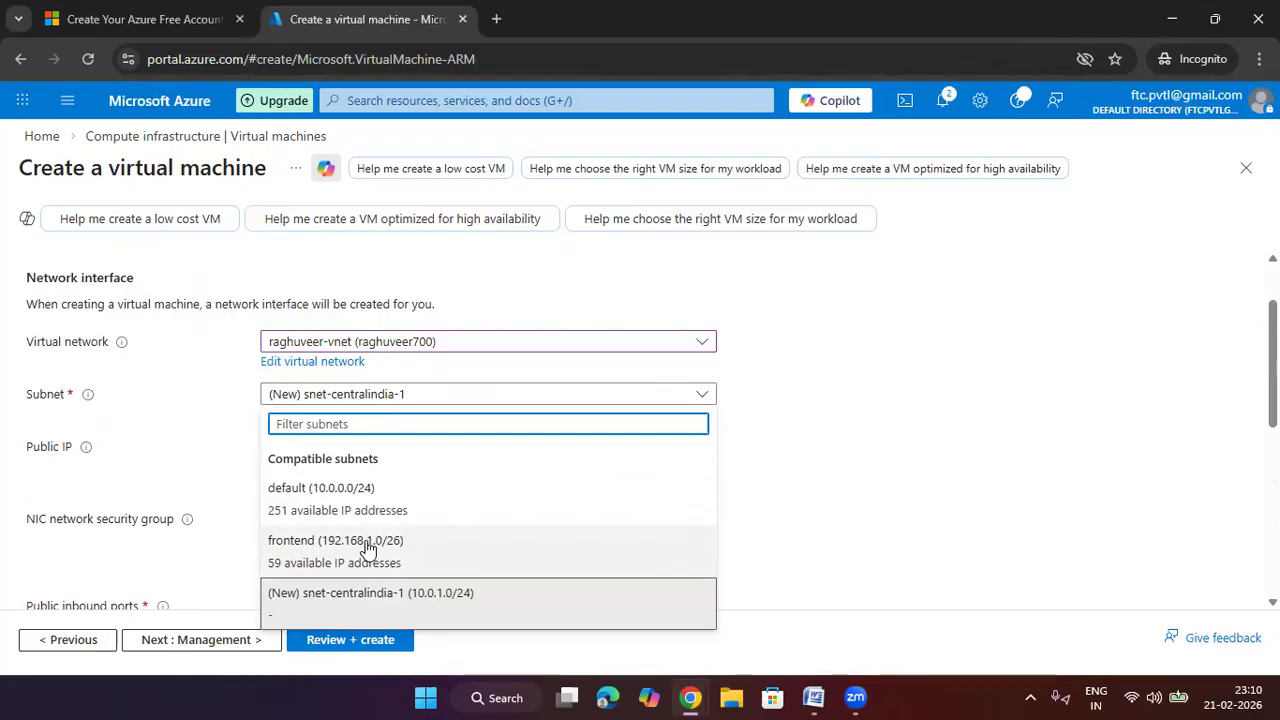
left_click(368, 545)
scroll(368, 385, "down", 1)
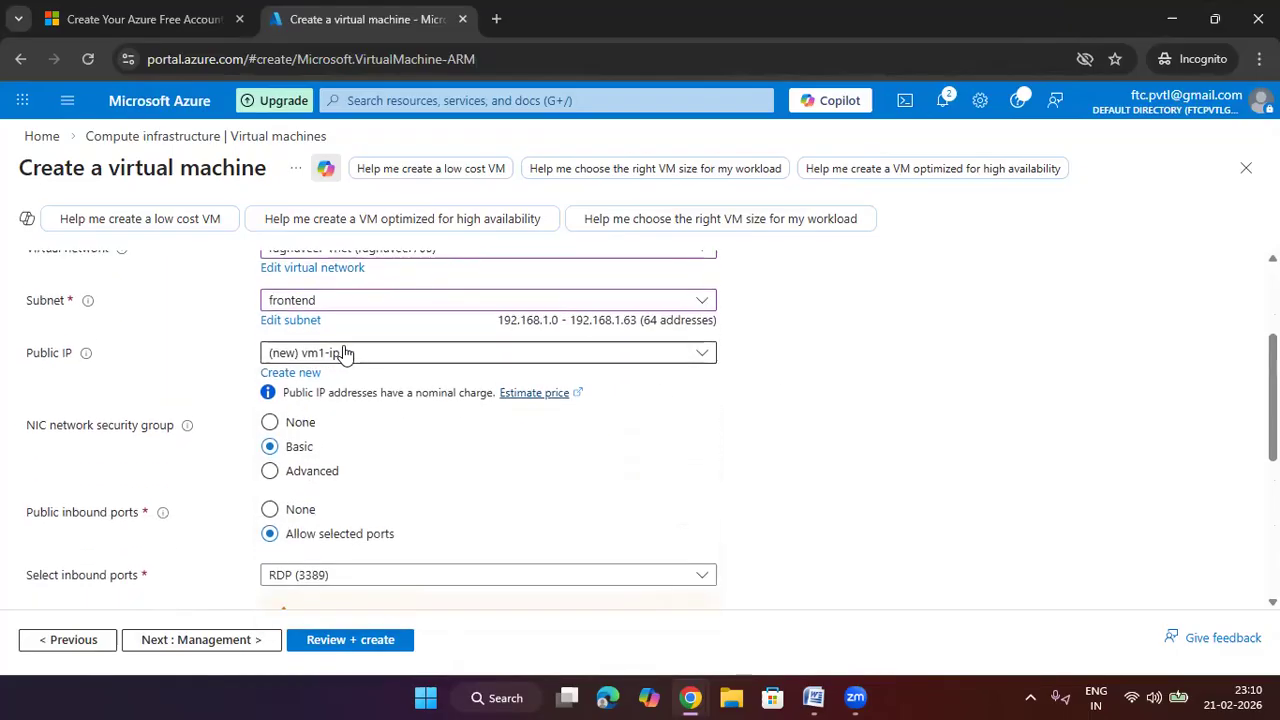
scroll(369, 398, "down", 4)
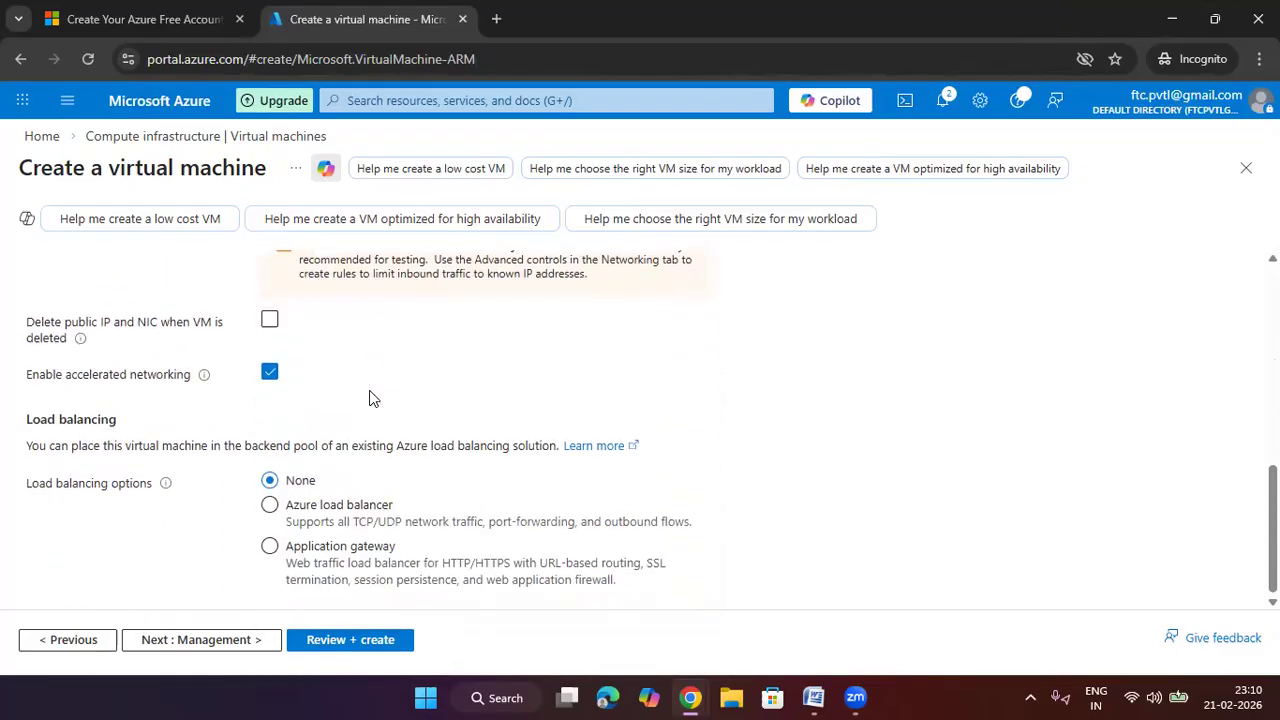
left_click(358, 632)
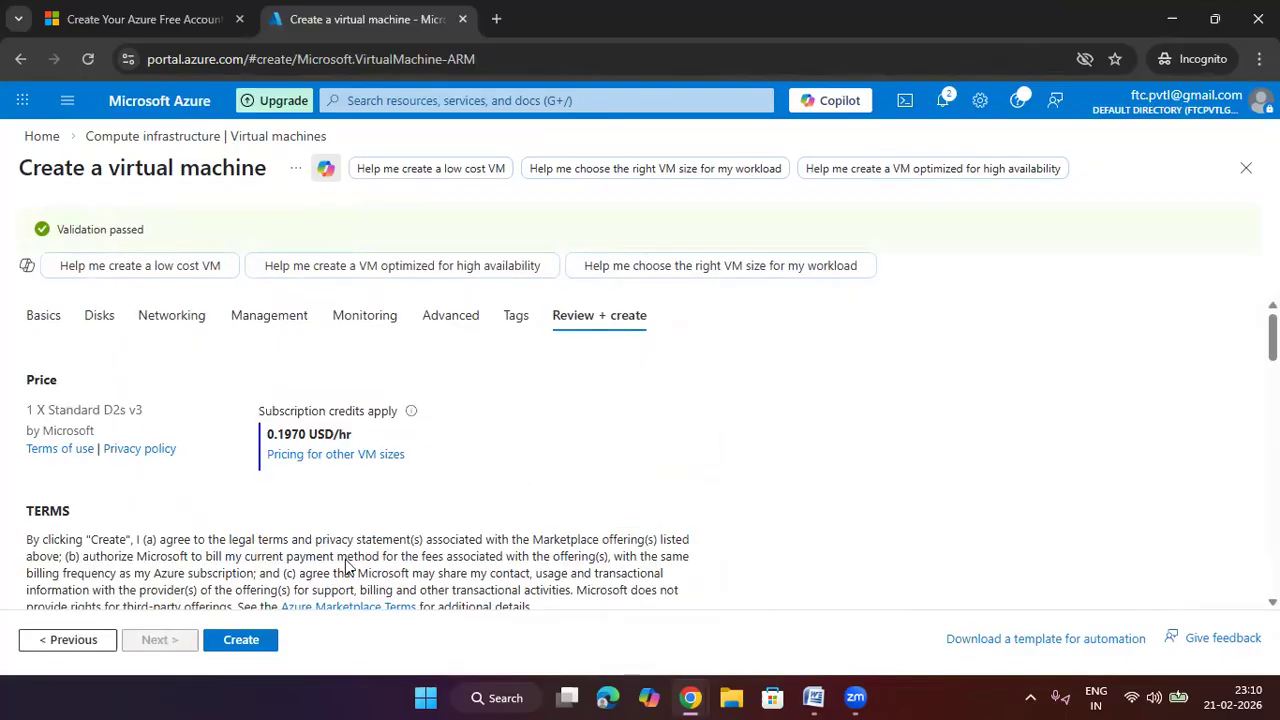
Create vm1 and bring up the portal-wide search suggestions
left_click(241, 640)
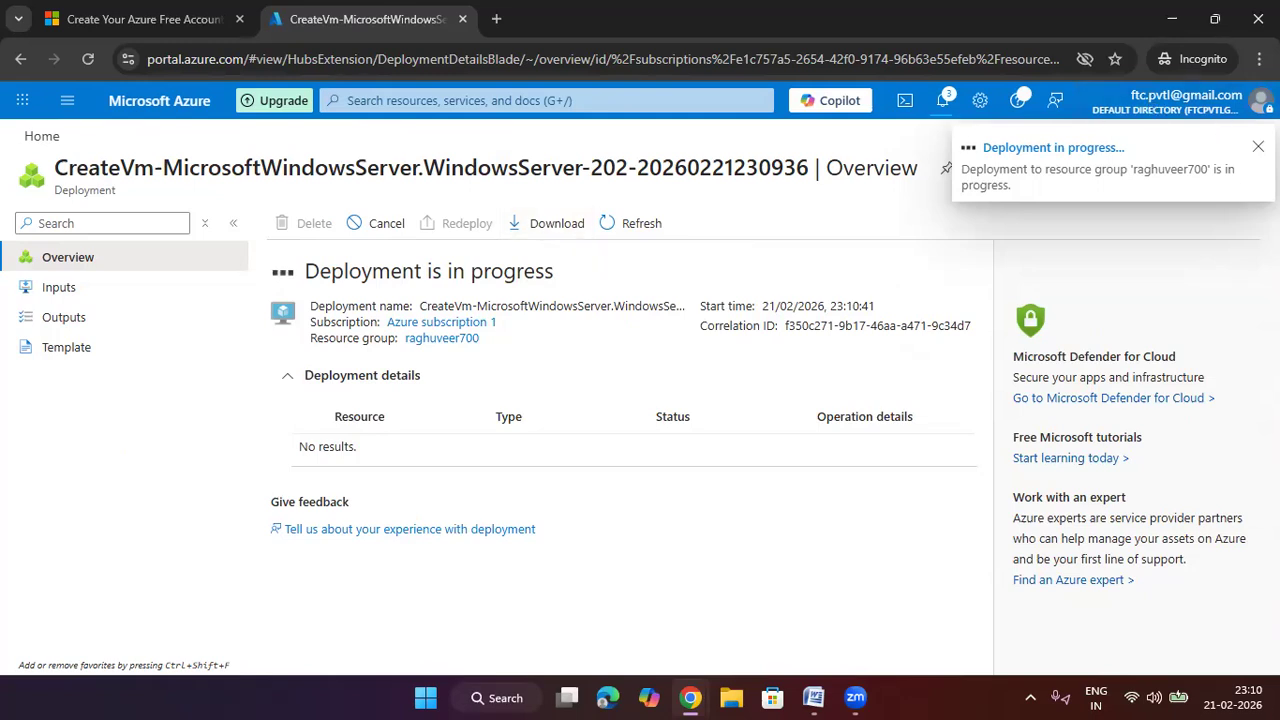
left_click(429, 100)
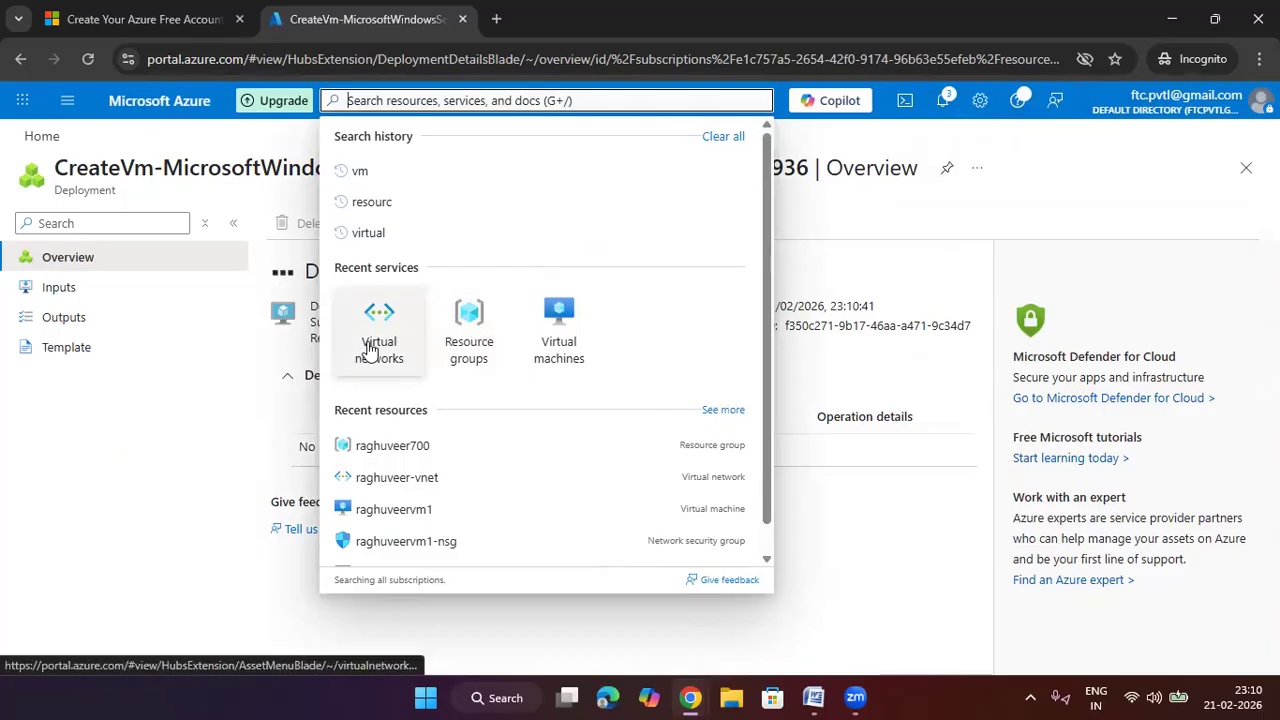
Start another virtual machine in the existing resource group
left_click(589, 328)
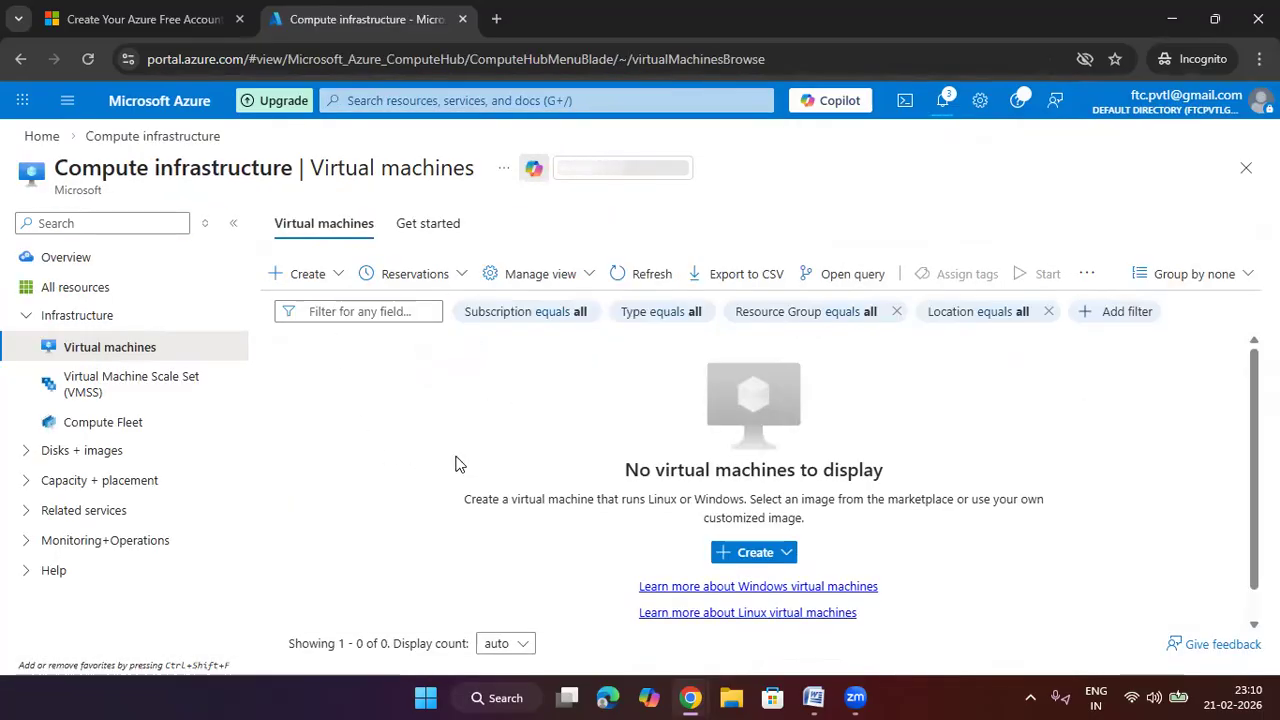
left_click(765, 562)
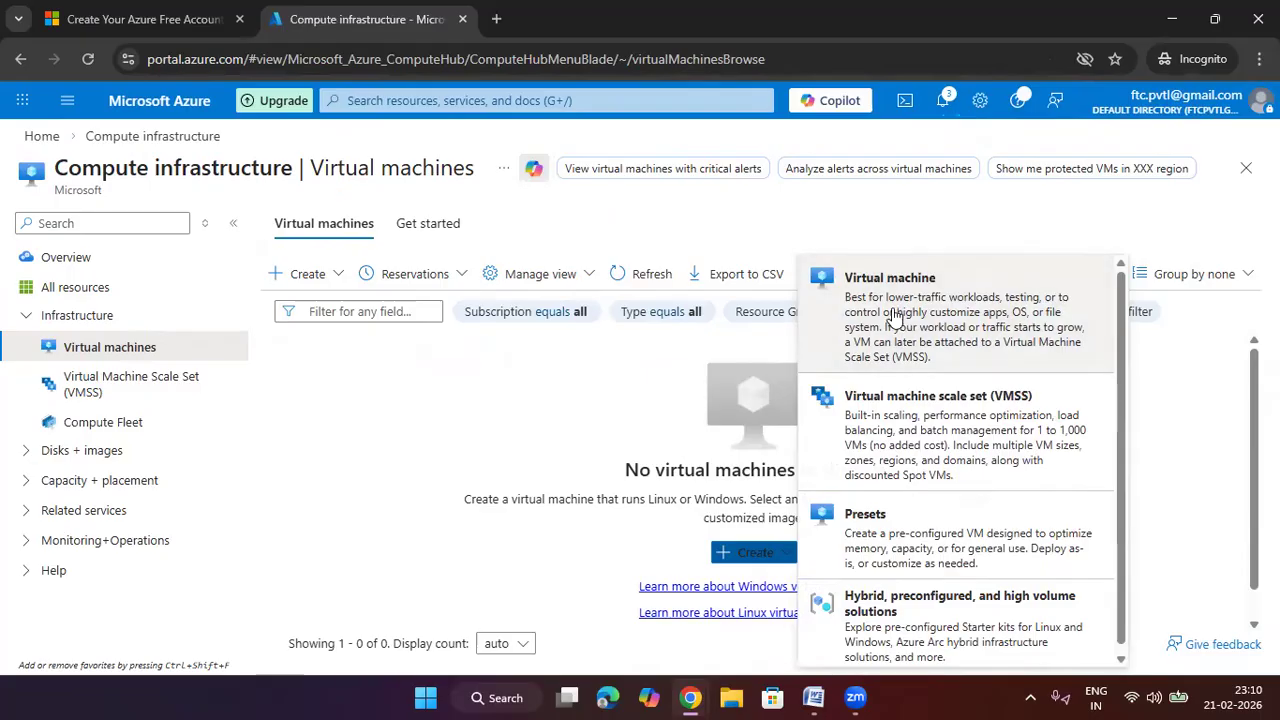
left_click(893, 314)
scroll(357, 349, "down", 2)
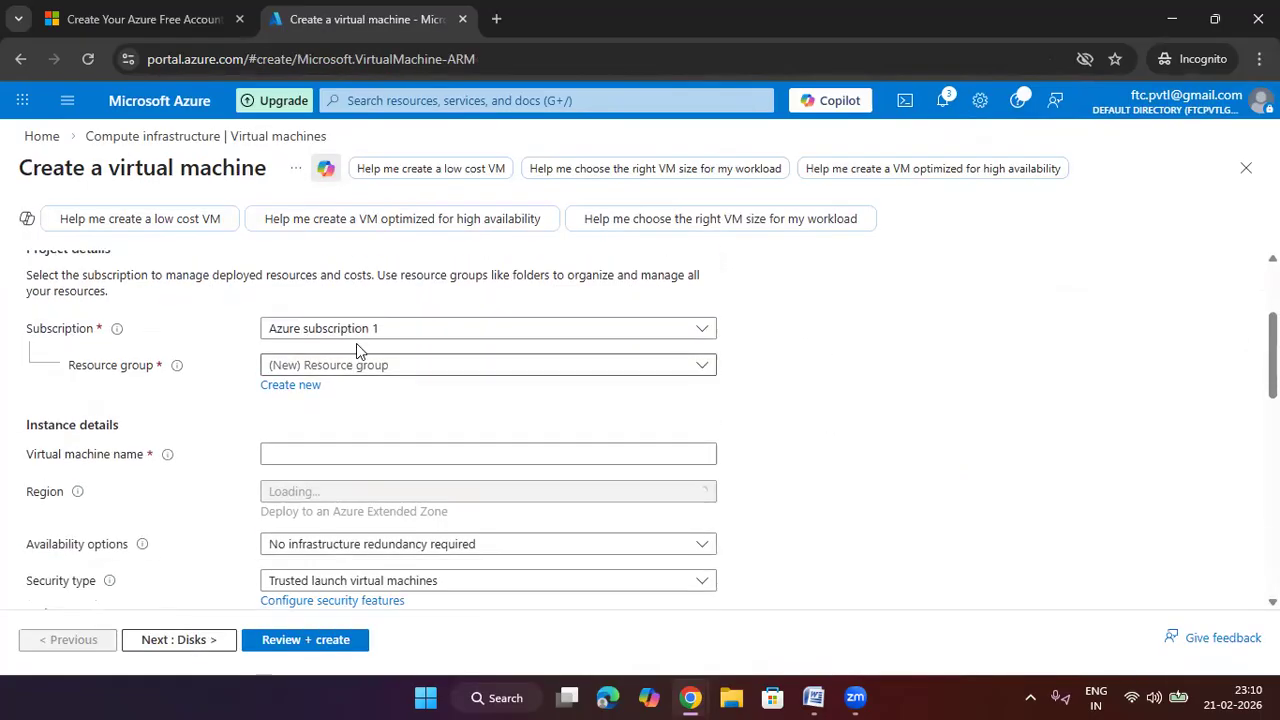
left_click(363, 366)
left_click(373, 462)
Name it vm2 and set no infrastructure redundancy required
left_click(371, 456)
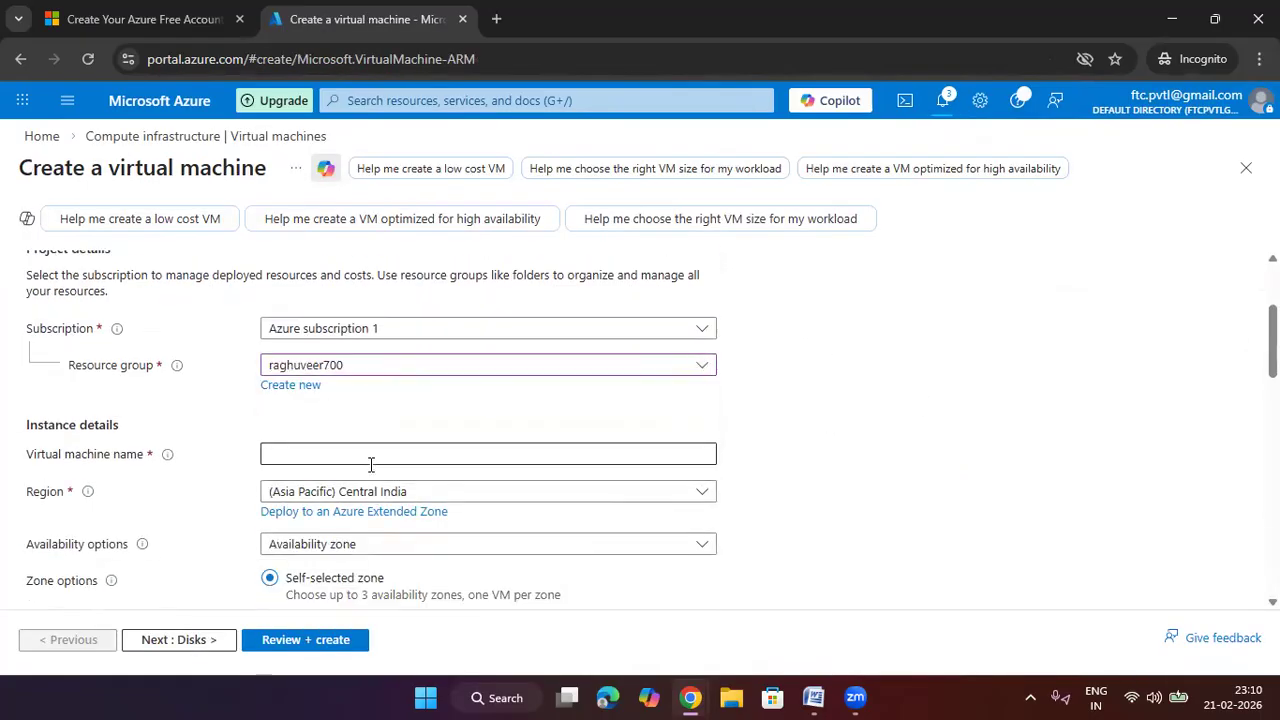
type("vm2")
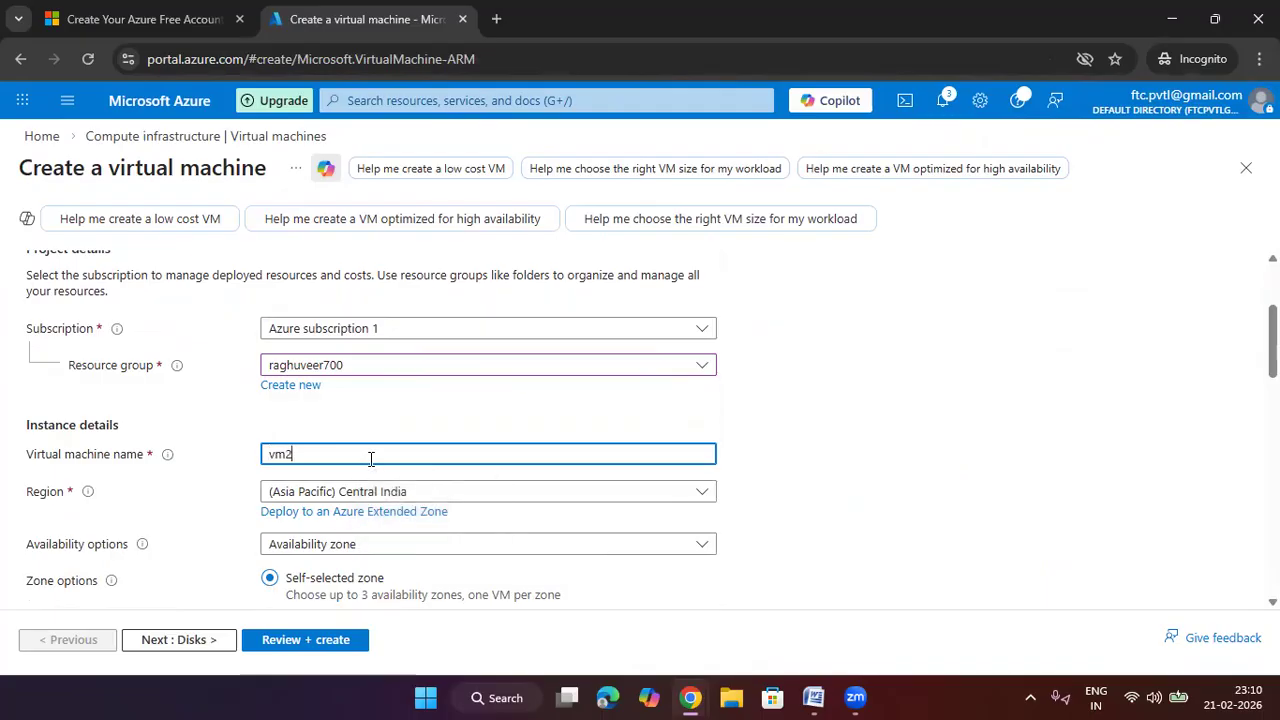
left_click(766, 428)
scroll(766, 428, "down", 1)
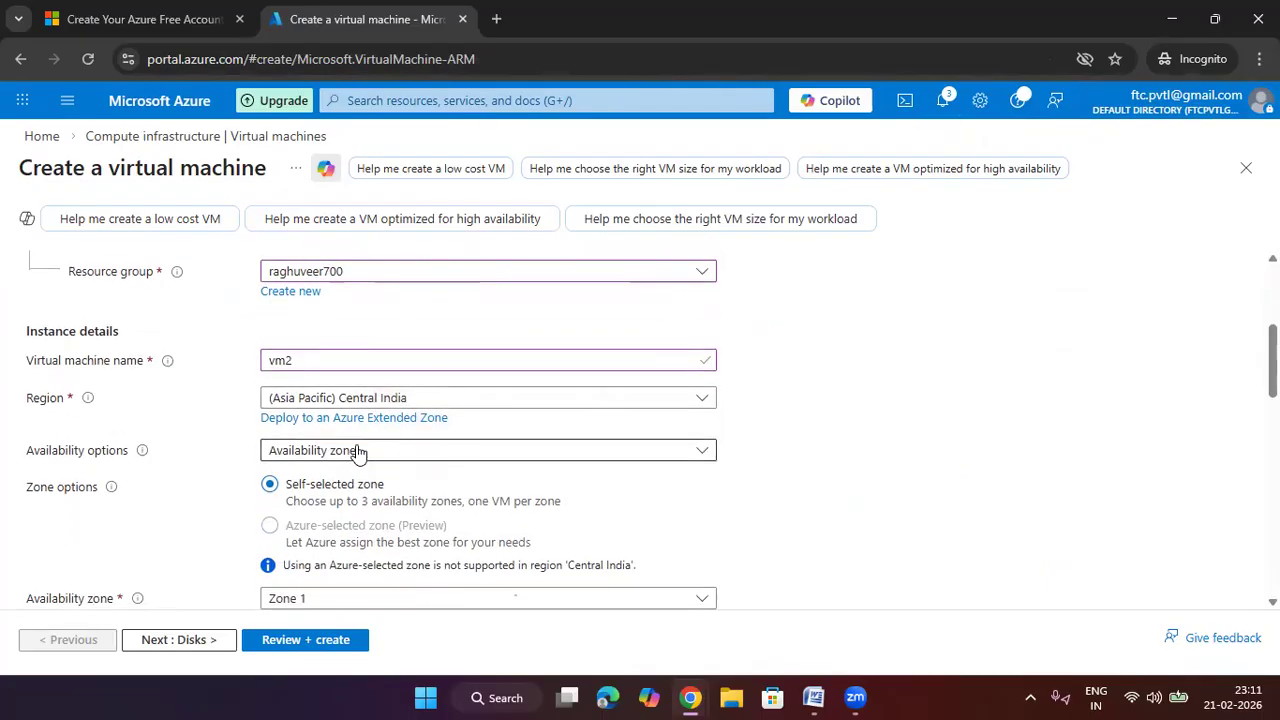
left_click(358, 452)
left_click(380, 265)
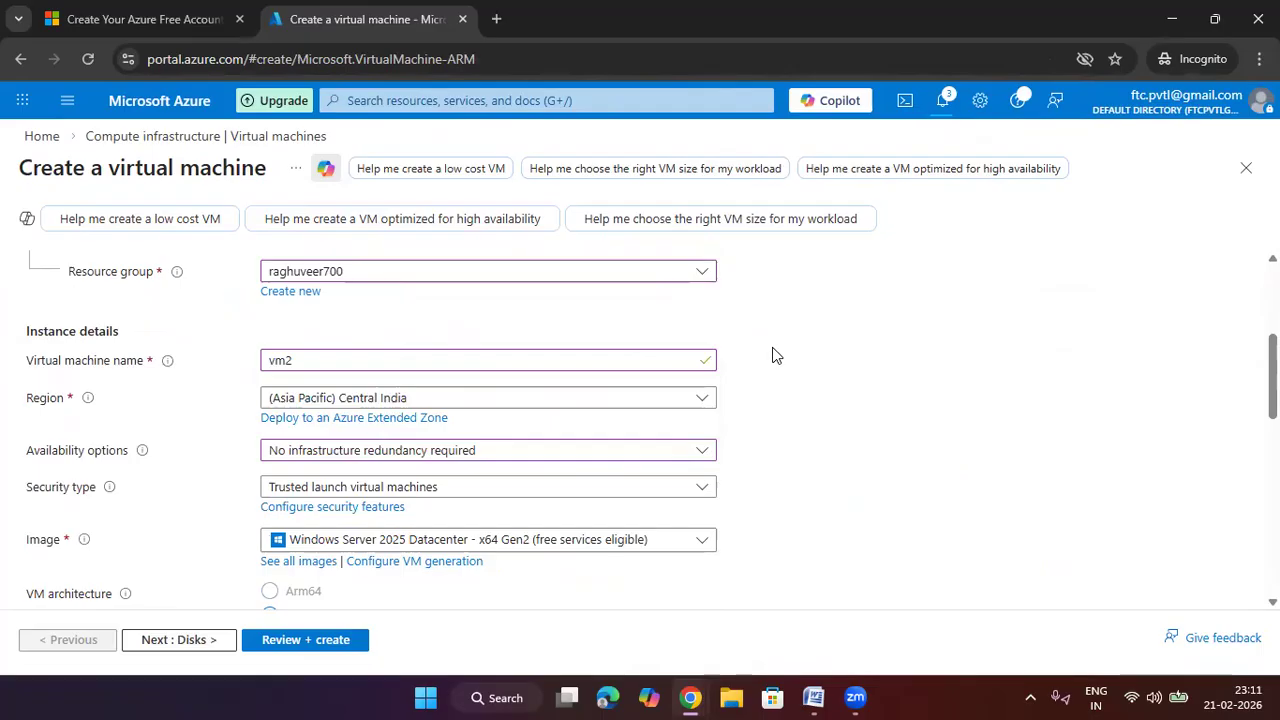
scroll(505, 415, "down", 2)
Choose size Standard_D4s_v3 (4 vCPUs, 16 GiB) and move to the administrator username
scroll(480, 440, "down", 2)
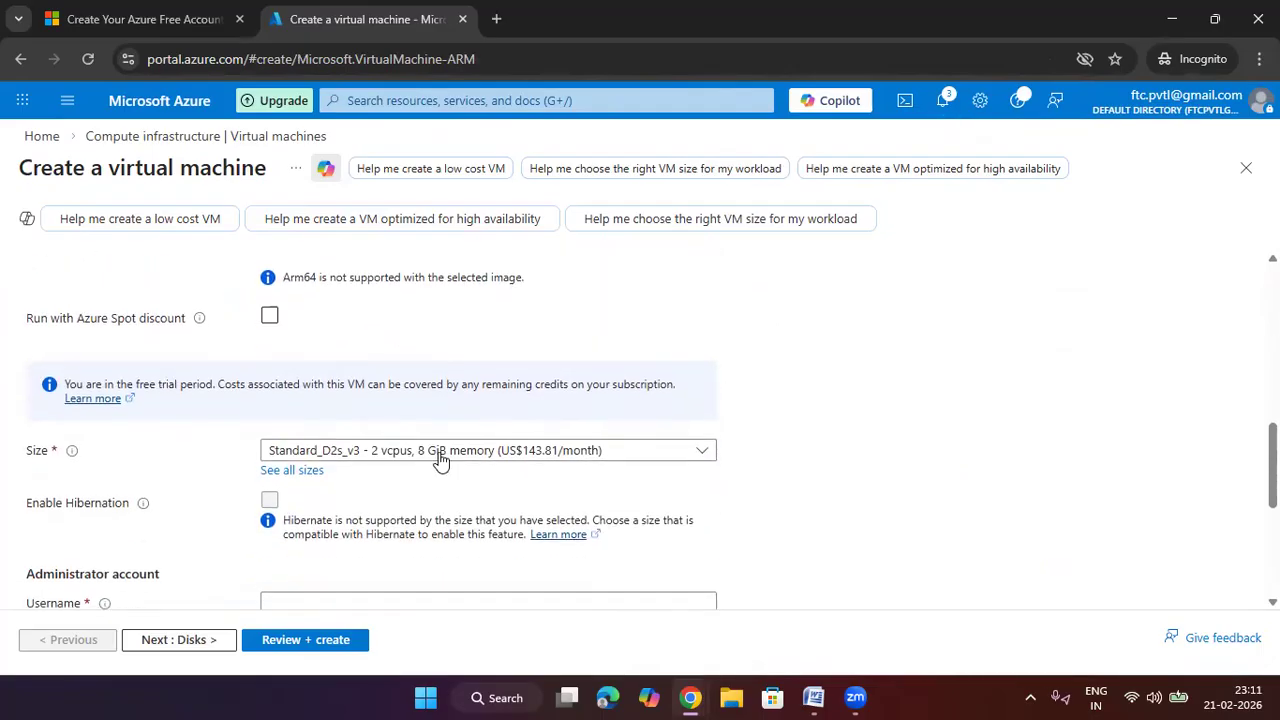
left_click(440, 452)
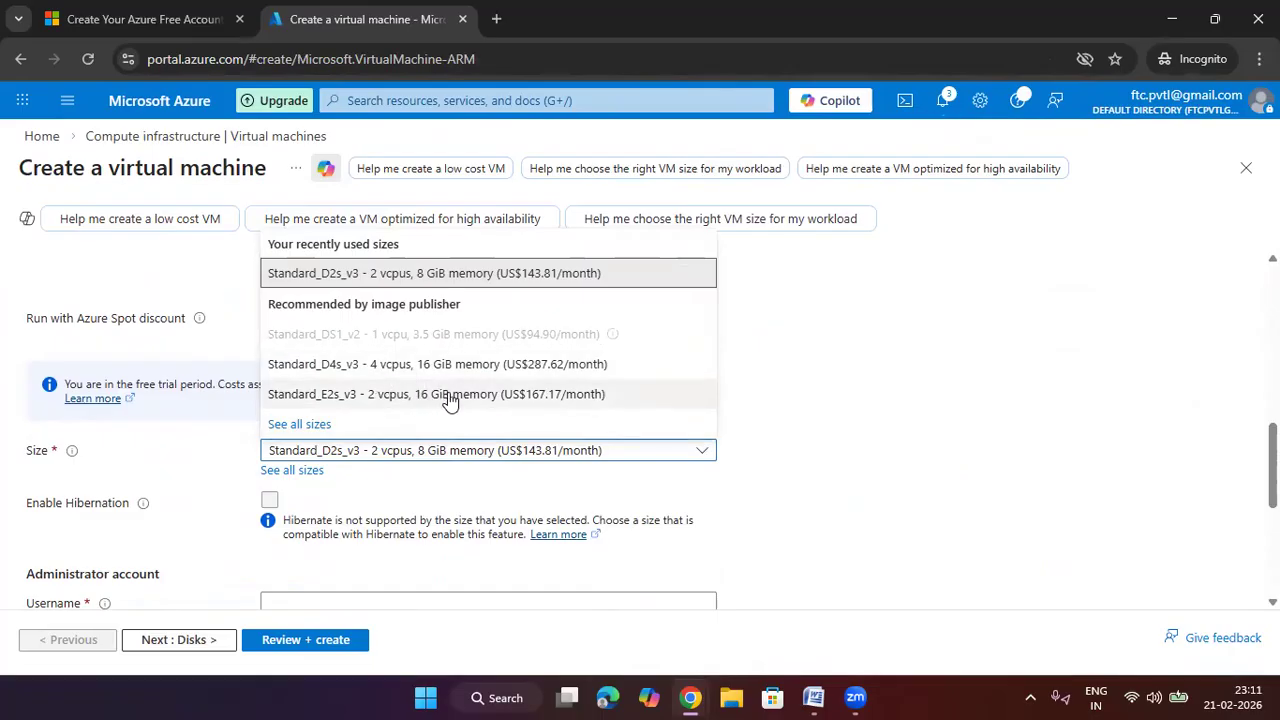
left_click(421, 364)
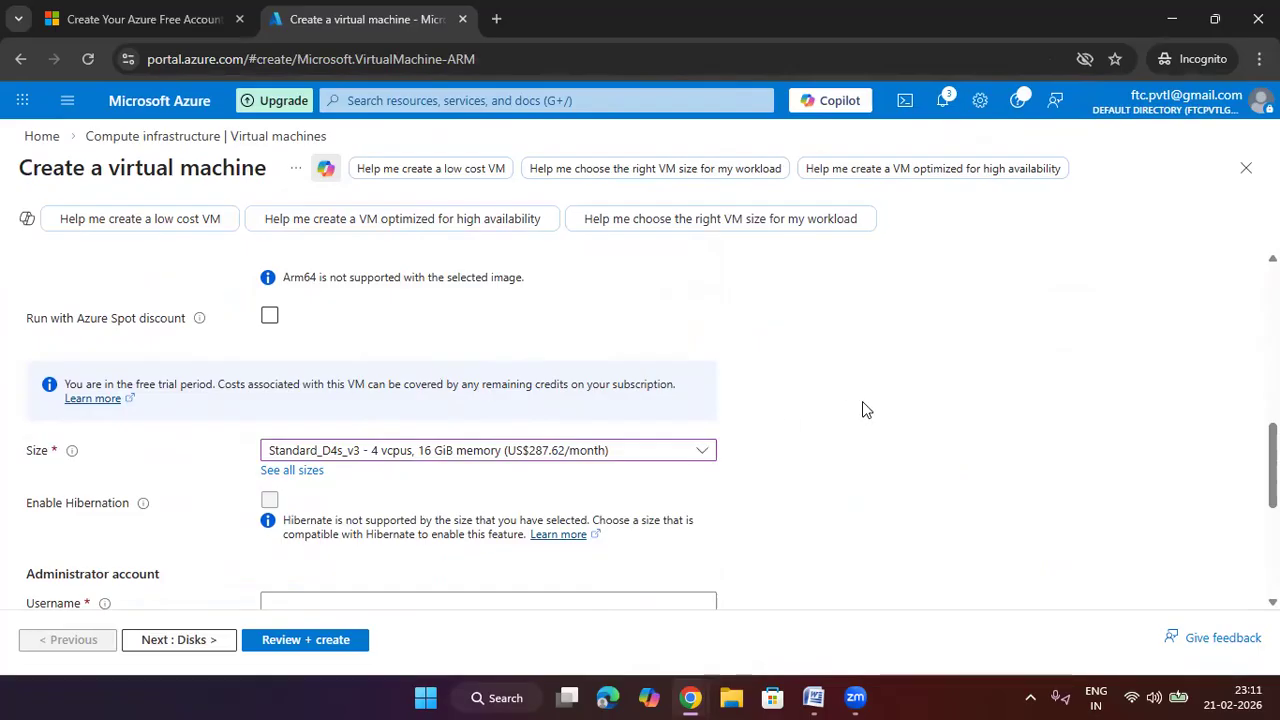
scroll(866, 410, "down", 2)
left_click(524, 413)
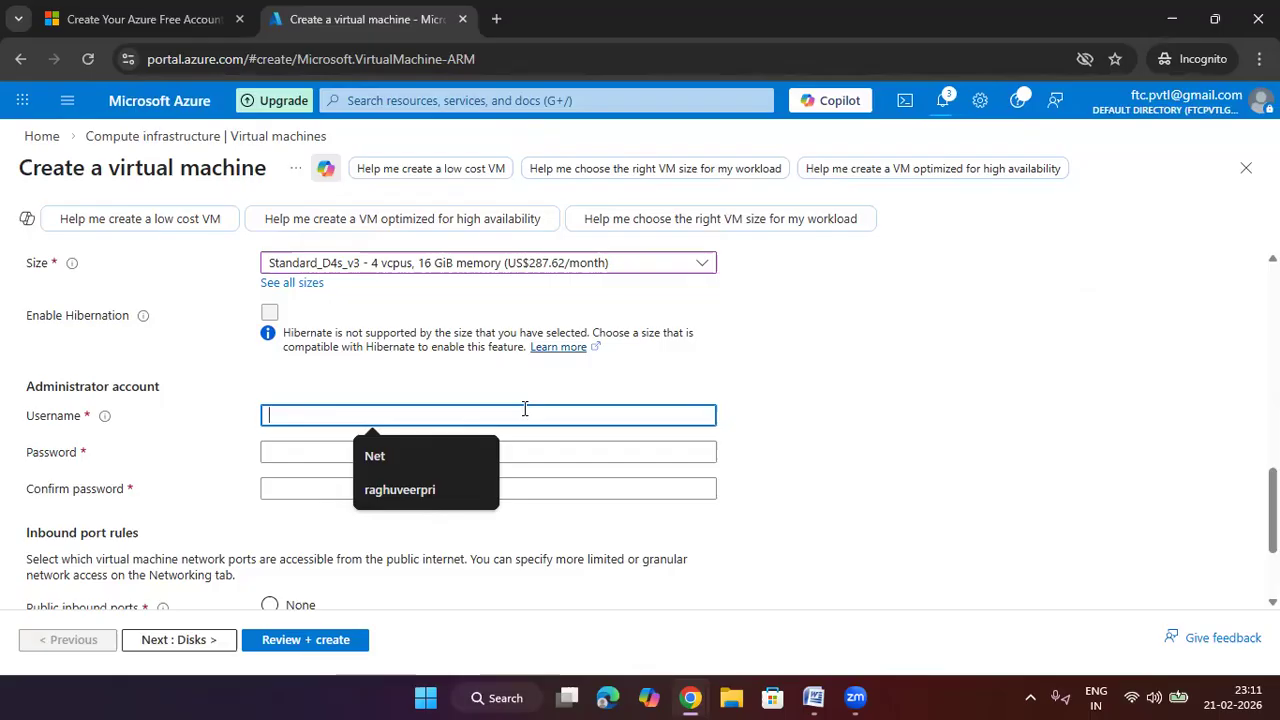
Enter vm2's administrator username and a valid matching password and confirmation
type("raghuveer")
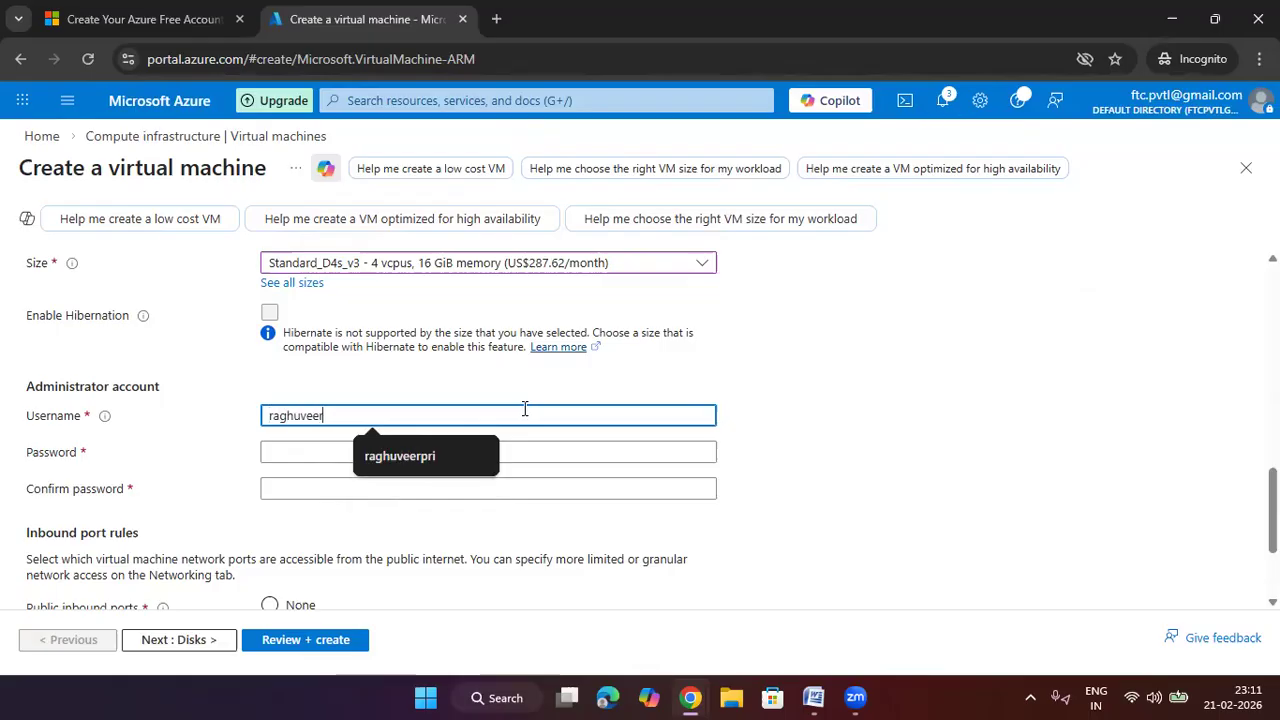
key("Tab")
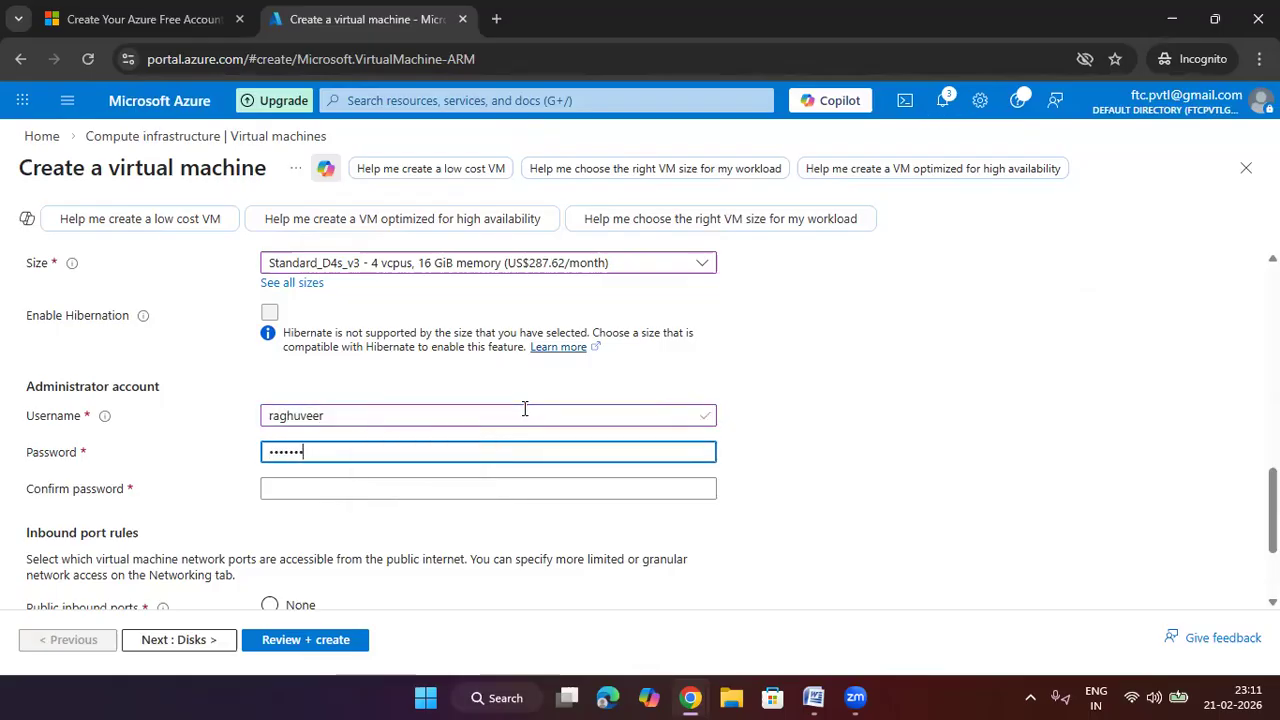
key("BackSpace")
key("BackSpace")
key("BackSpace")
key("BackSpace")
key("BackSpace")
key("BackSpace")
key("BackSpace")
key("BackSpace")
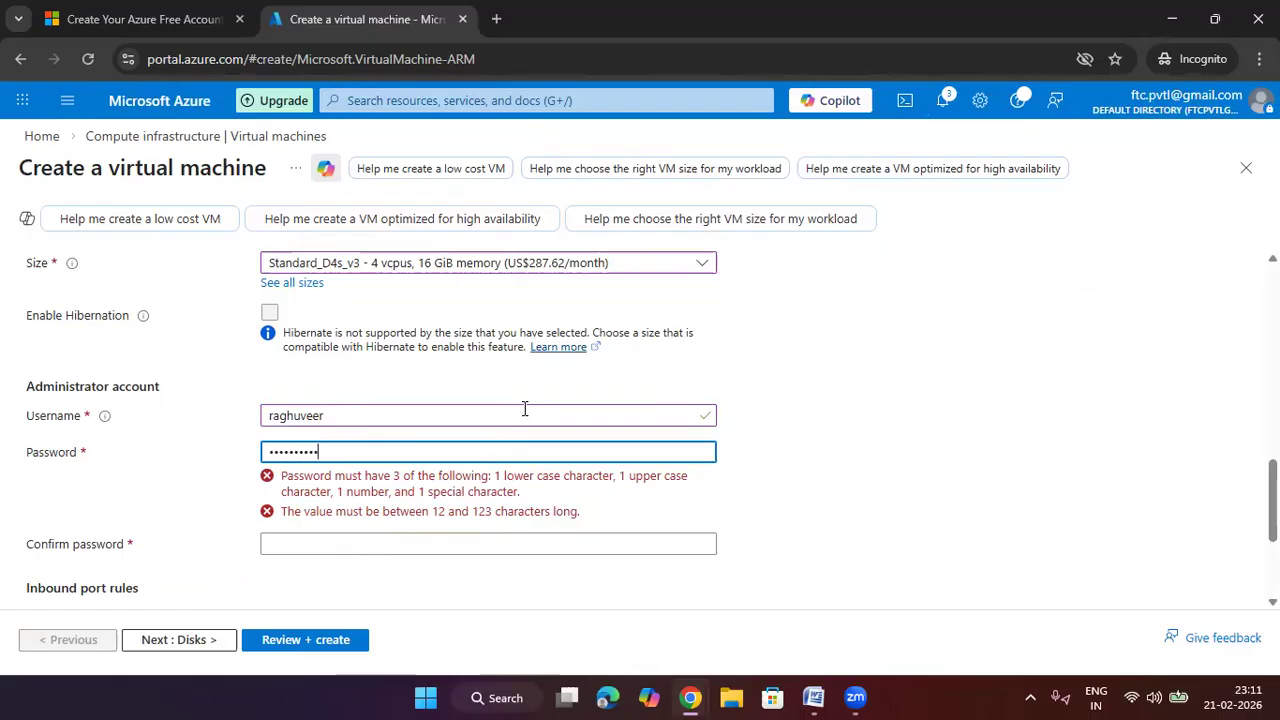
key("Tab")
type("••••••••••")
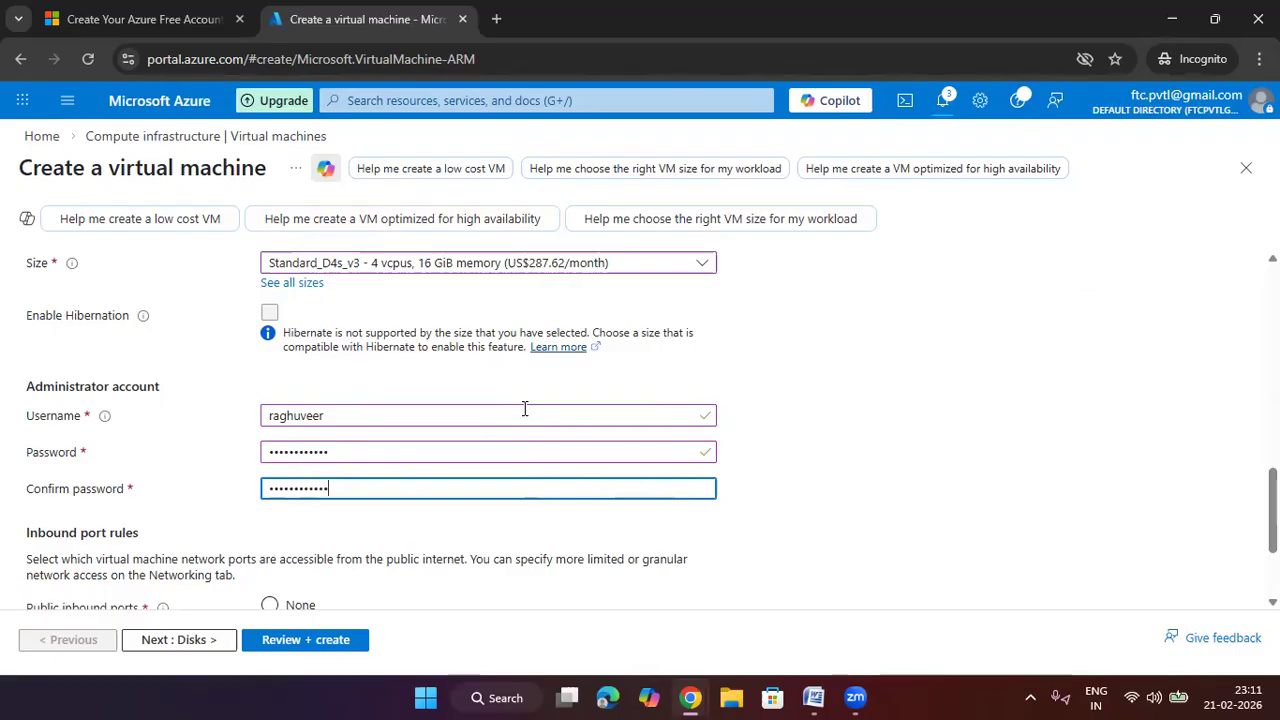
left_click(923, 360)
Advance past Disks, dismissing the deployment notification and recommendations, on to Networking
scroll(923, 360, "down", 2)
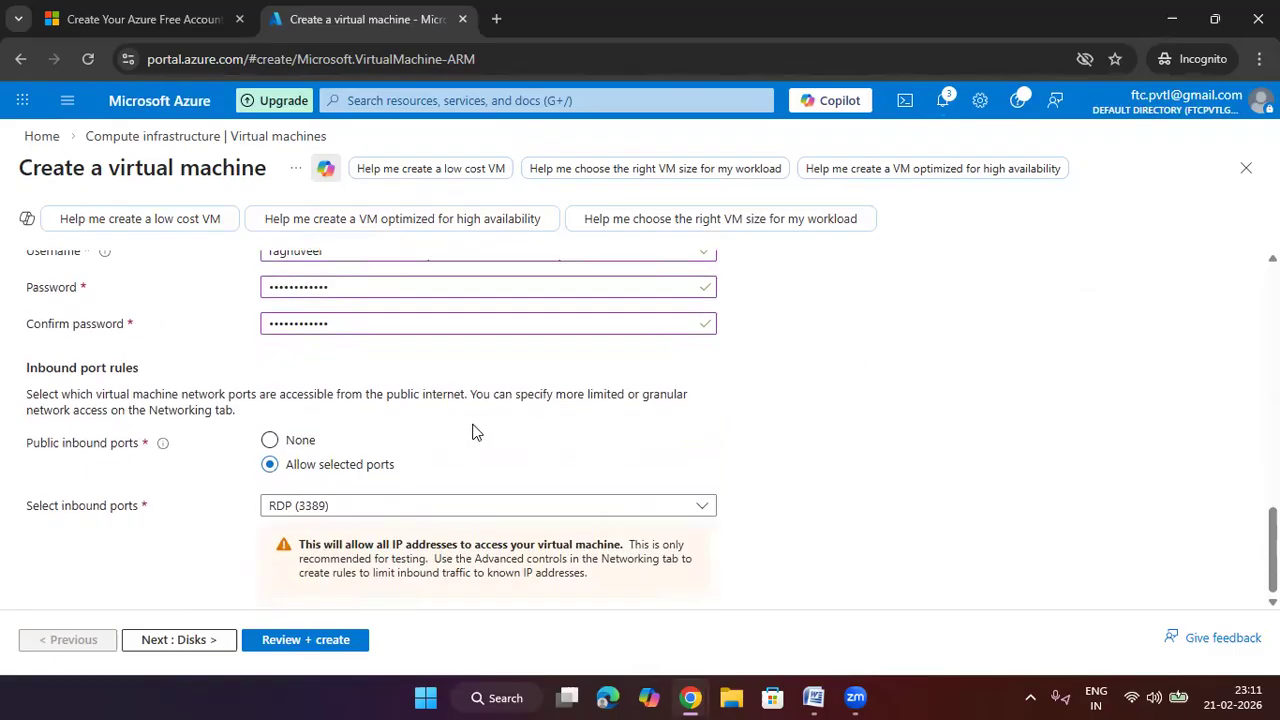
left_click(215, 641)
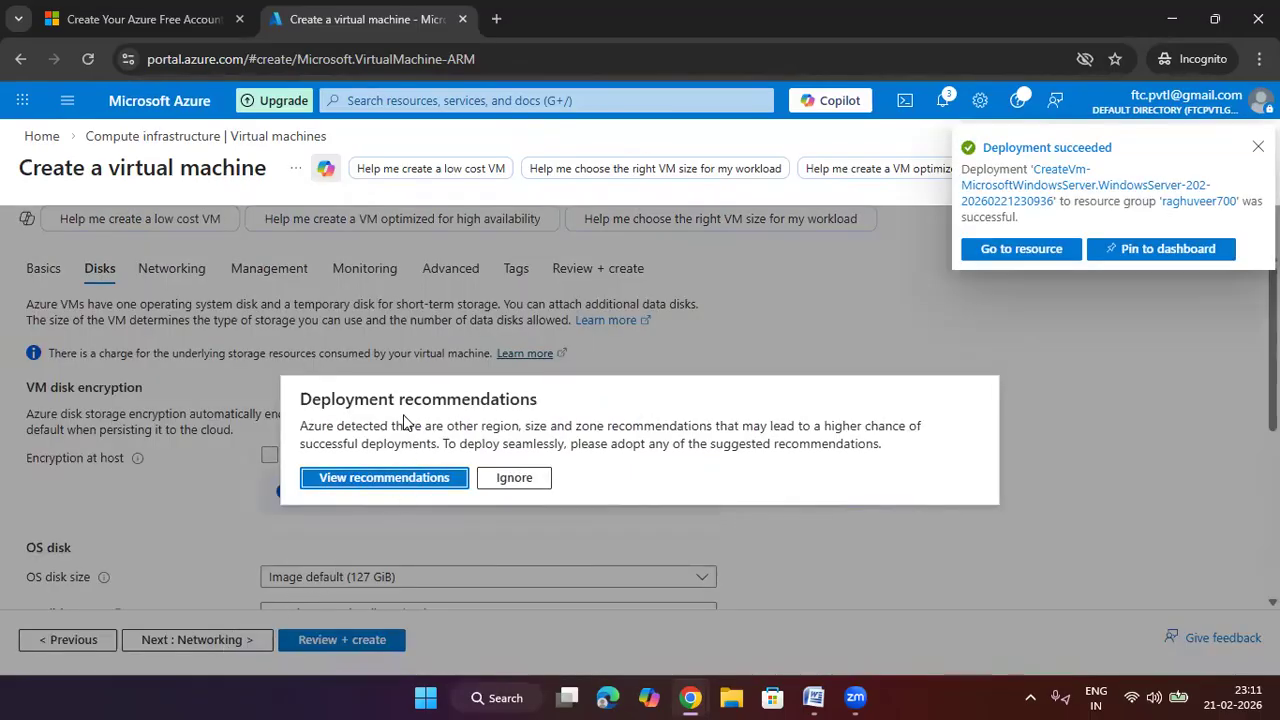
left_click(1258, 147)
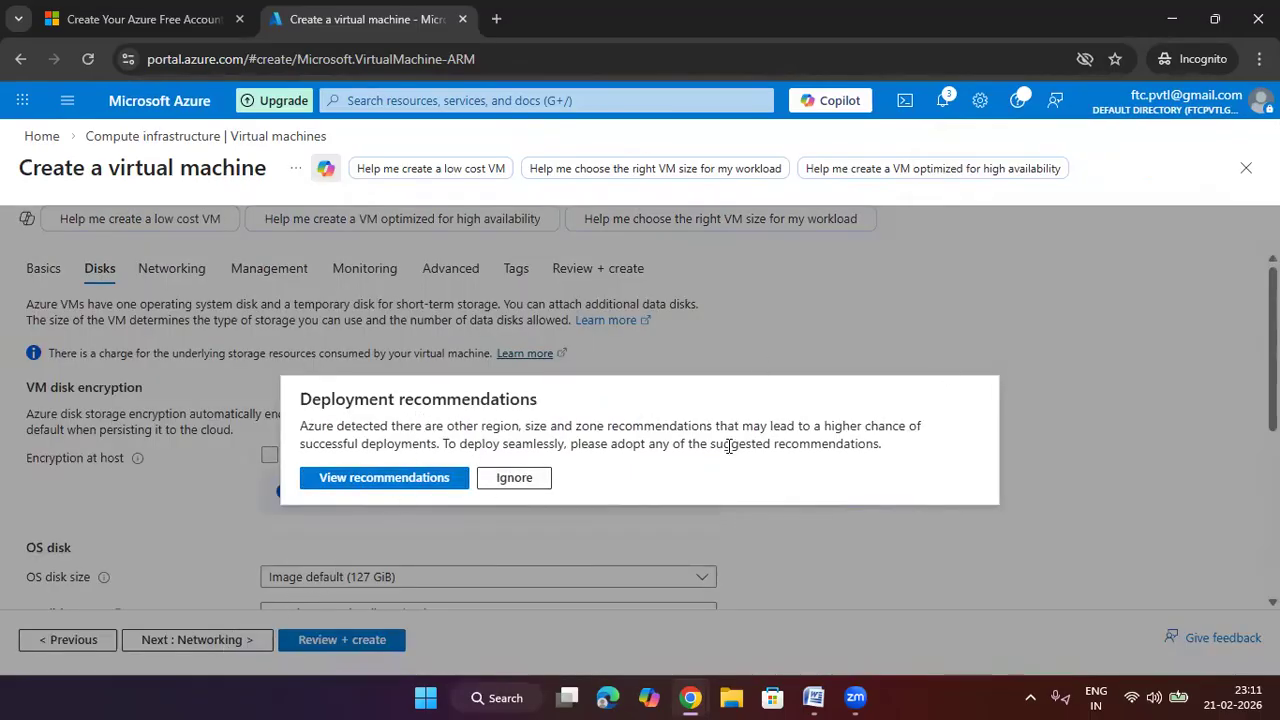
left_click(528, 482)
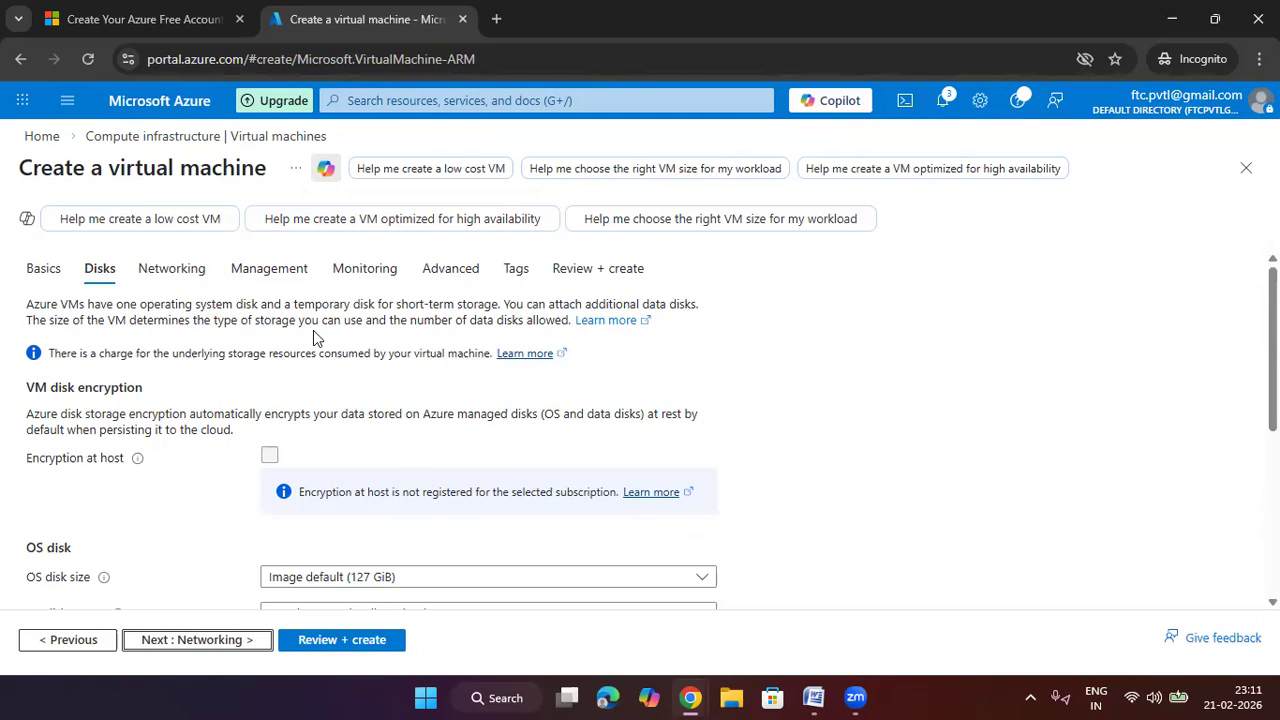
left_click(171, 268)
Select the existing virtual network and its frontend subnet for vm2
scroll(588, 386, "down", 1)
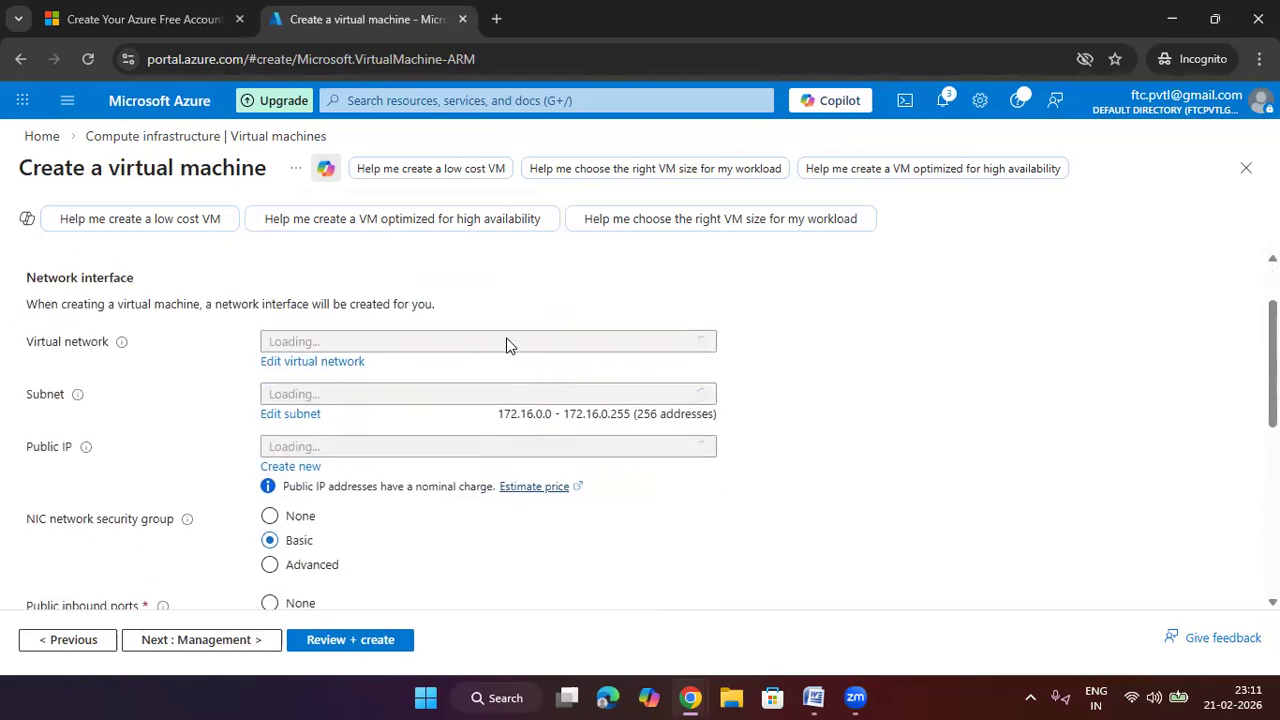
left_click(508, 346)
left_click(437, 437)
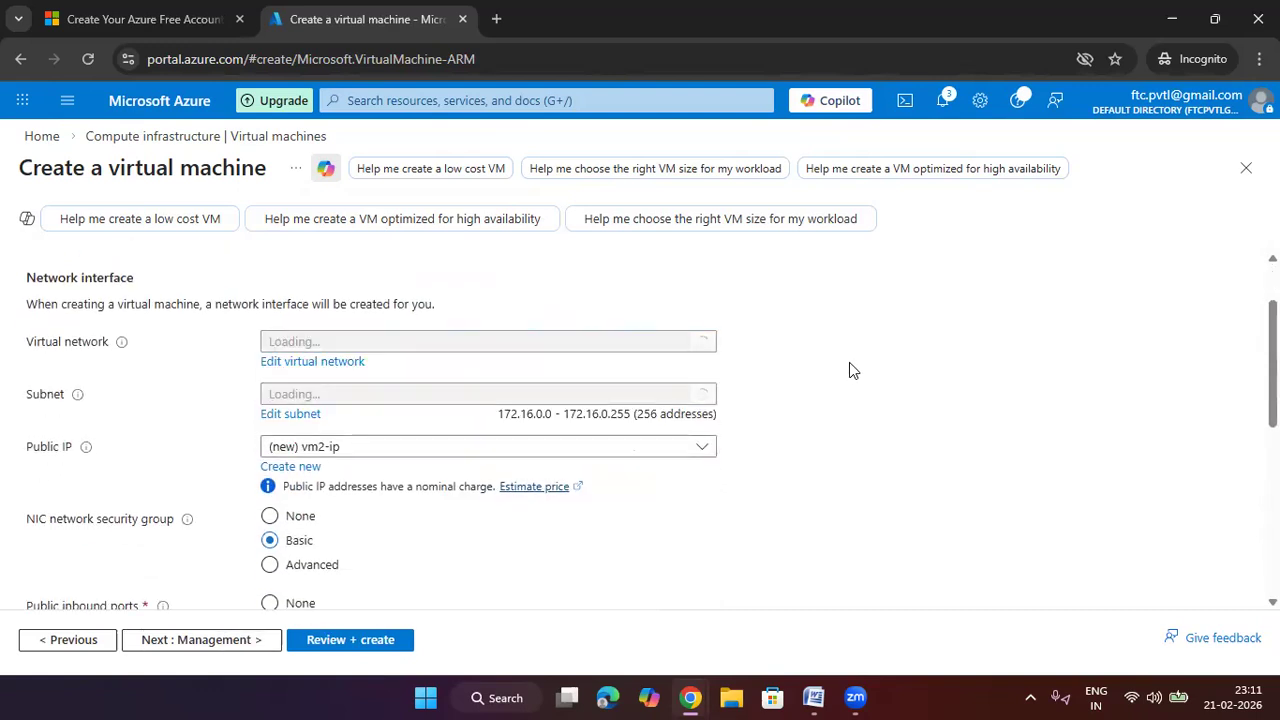
left_click(405, 400)
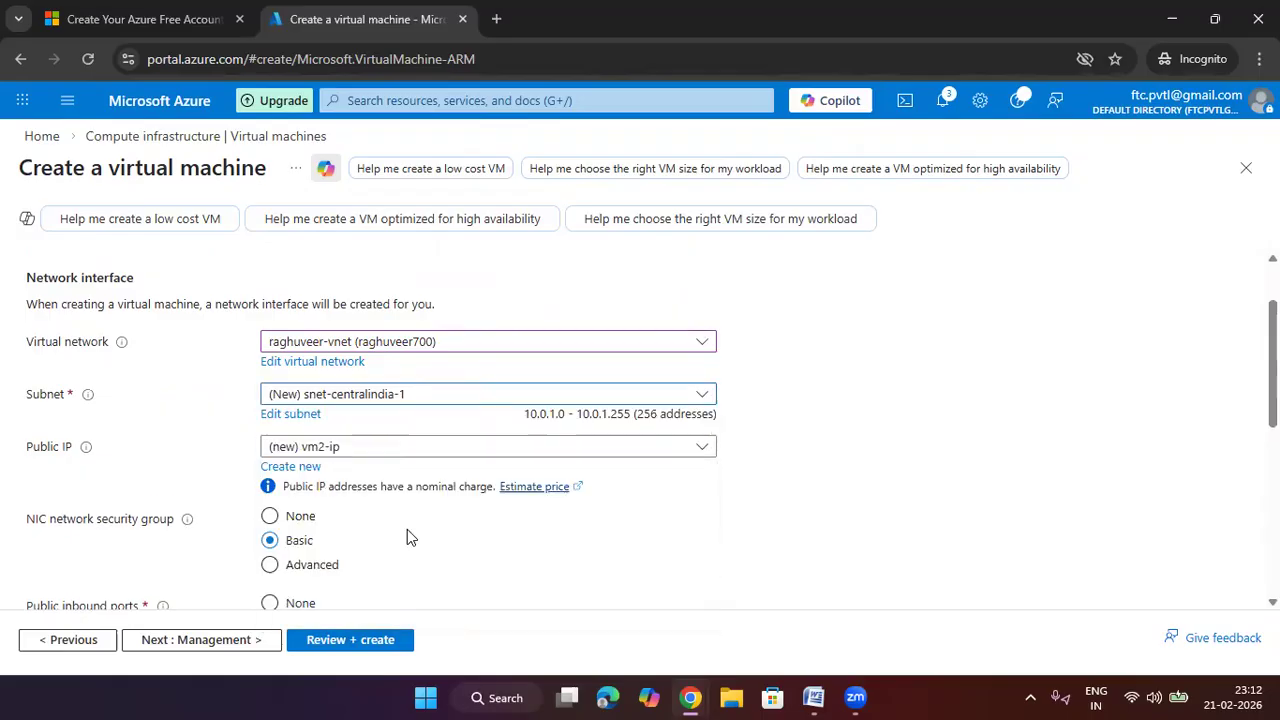
Review the remaining networking options and start Review + create validation
scroll(666, 404, "down", 1)
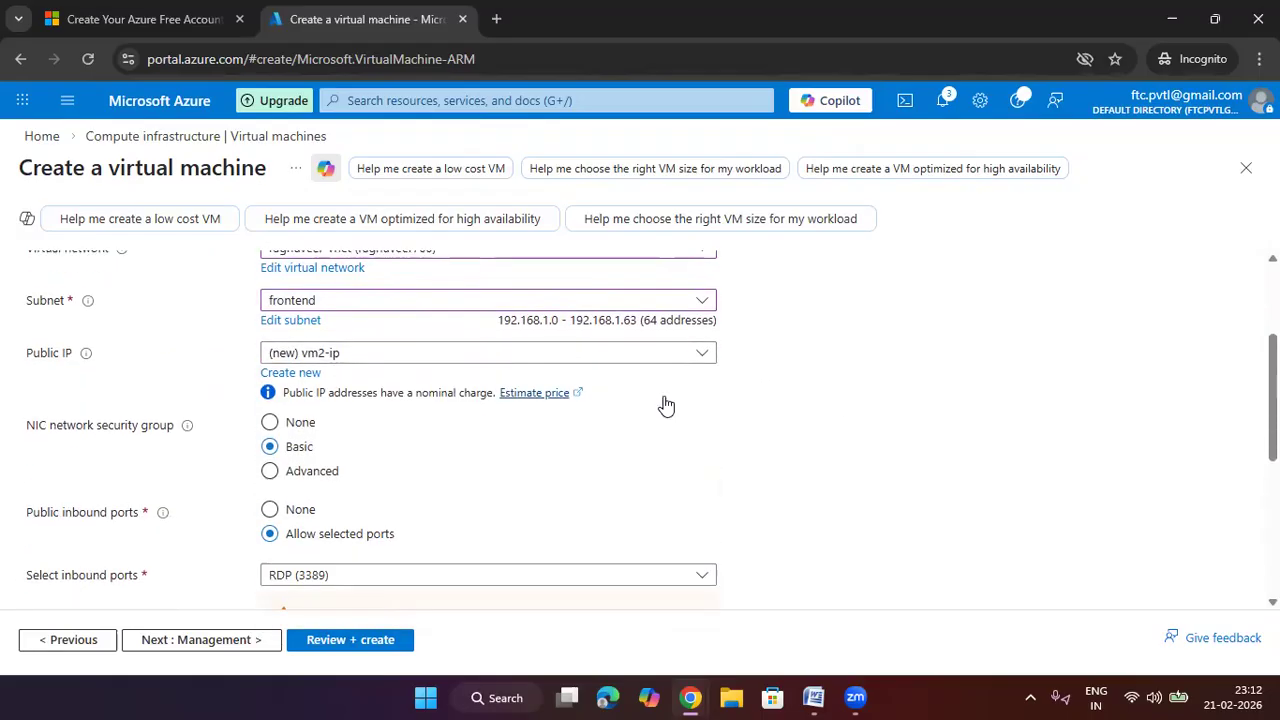
scroll(586, 360, "down", 3)
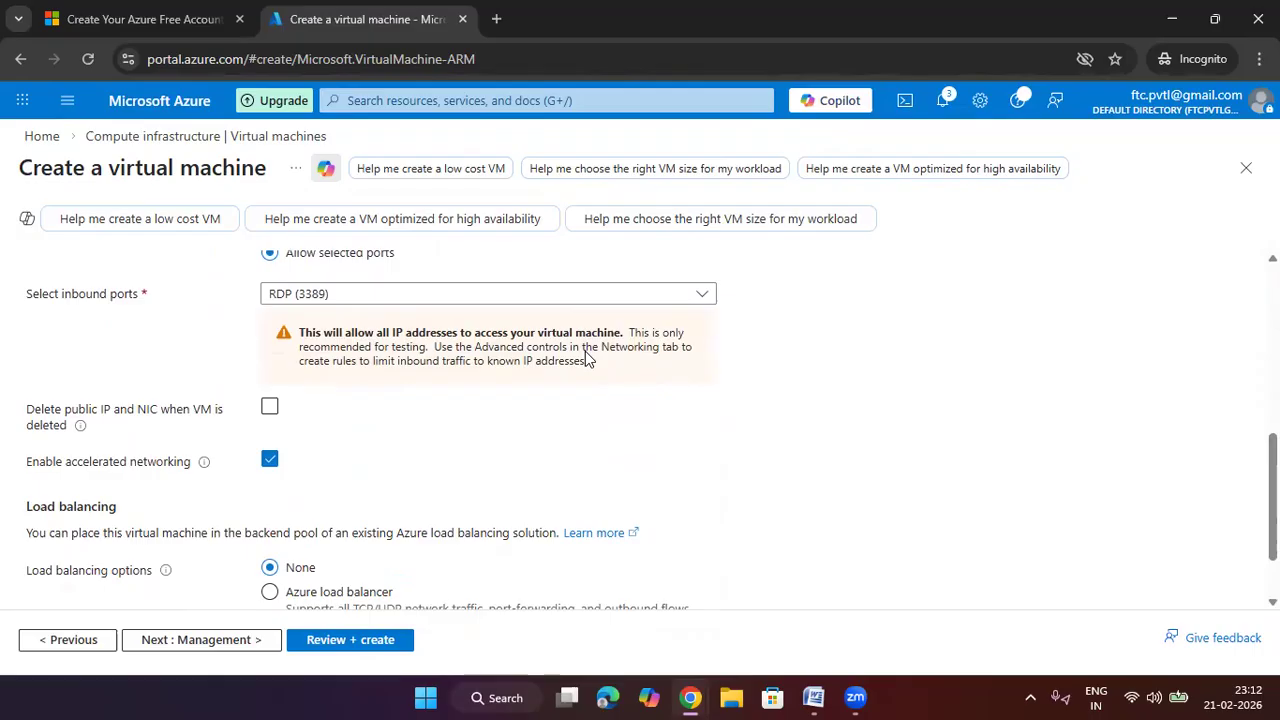
scroll(587, 358, "down", 1)
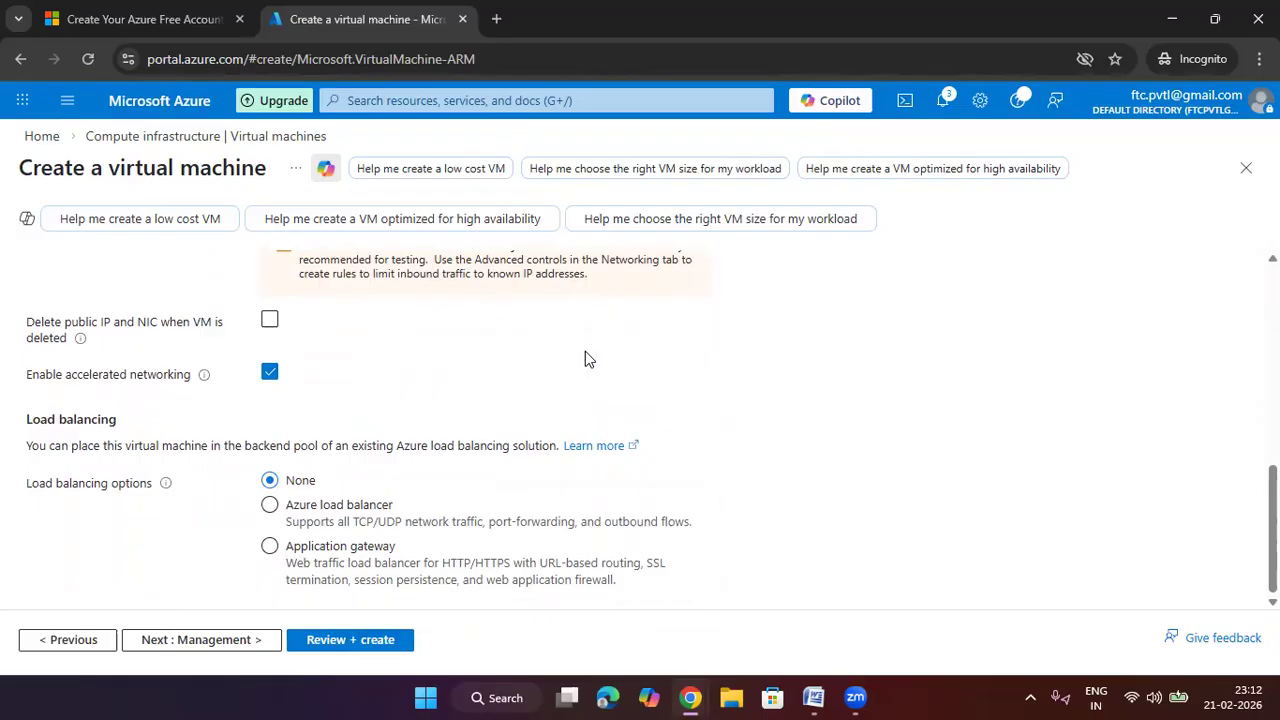
left_click(406, 640)
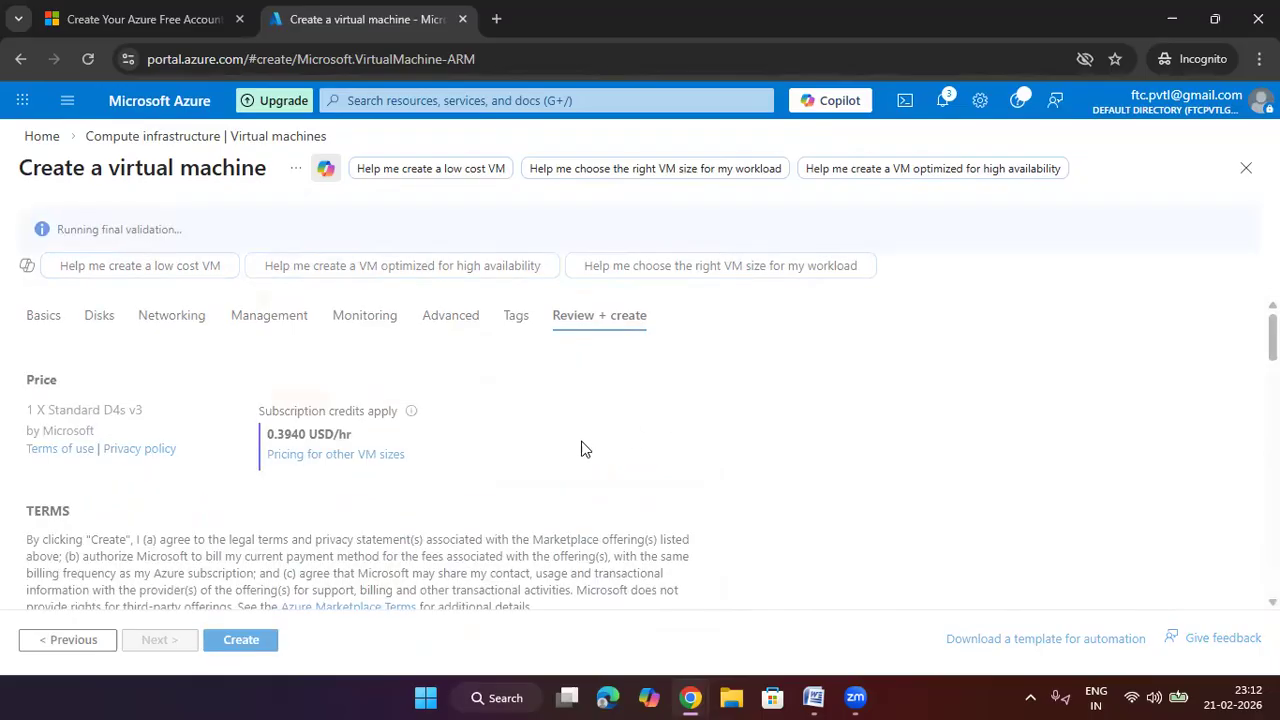
Scroll vm2's review summary and open the failed validation's QuotaExceeded error details
scroll(400, 520, "down", 2)
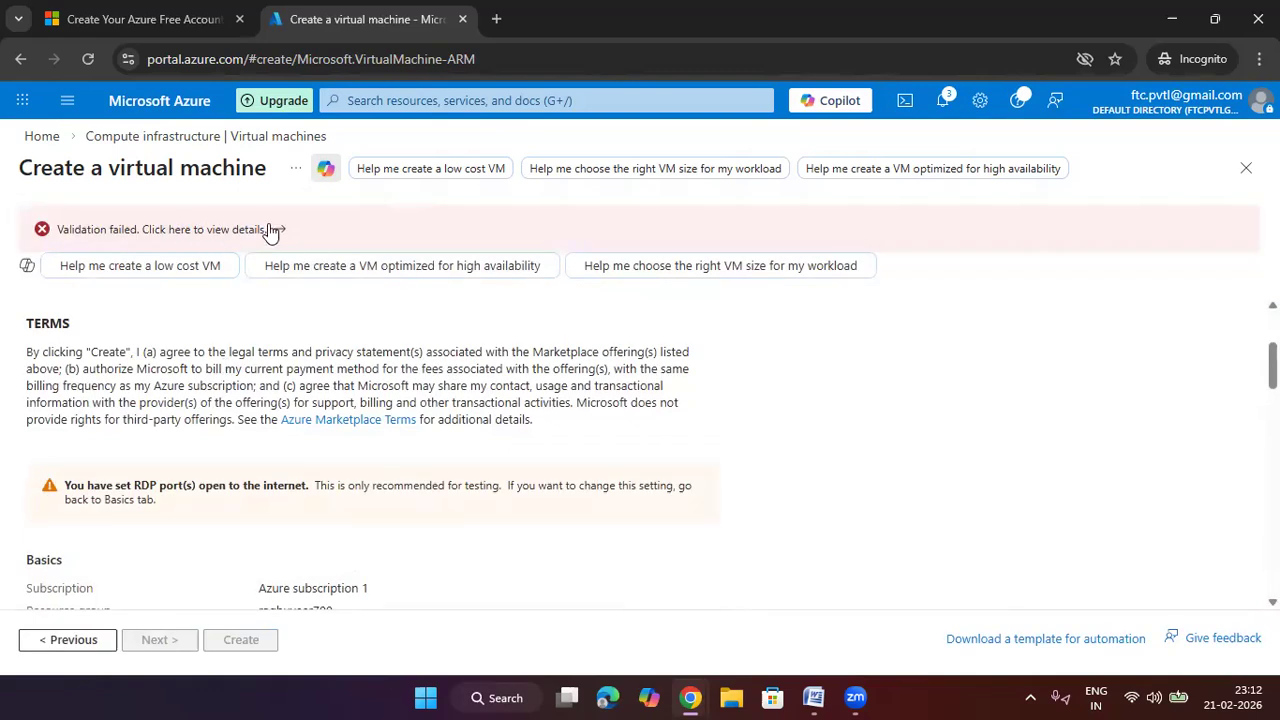
scroll(300, 467, "down", 3)
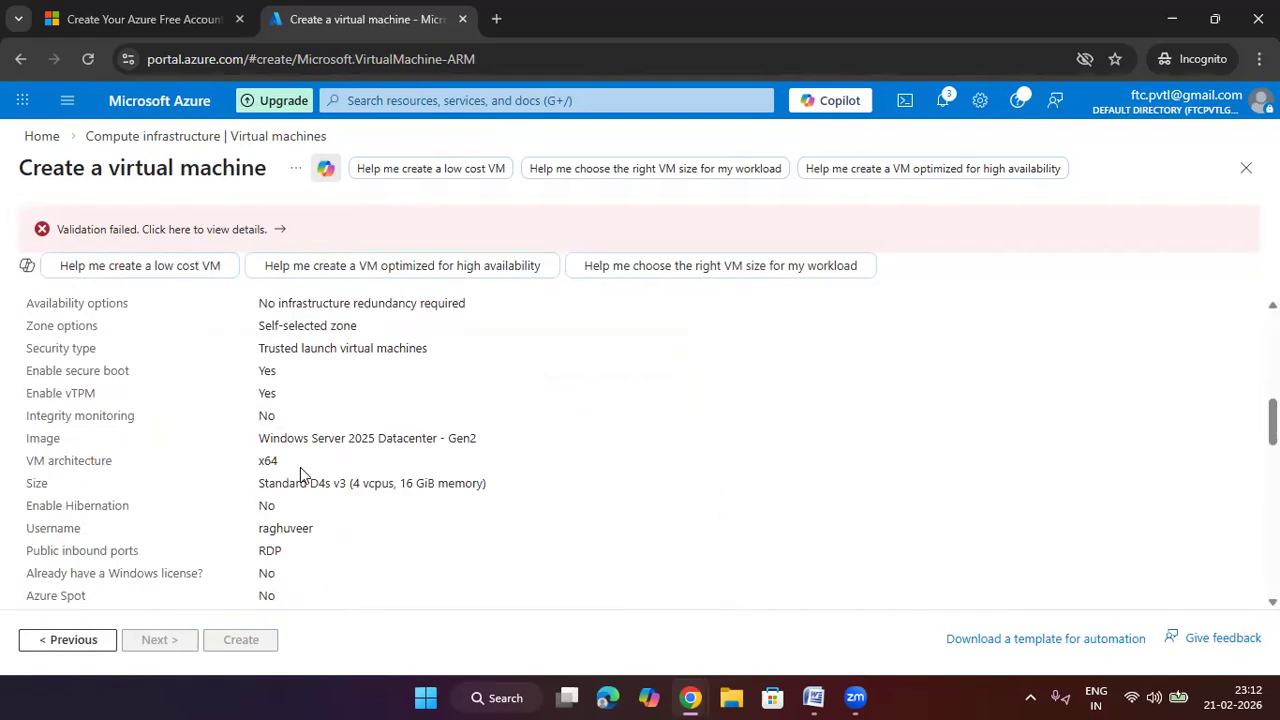
scroll(311, 380, "up", 2)
scroll(347, 409, "down", 2)
scroll(298, 479, "down", 2)
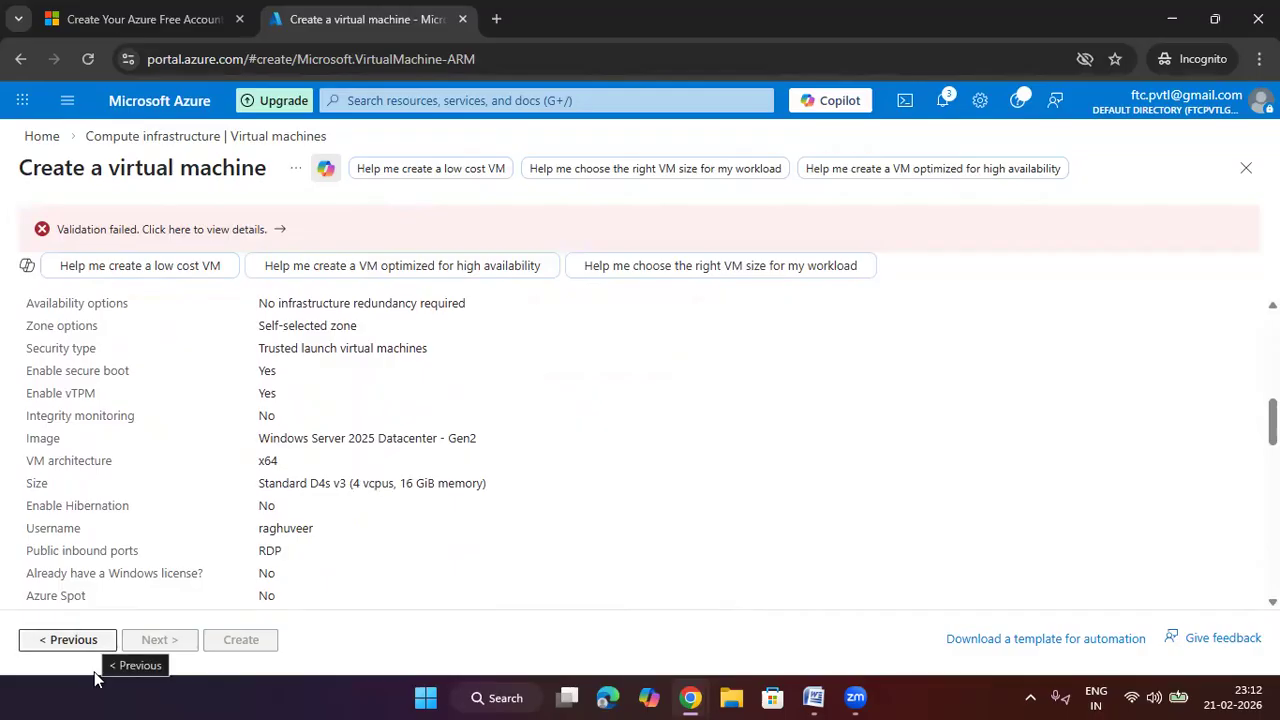
left_click(279, 231)
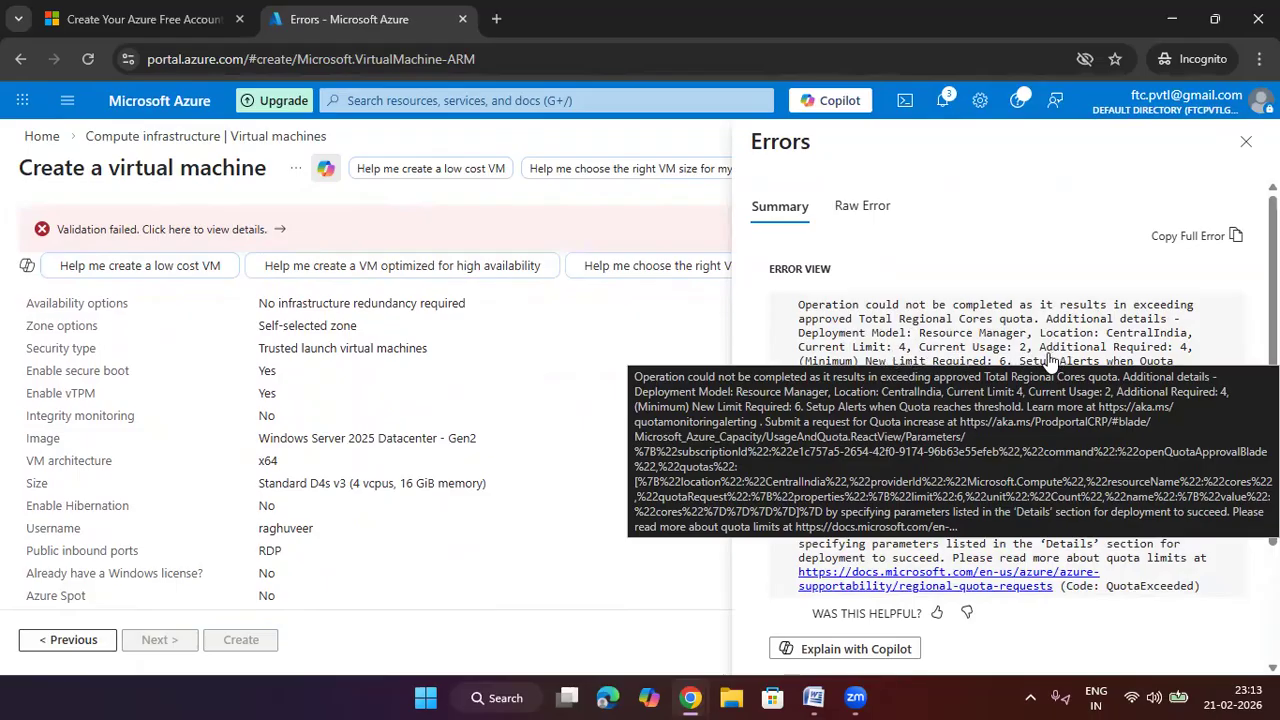
scroll(686, 352, "down", 3)
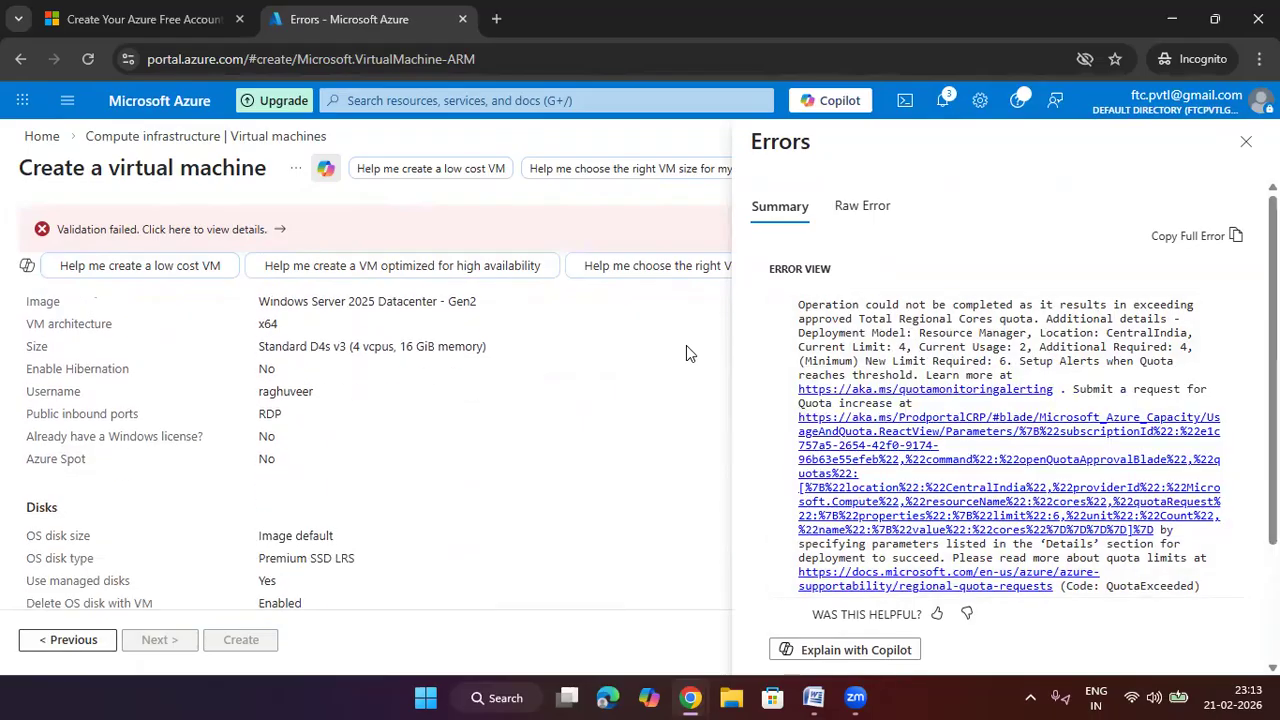
scroll(206, 574, "up", 10)
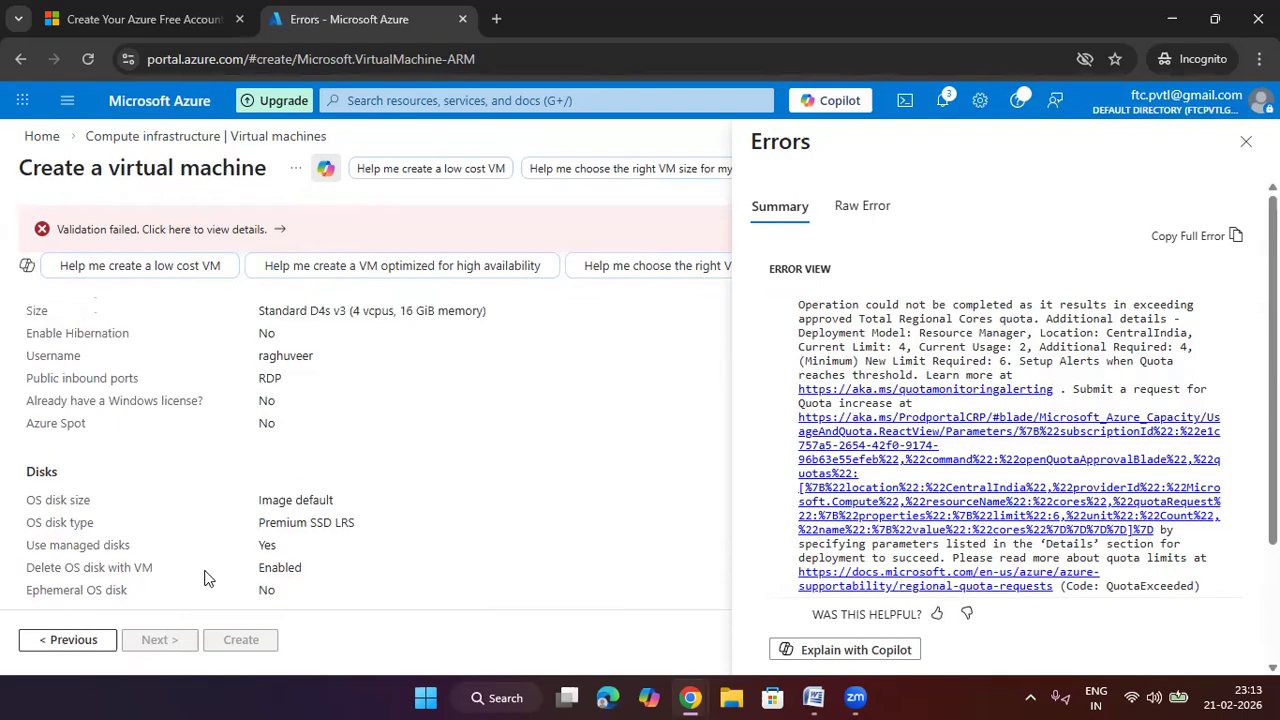
Step back five wizard pages from the failed review to the Networking tab
left_click(100, 645)
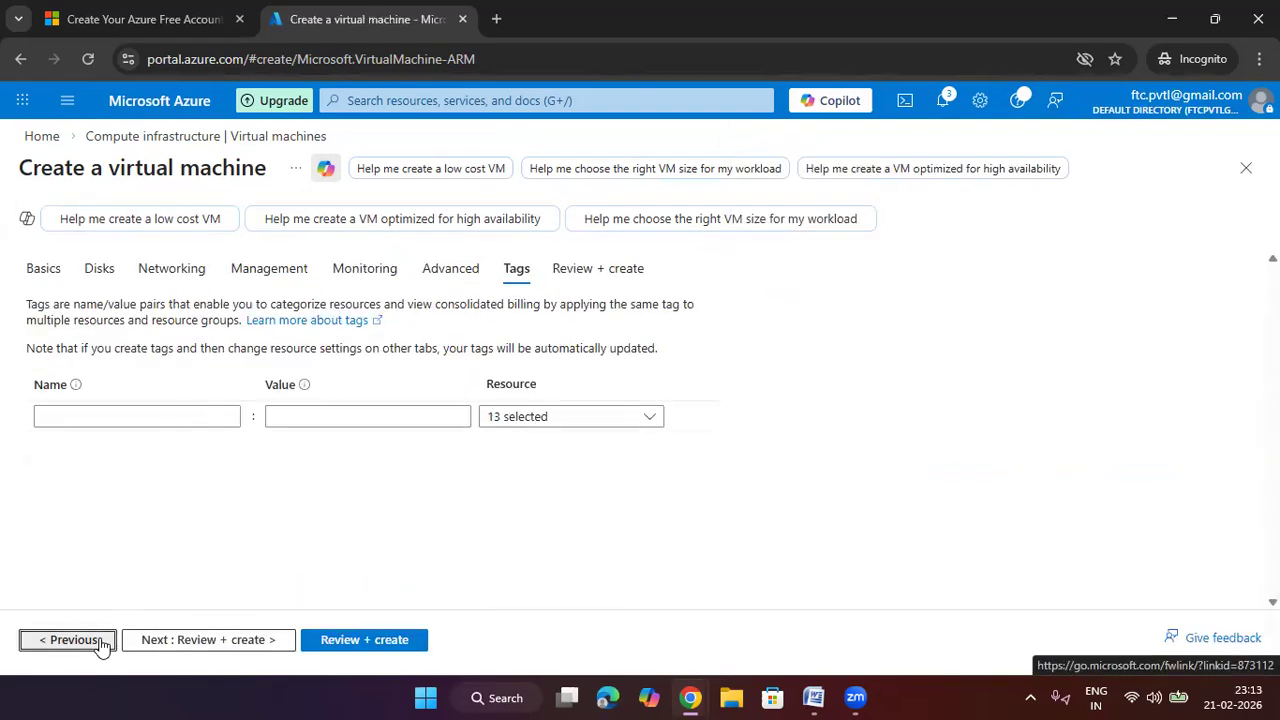
left_click(100, 645)
left_click(100, 645)
left_click(100, 645)
left_click(100, 645)
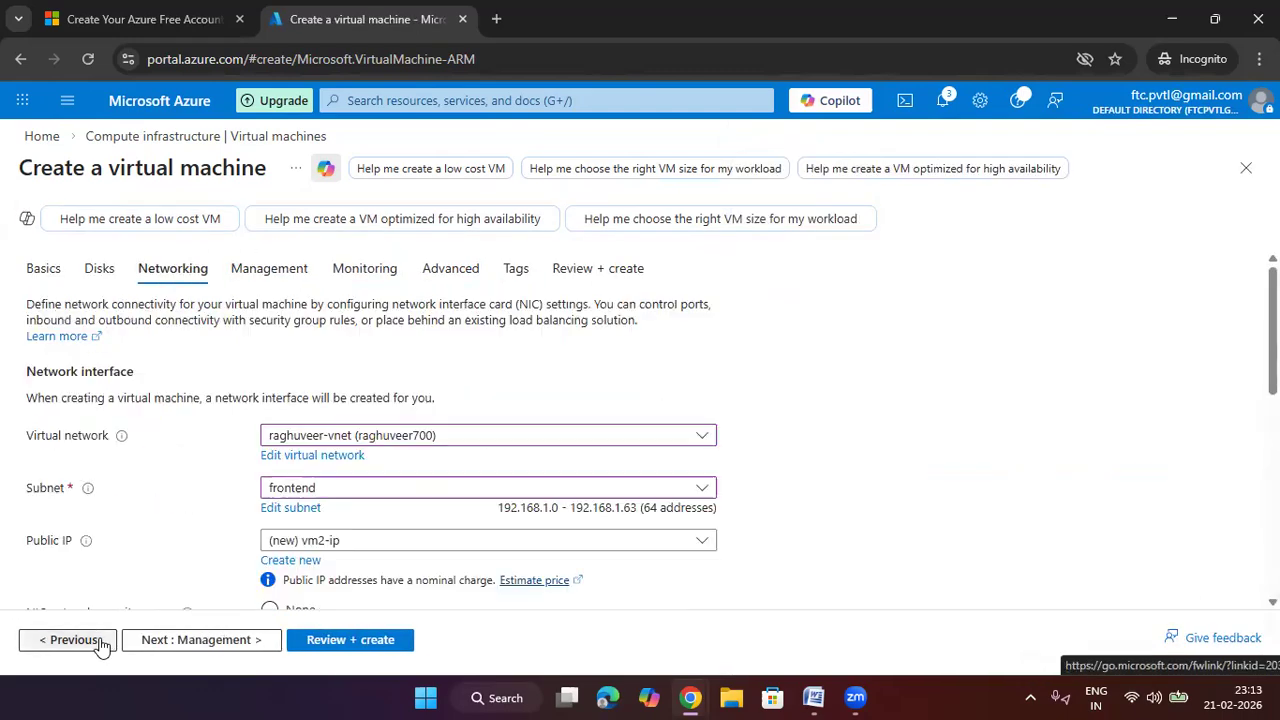
Check the networking settings still use the frontend subnet and new vm2-ip public IP
scroll(366, 562, "down", 4)
scroll(362, 545, "down", 1)
scroll(358, 527, "up", 3)
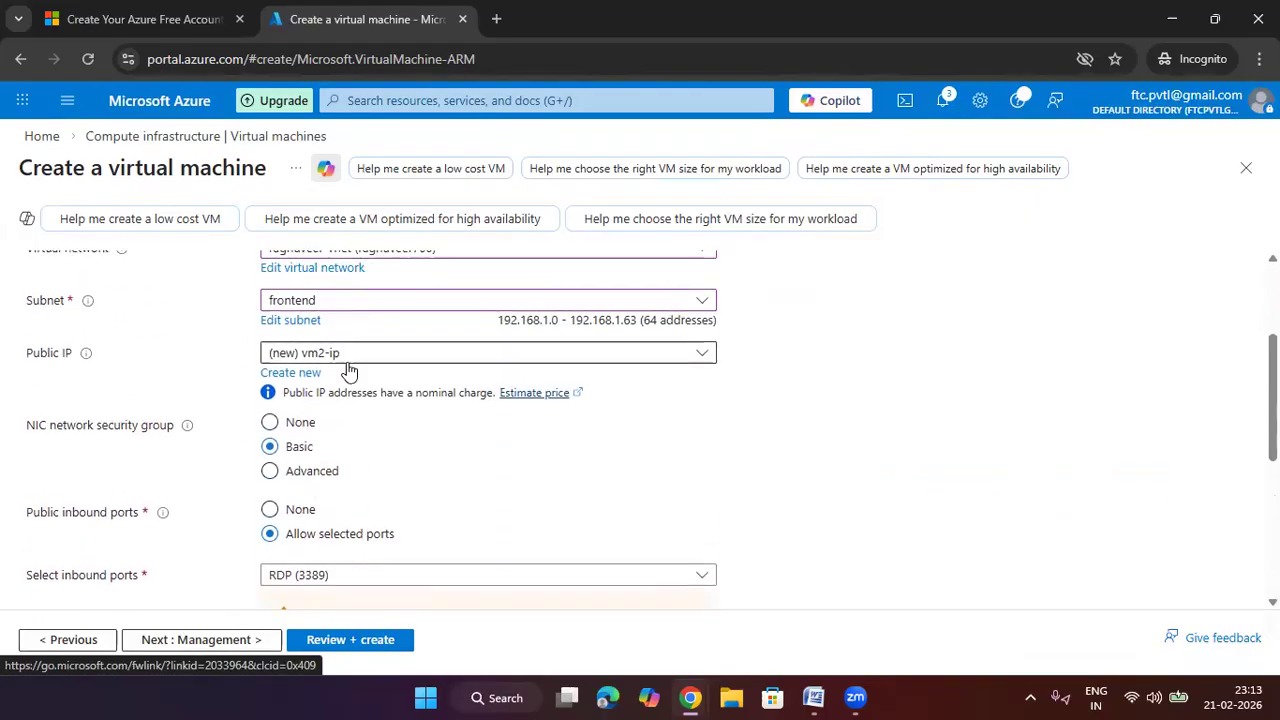
scroll(348, 368, "up", 1)
scroll(349, 403, "down", 2)
scroll(349, 405, "down", 3)
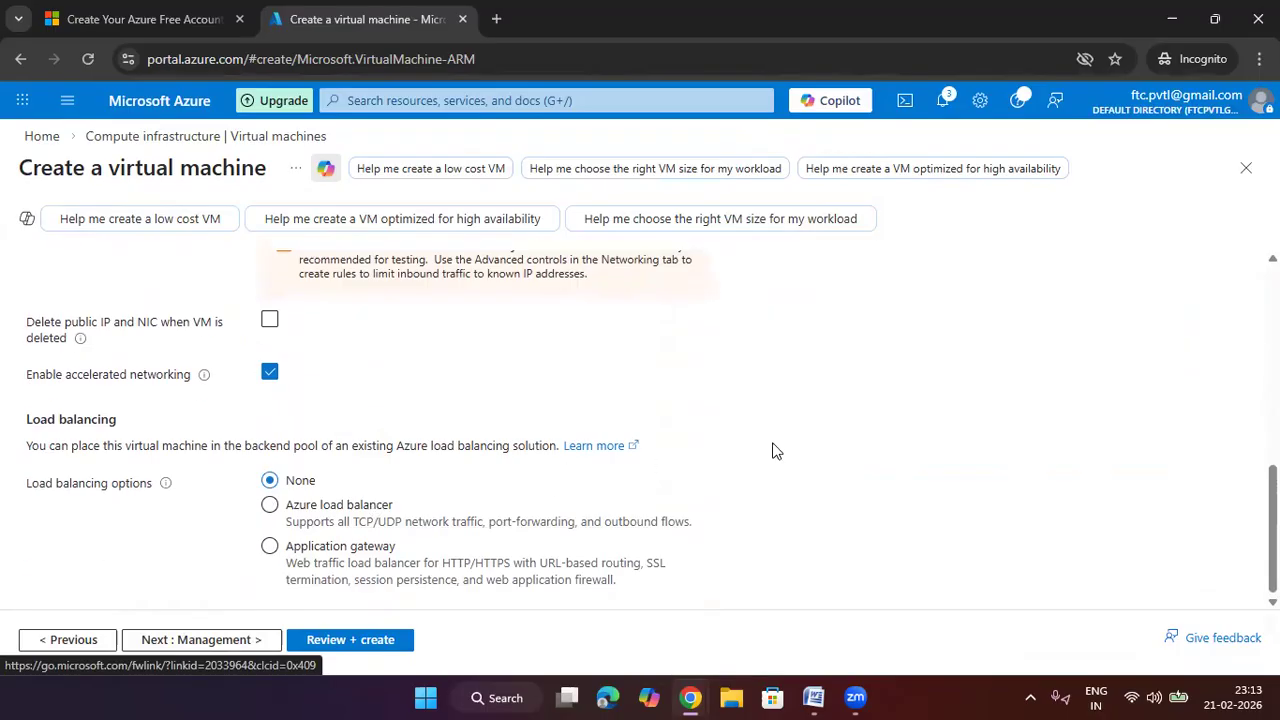
scroll(598, 468, "up", 5)
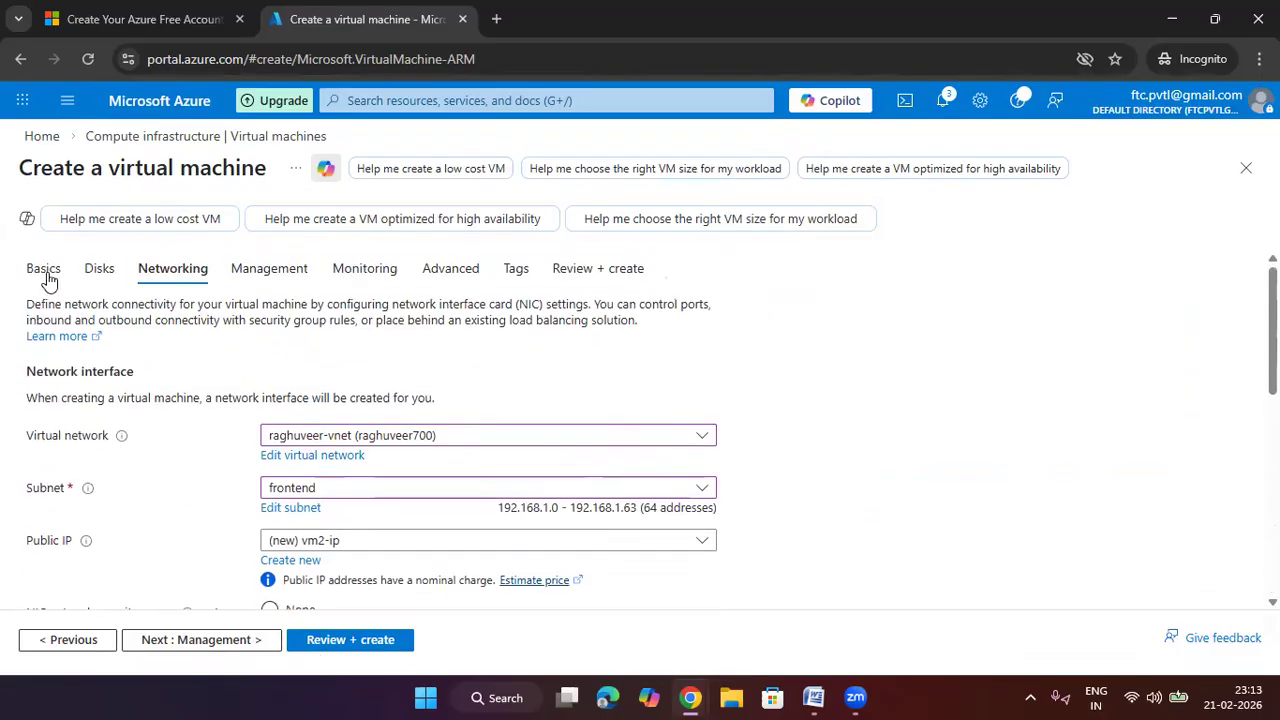
Return to vm2's Basics settings and locate the Size field
left_click(42, 268)
scroll(683, 499, "down", 3)
scroll(683, 499, "down", 1)
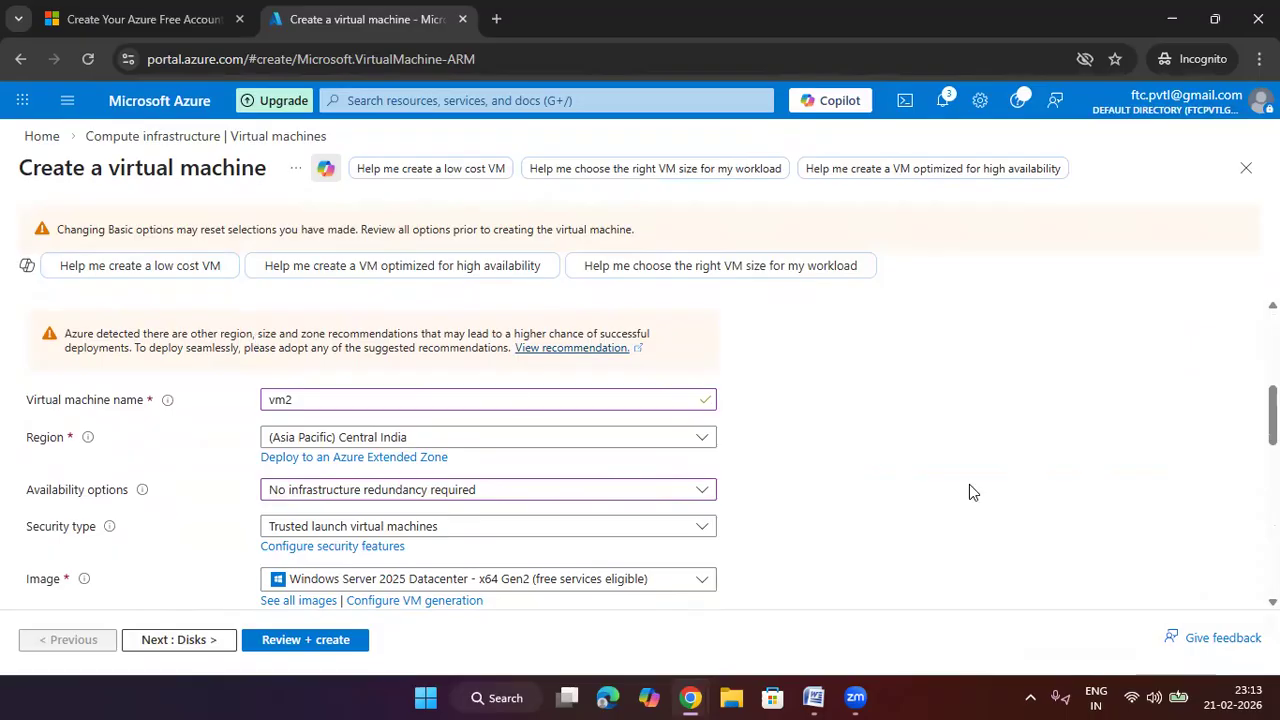
scroll(969, 490, "down", 2)
scroll(490, 391, "up", 1)
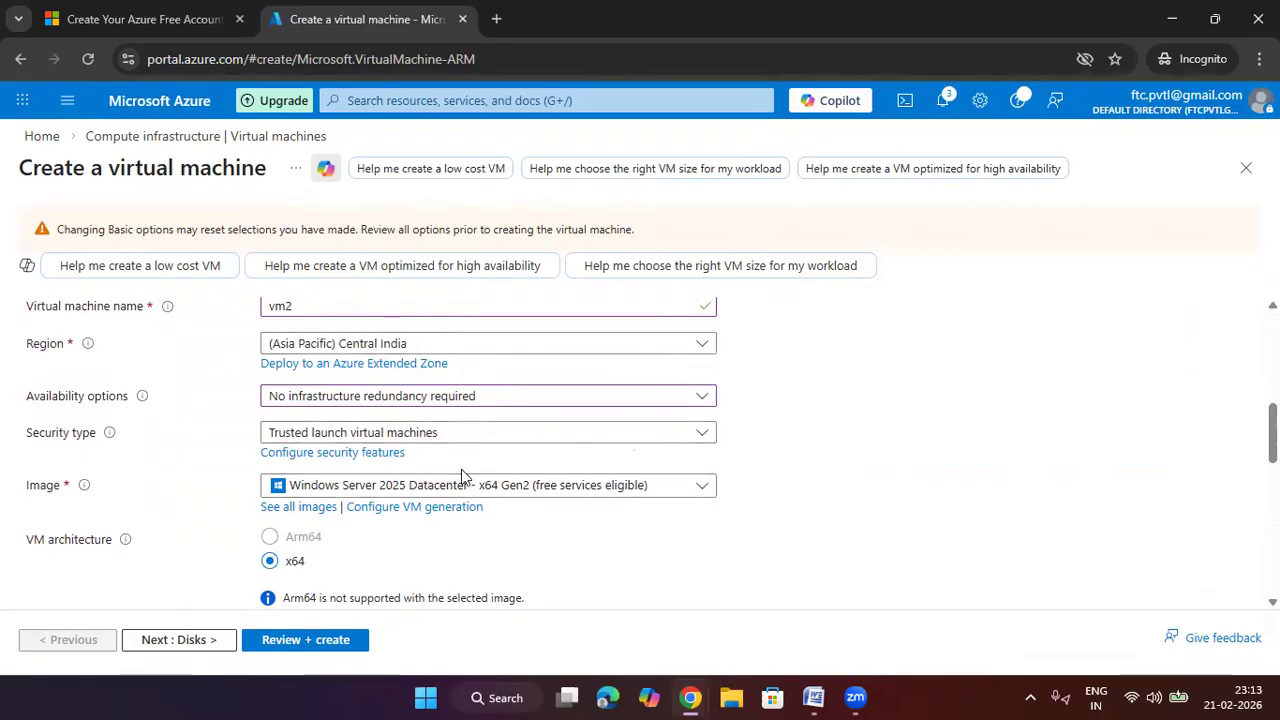
scroll(461, 472, "down", 1)
scroll(457, 406, "down", 1)
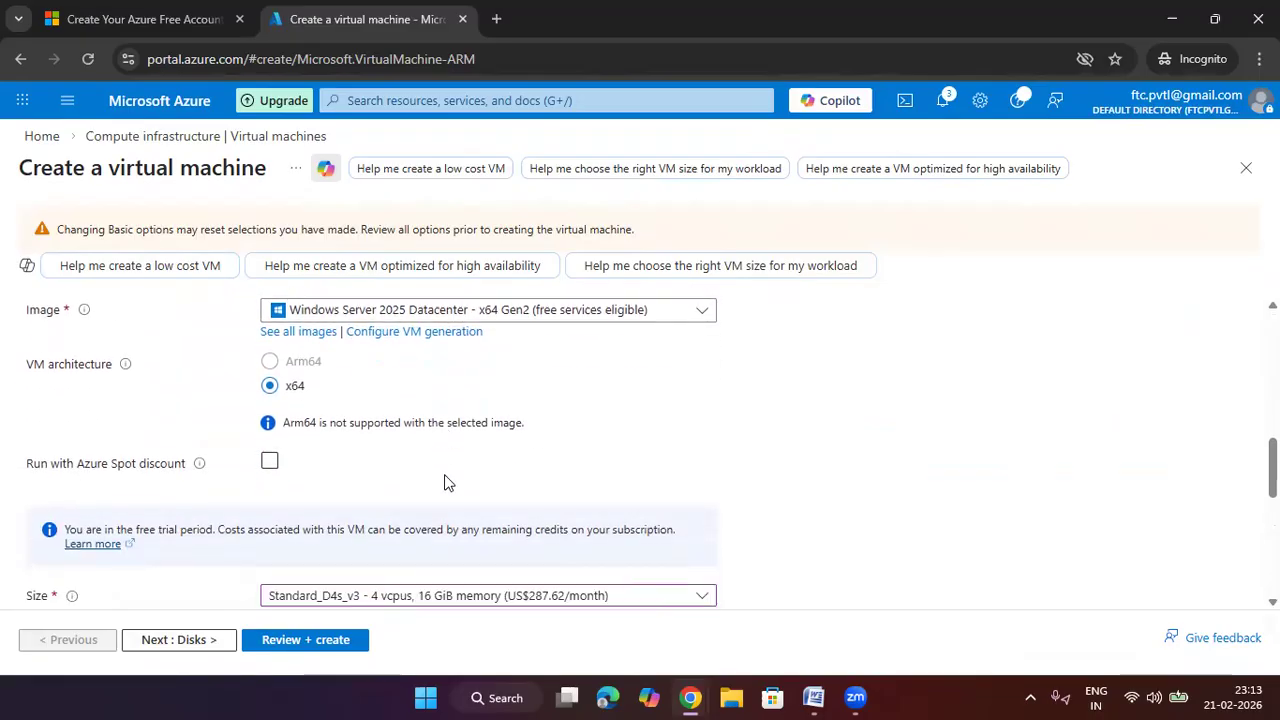
scroll(447, 483, "down", 1)
Change vm2's size to Standard_E2s_v3, pass validation, and submit it for creation
left_click(429, 585)
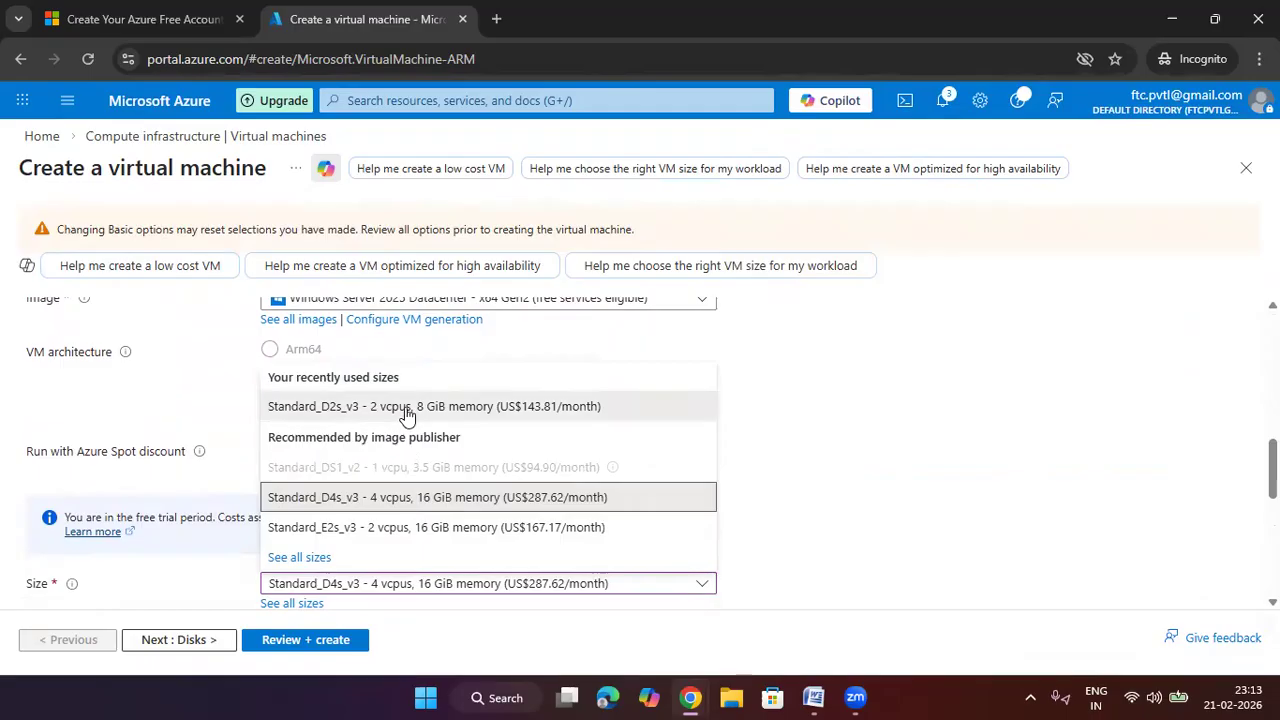
left_click(407, 406)
left_click(552, 498)
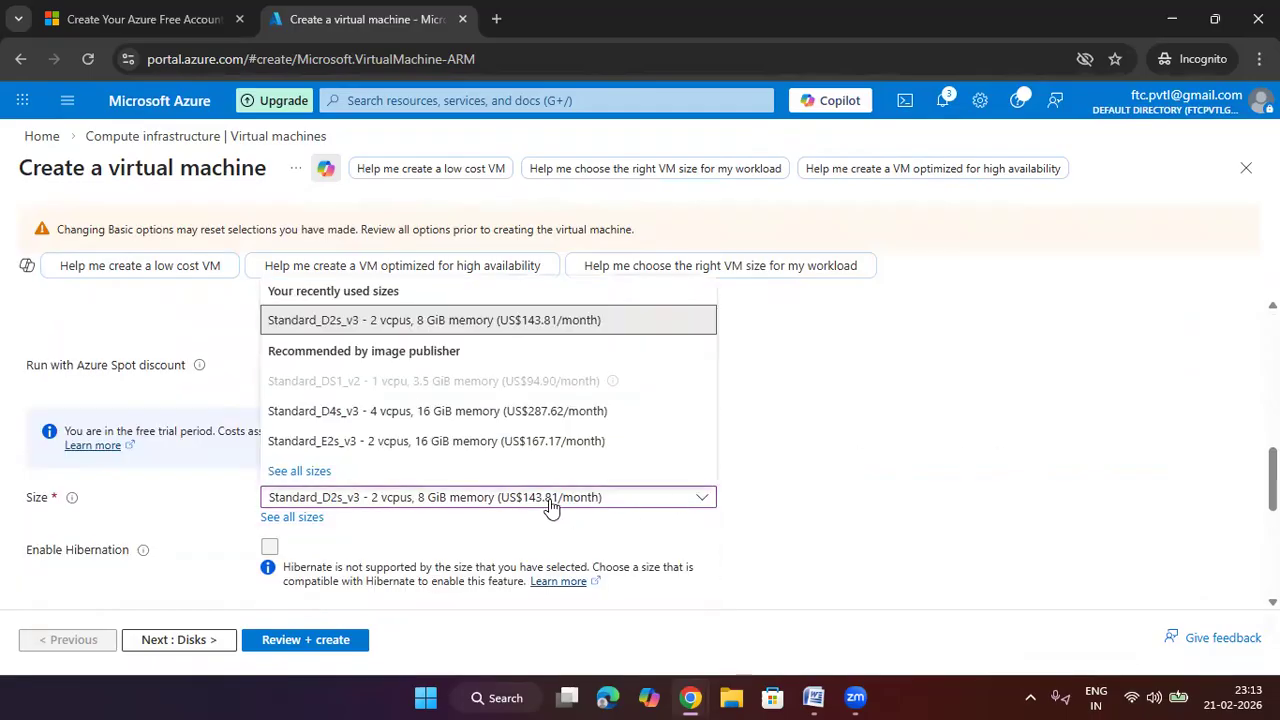
left_click(462, 448)
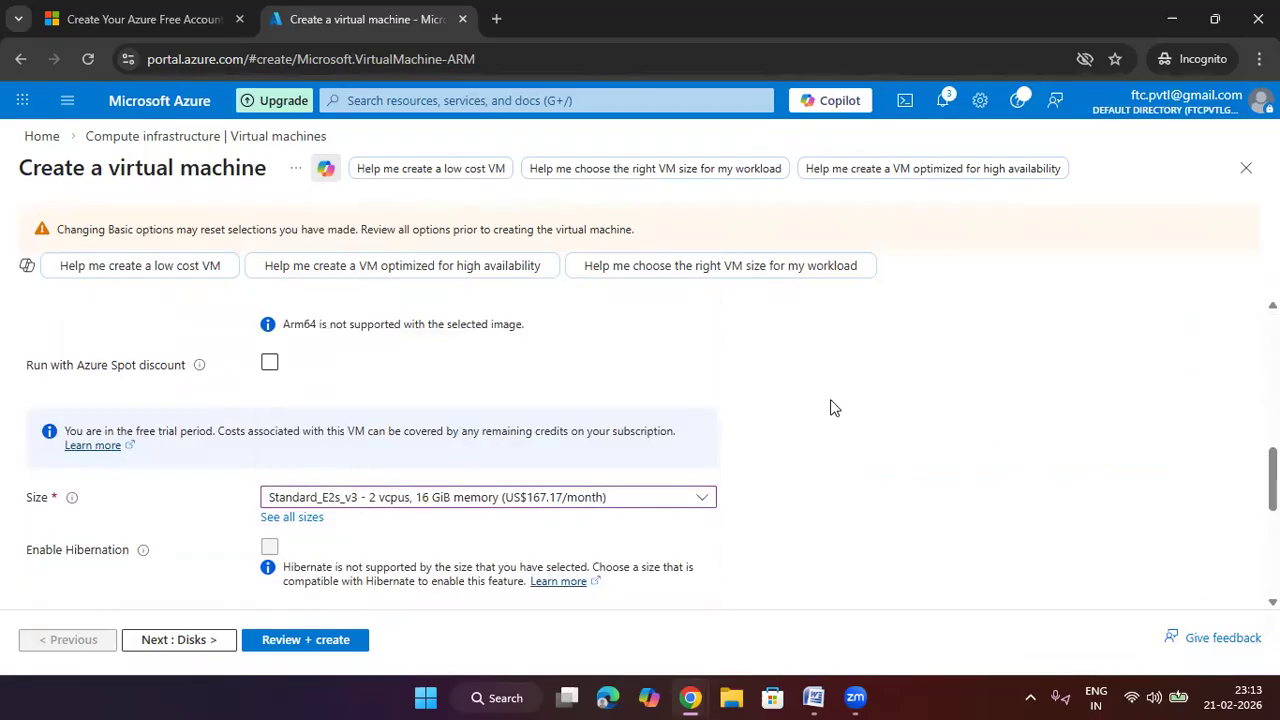
left_click(283, 641)
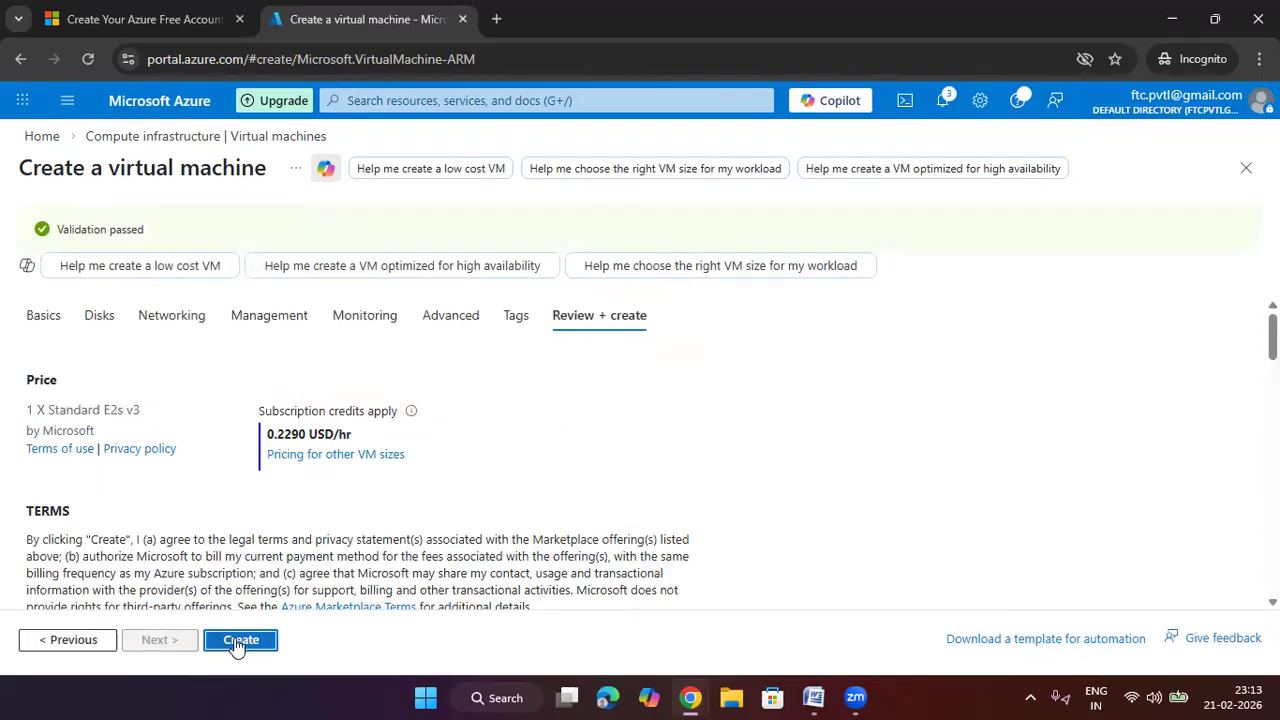
left_click(236, 640)
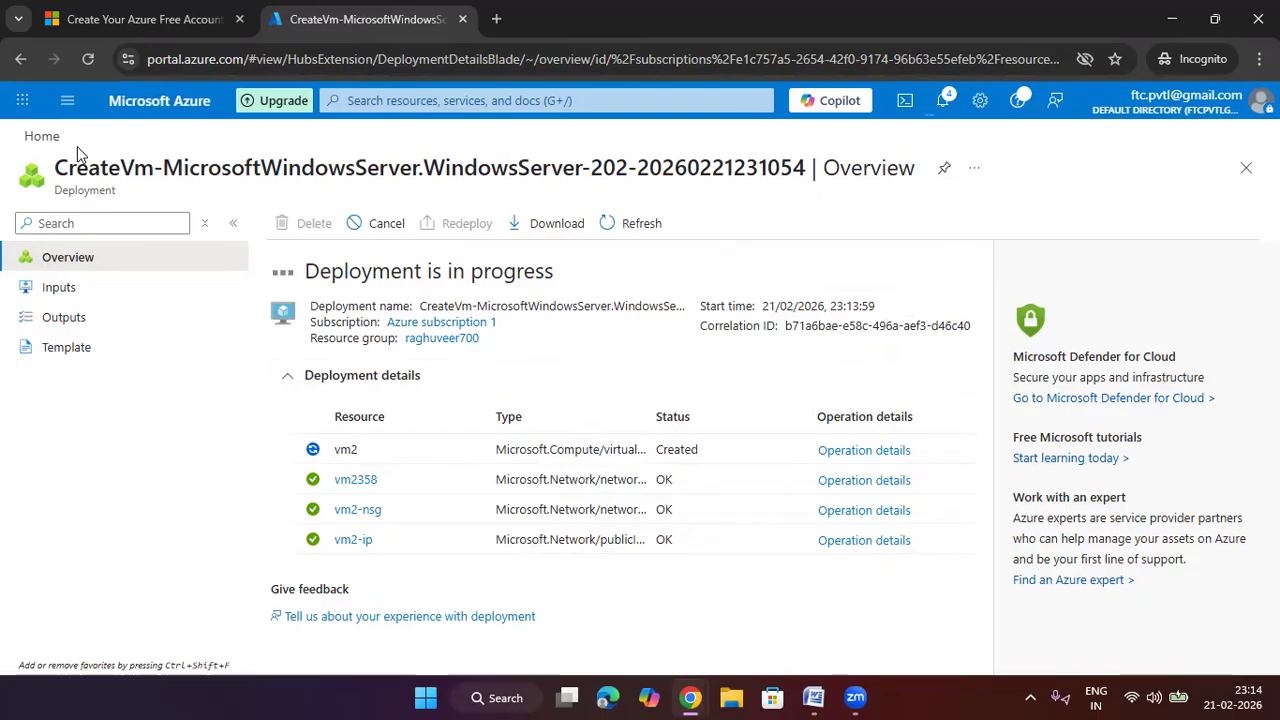
Refresh the Virtual machines list showing vm1 running and vm2 creating, then open vm1
left_click(44, 137)
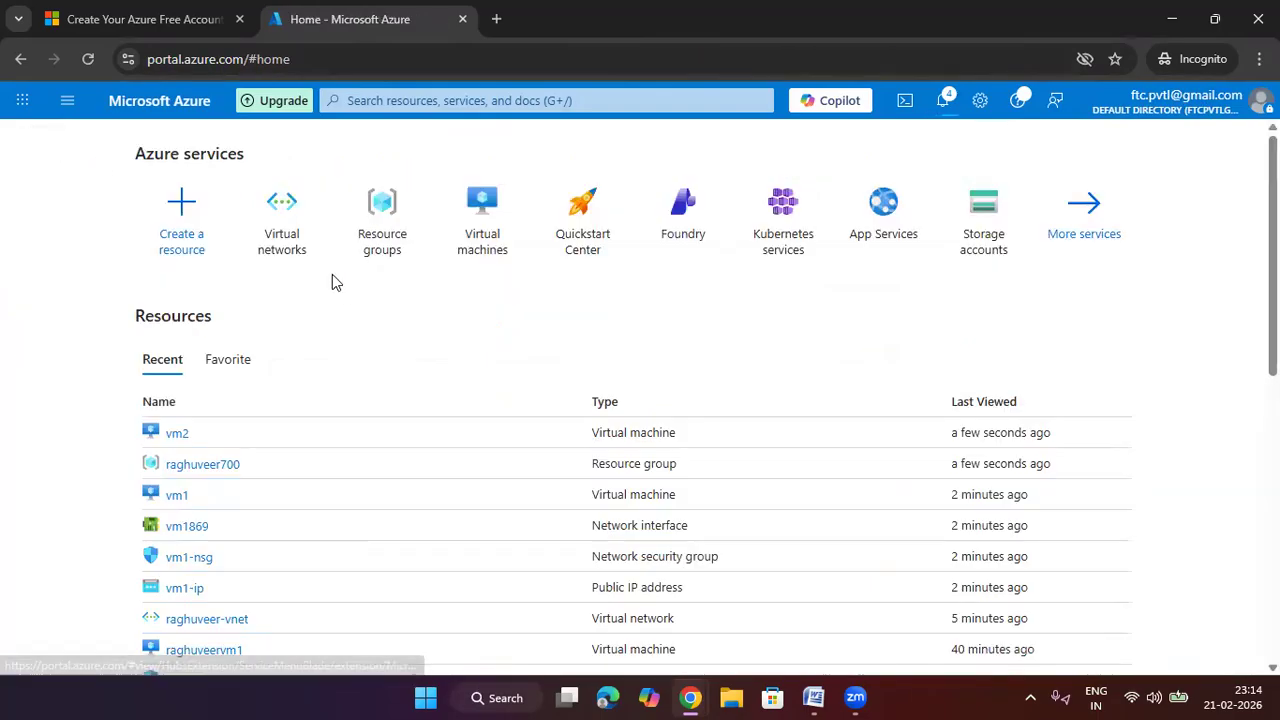
left_click(476, 243)
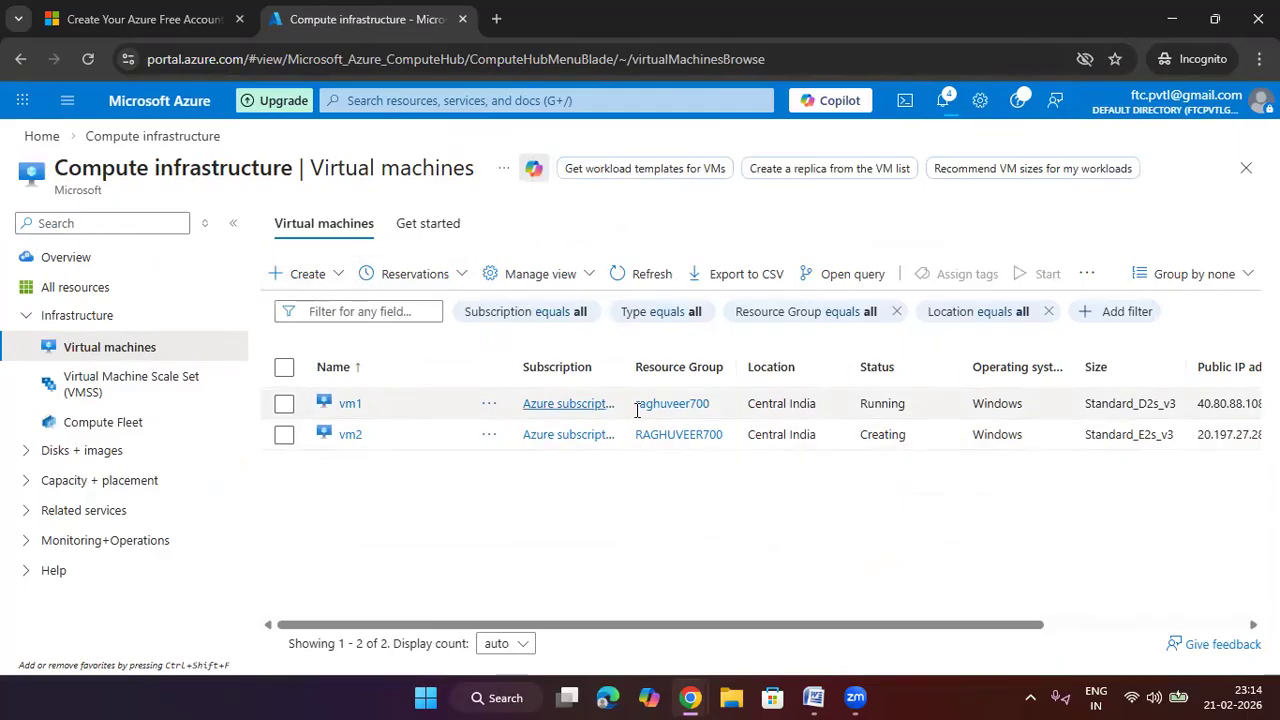
left_click(640, 275)
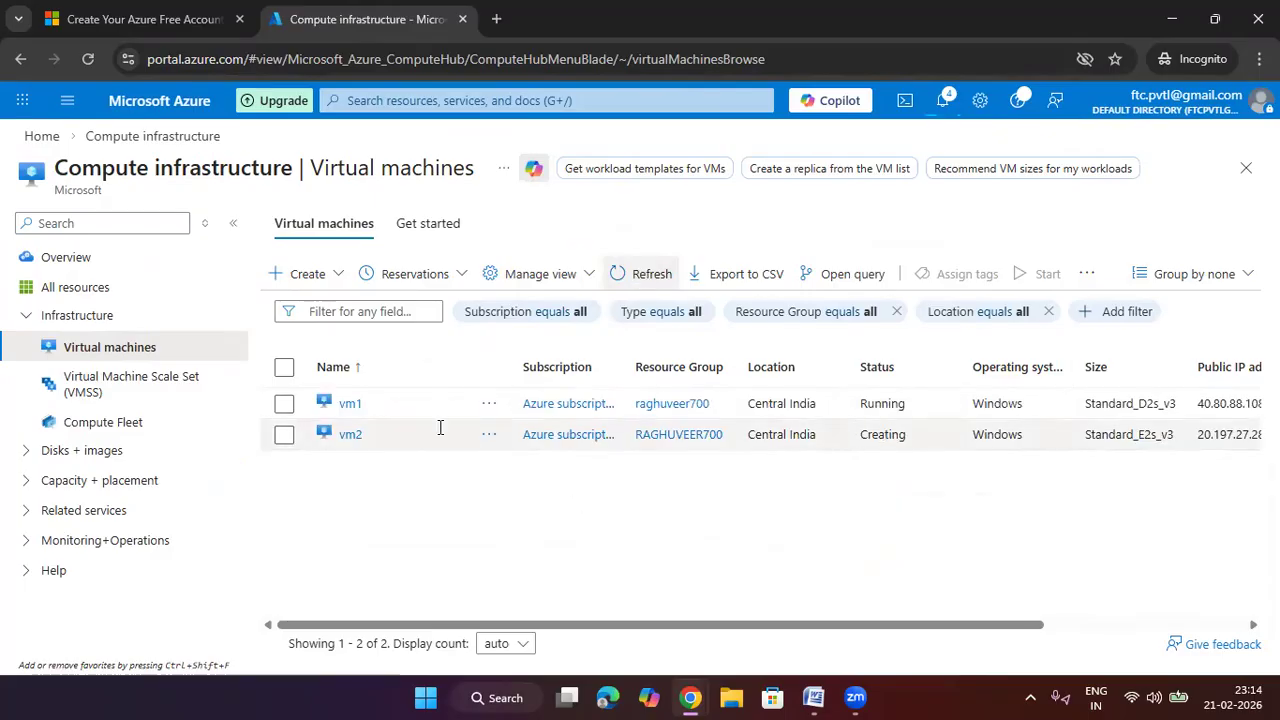
left_click(355, 408)
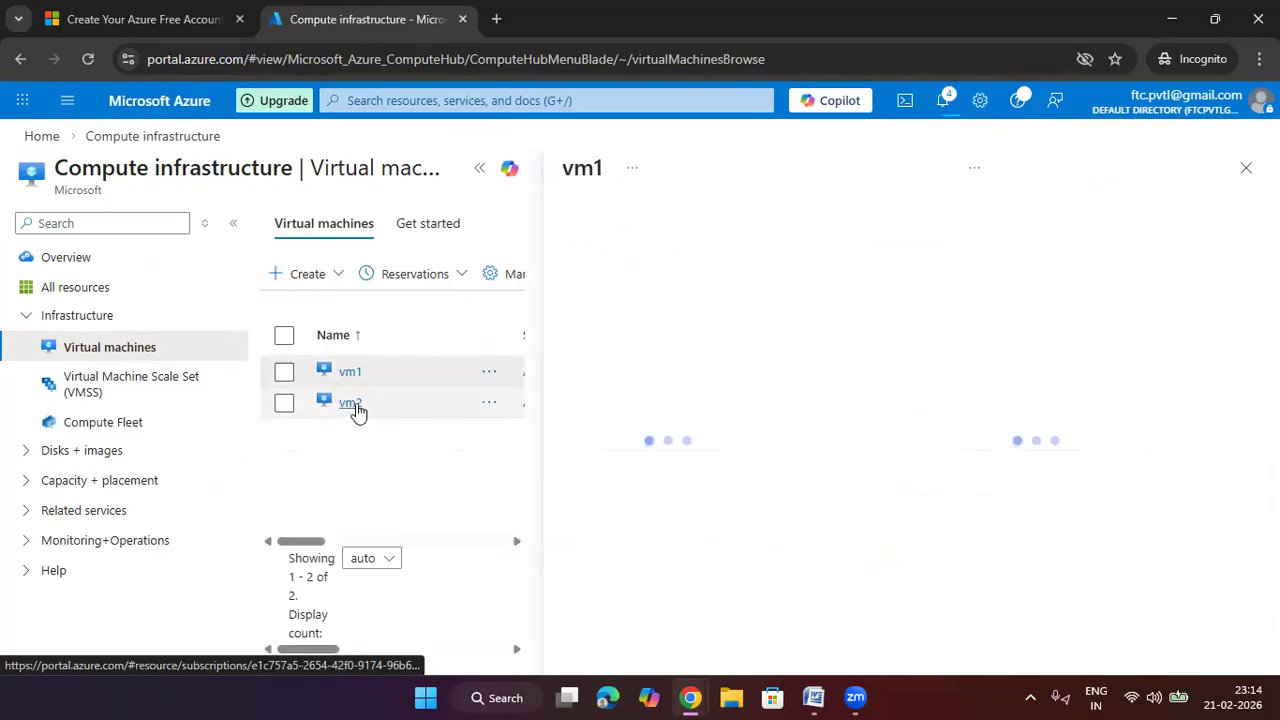
Open vm1's Connect page and download its RDP file
left_click(338, 265)
left_click(334, 289)
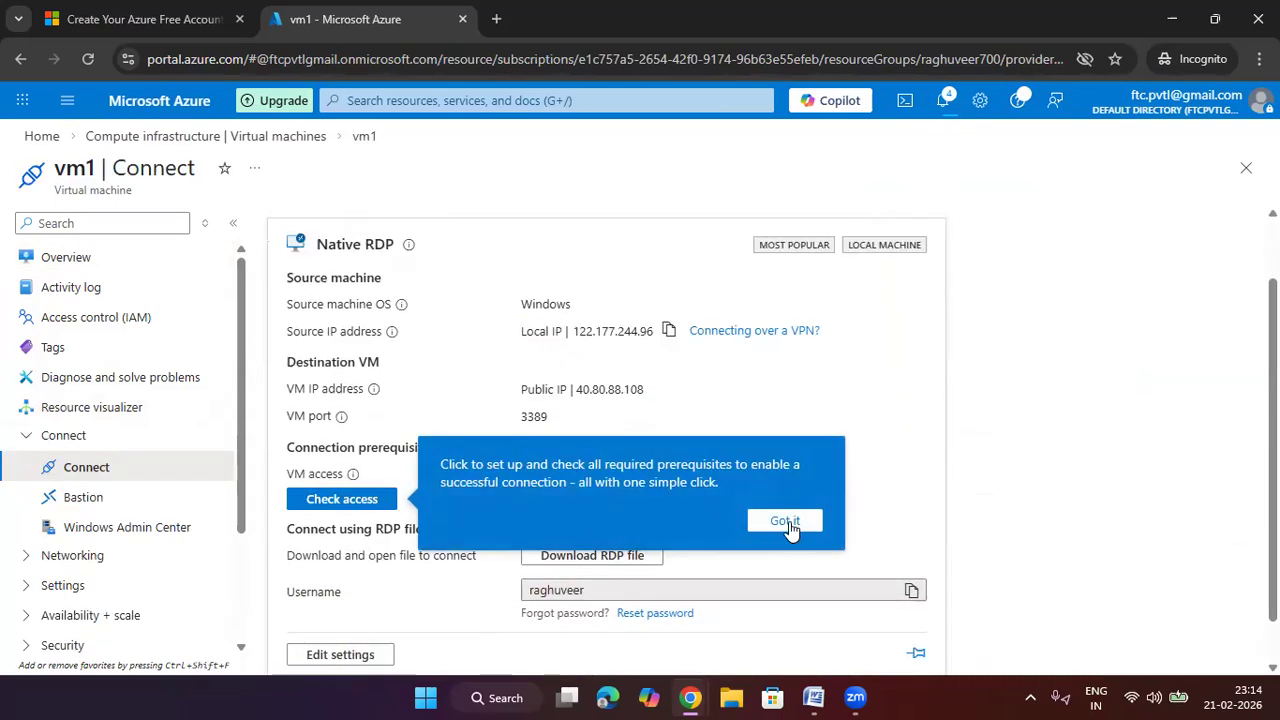
left_click(786, 523)
left_click(630, 555)
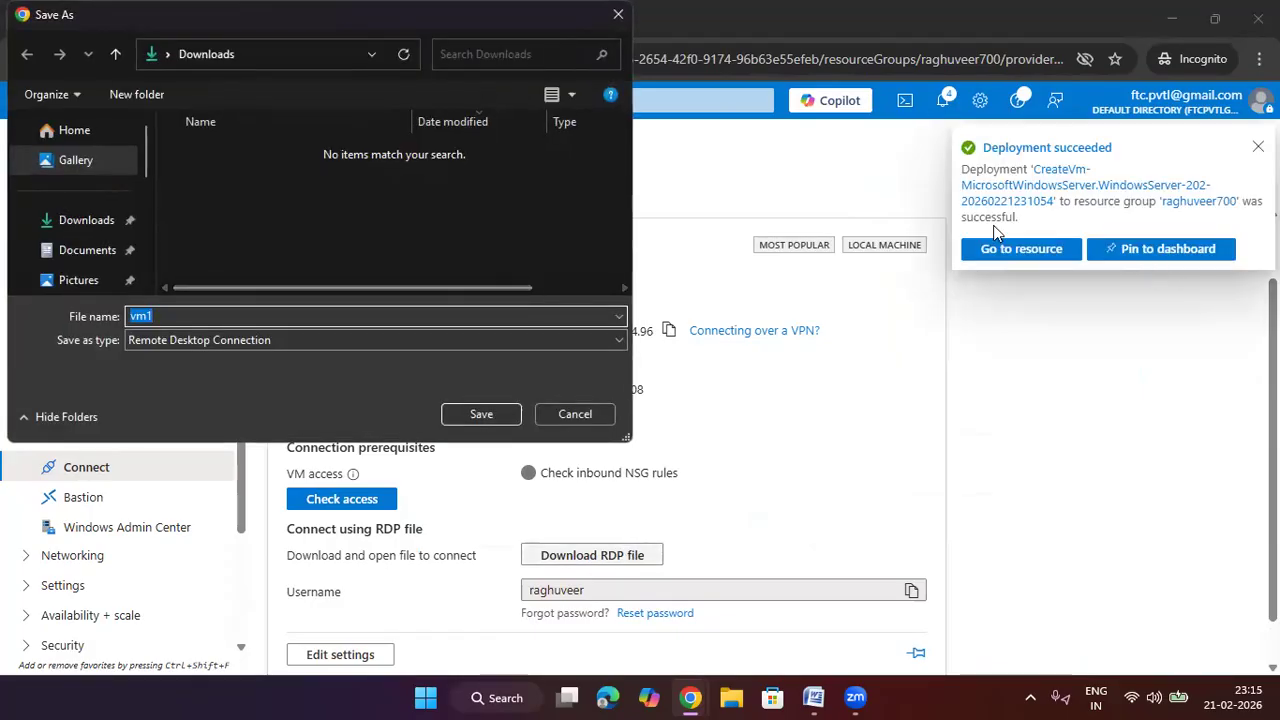
Save vm1.rdp to the Downloads folder and open it from recent downloads
left_click(94, 216)
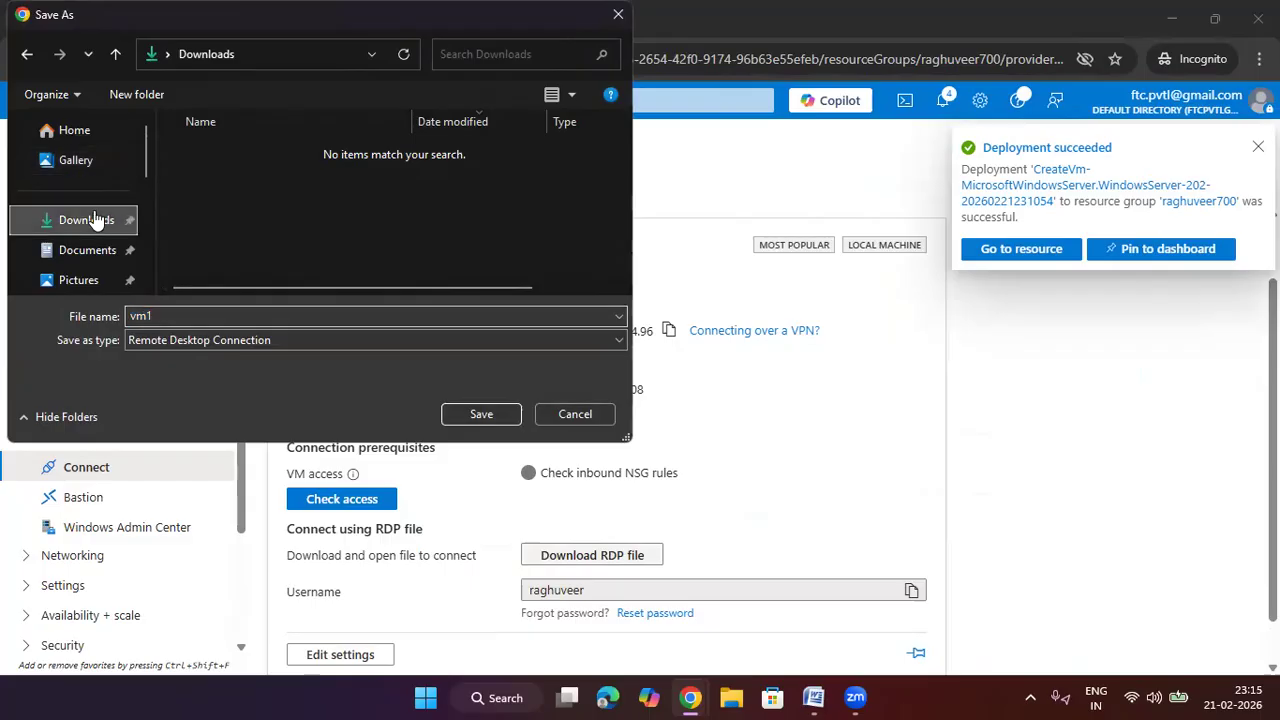
left_click(481, 414)
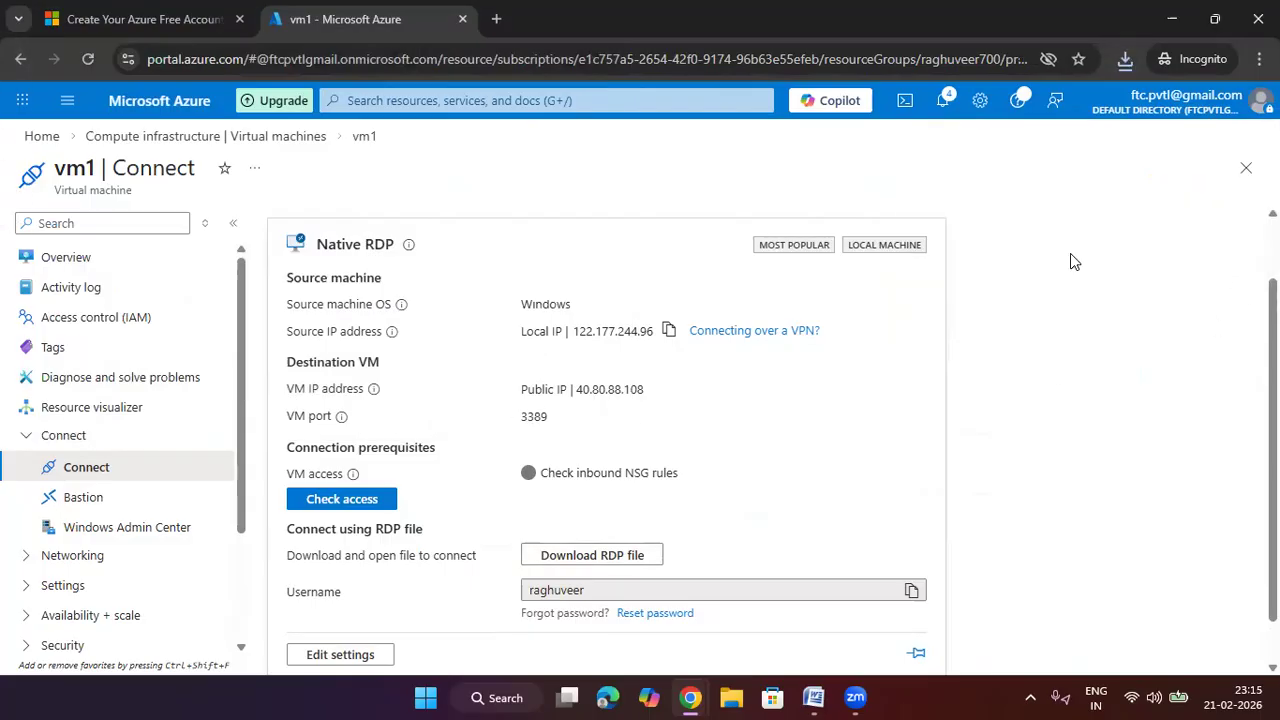
left_click(1125, 59)
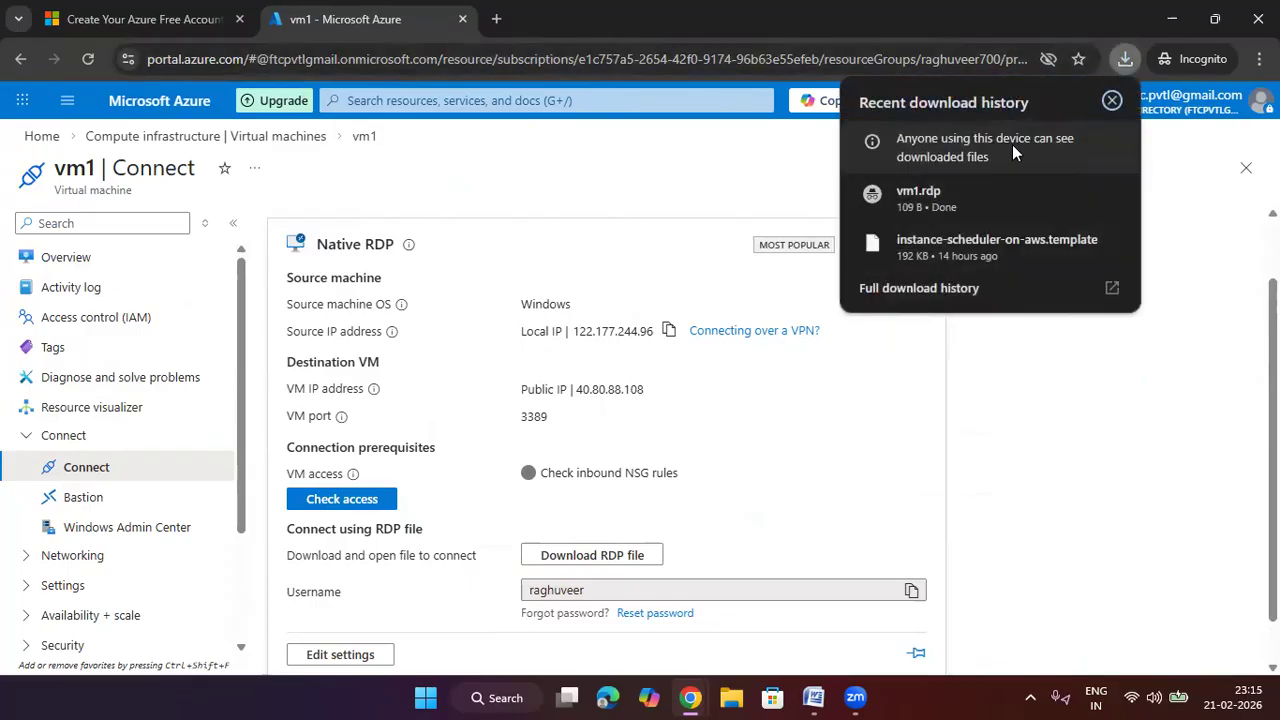
left_click(954, 199)
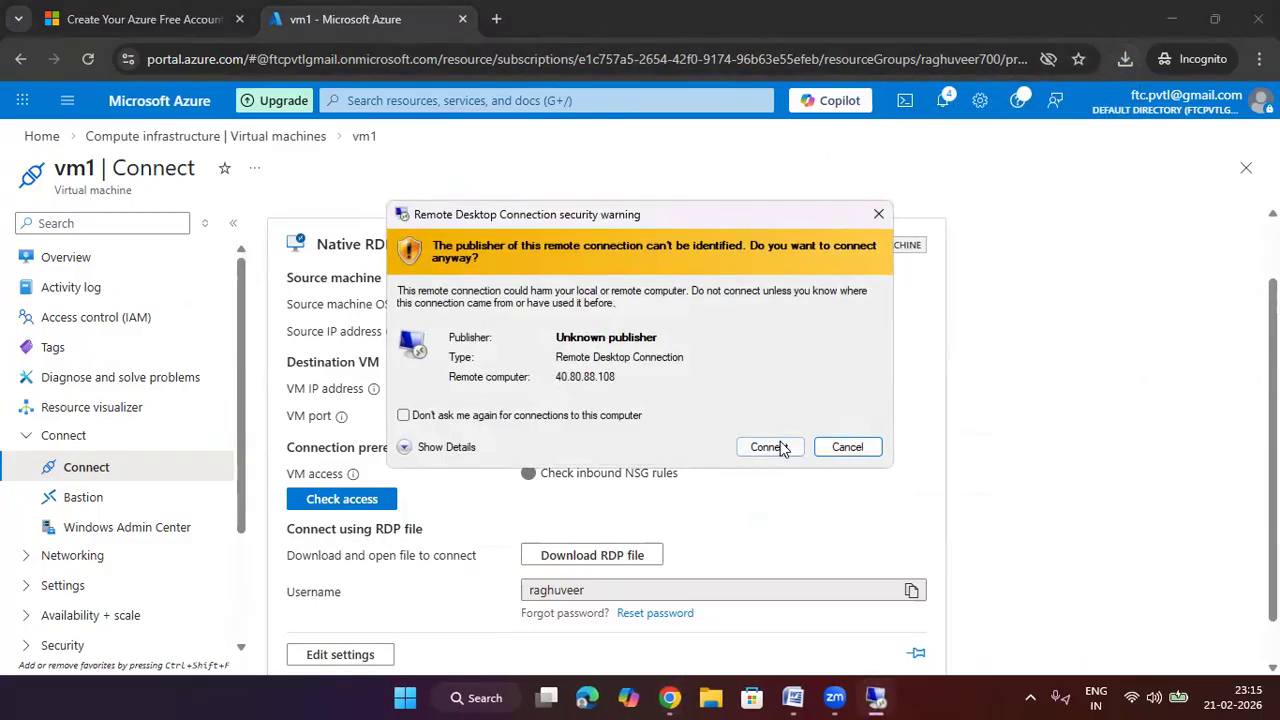
Accept the publisher warning, enter the admin password, and accept the certificate to connect to 40.80.88.108
left_click(769, 447)
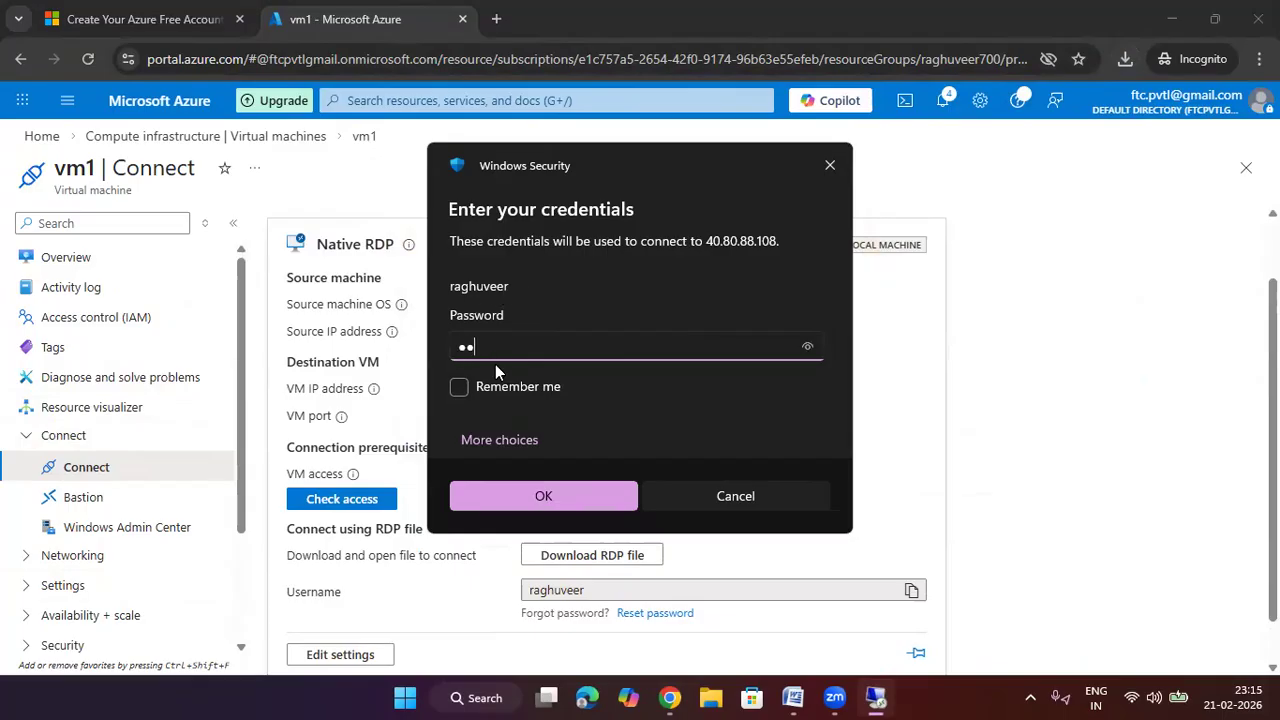
type("*******")
left_click(533, 497)
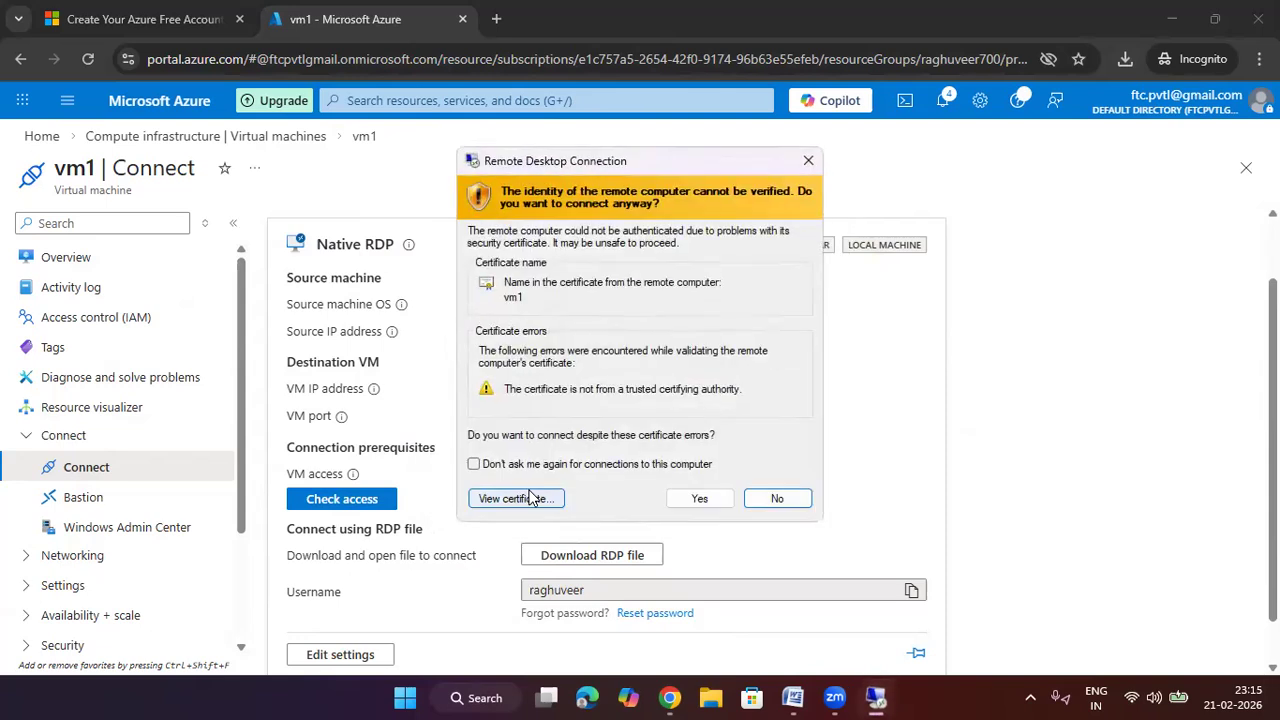
left_click(670, 498)
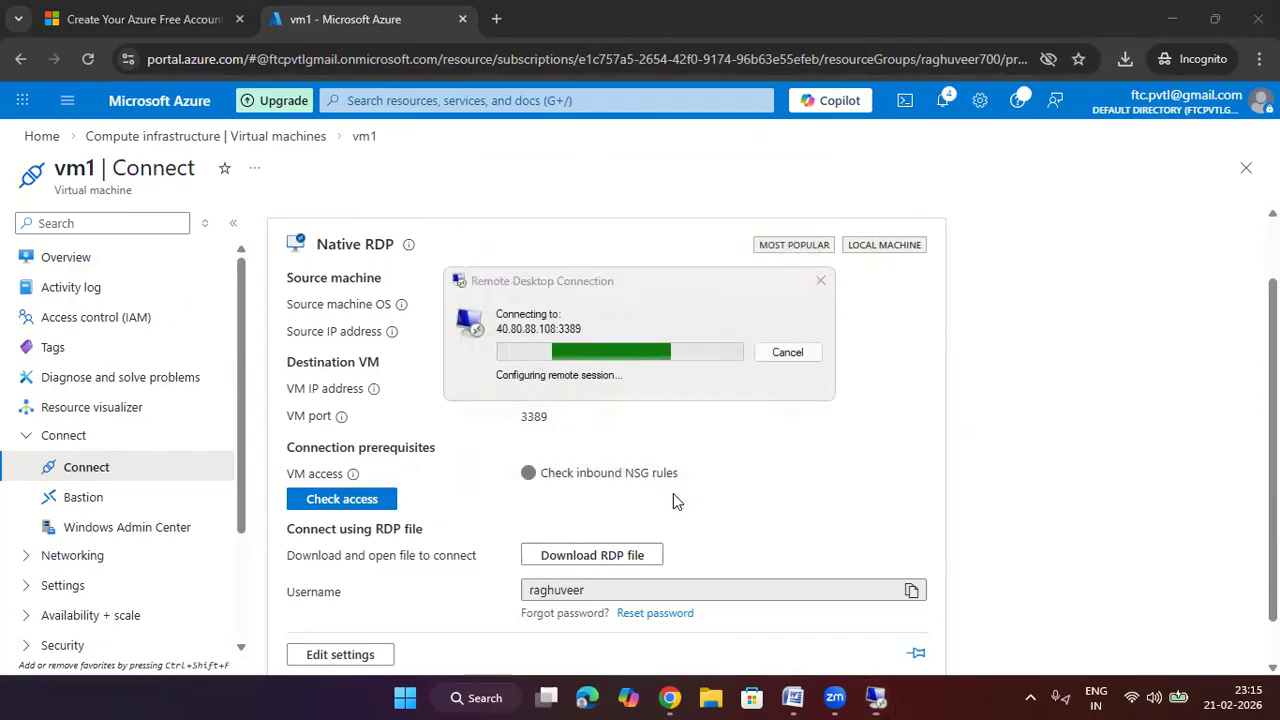
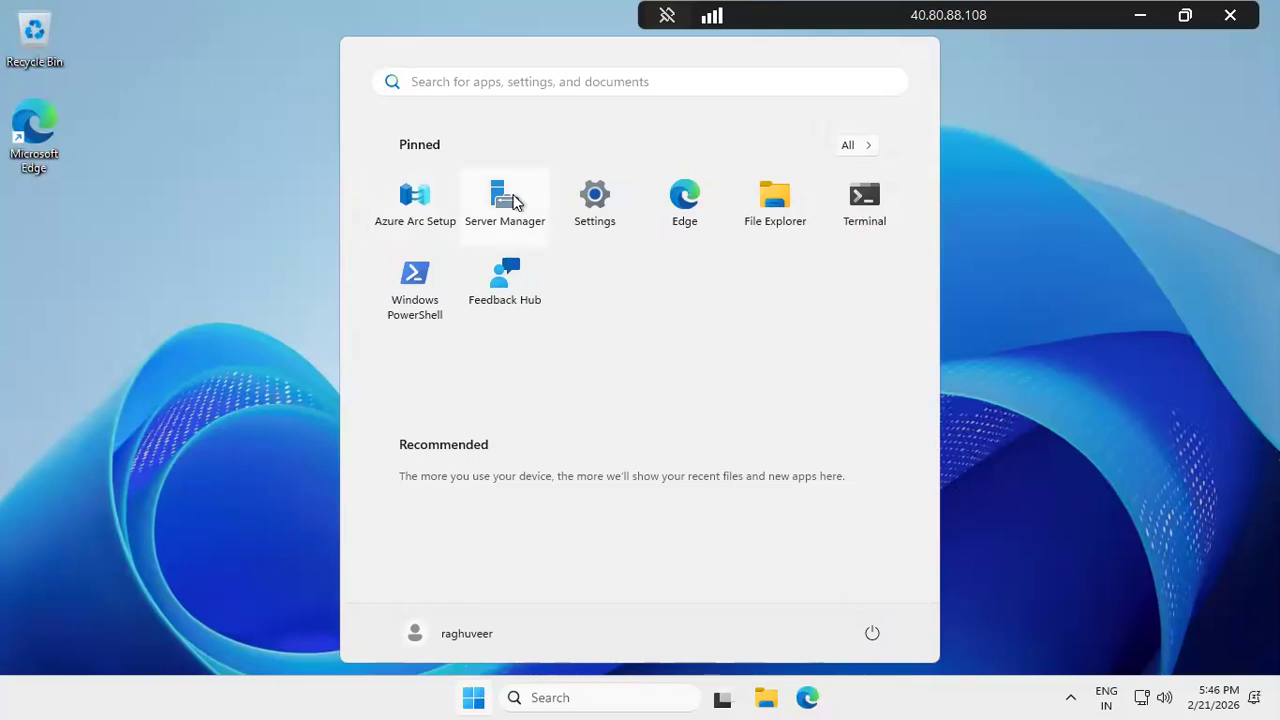
Open Server Manager's Dashboard and dismiss the Azure Arc tip, choosing never to show it again
left_click(502, 208)
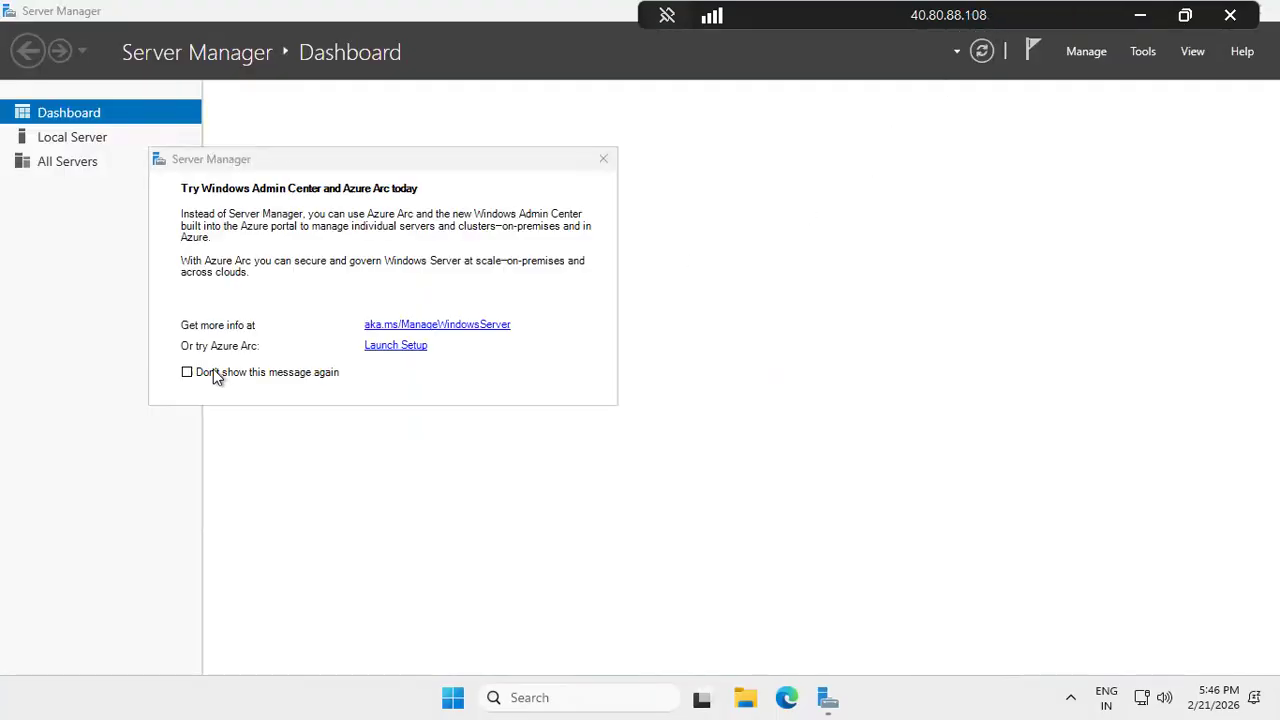
left_click(188, 372)
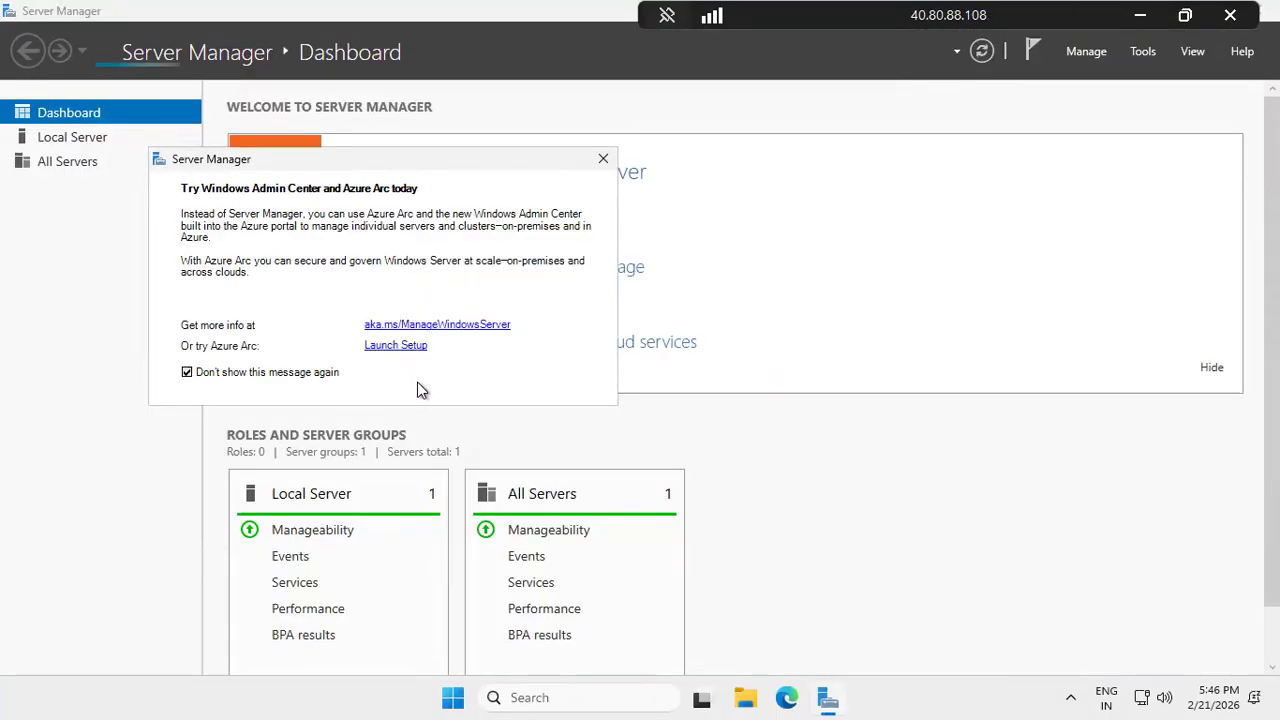
left_click(602, 157)
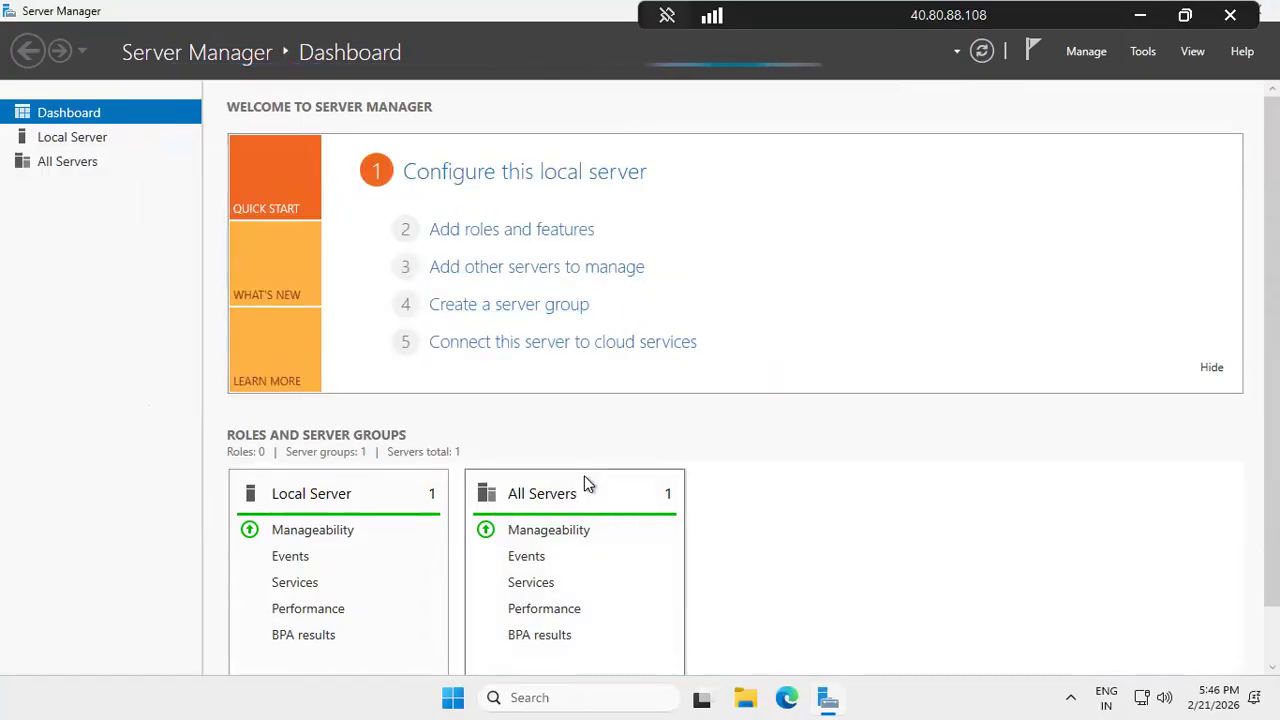
scroll(584, 478, "down", 1)
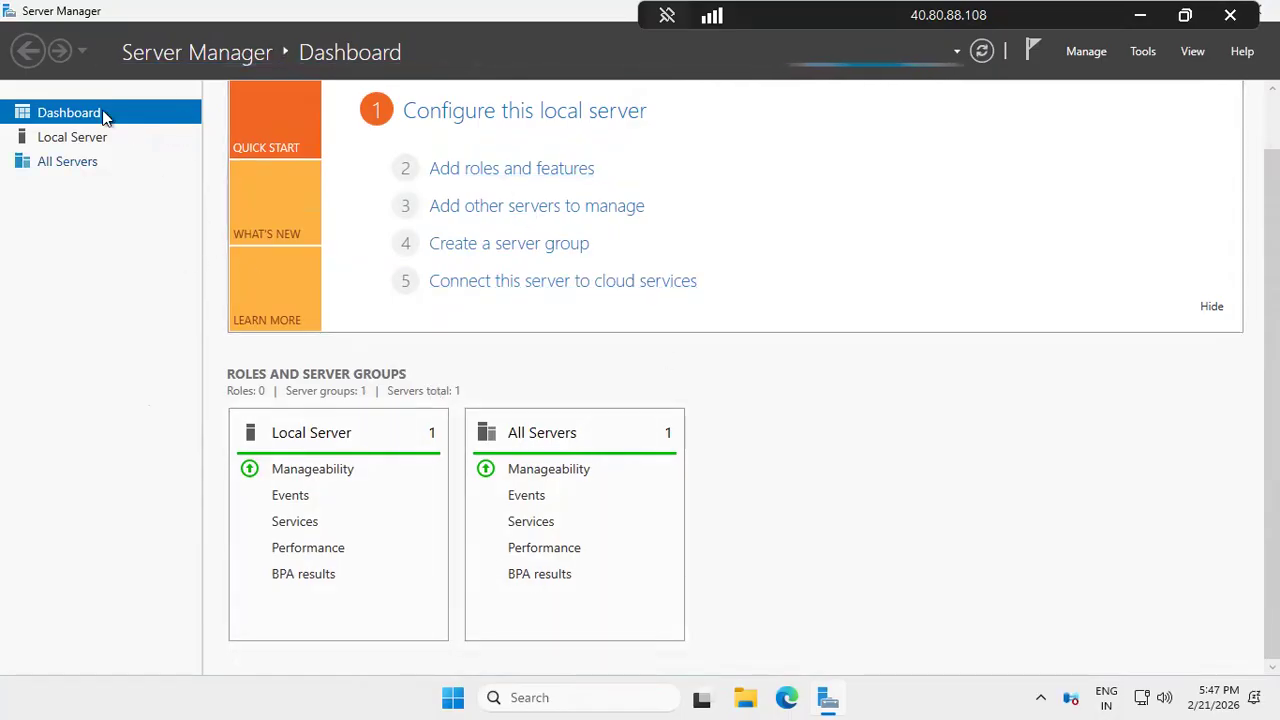
Launch Edge and complete its first-run setup without signing in or importing Google data
left_click(453, 695)
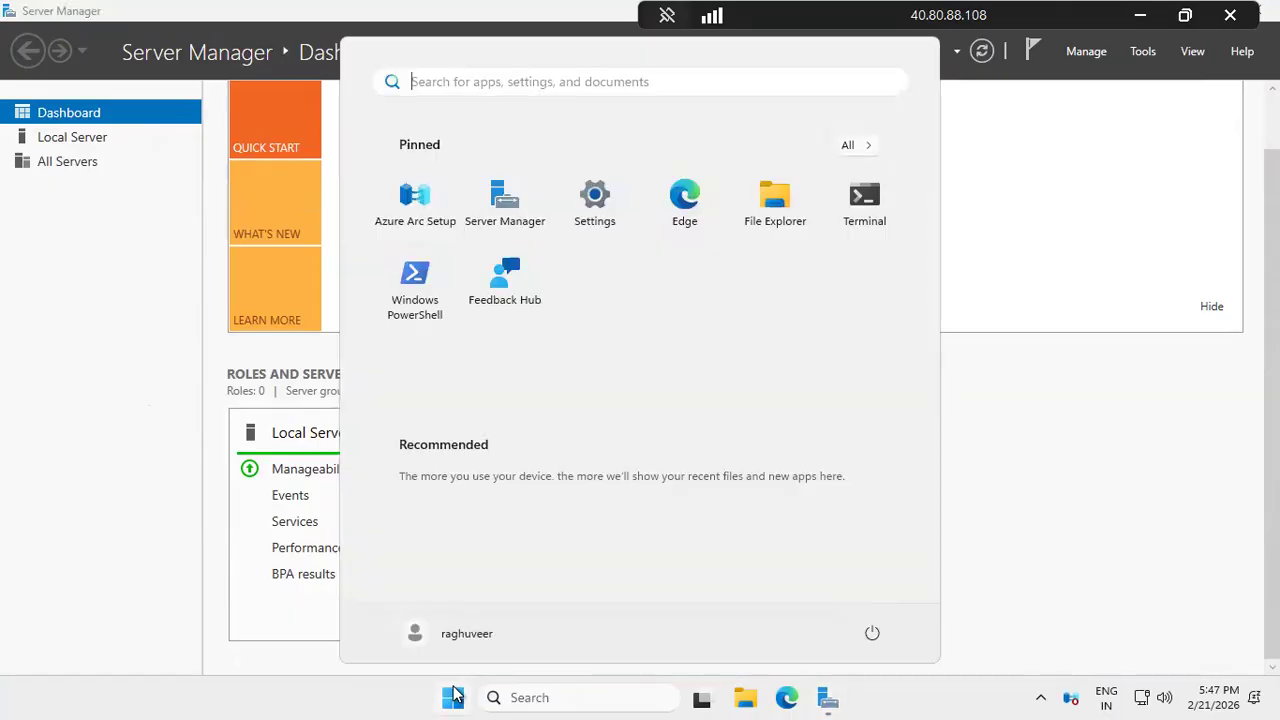
left_click(456, 692)
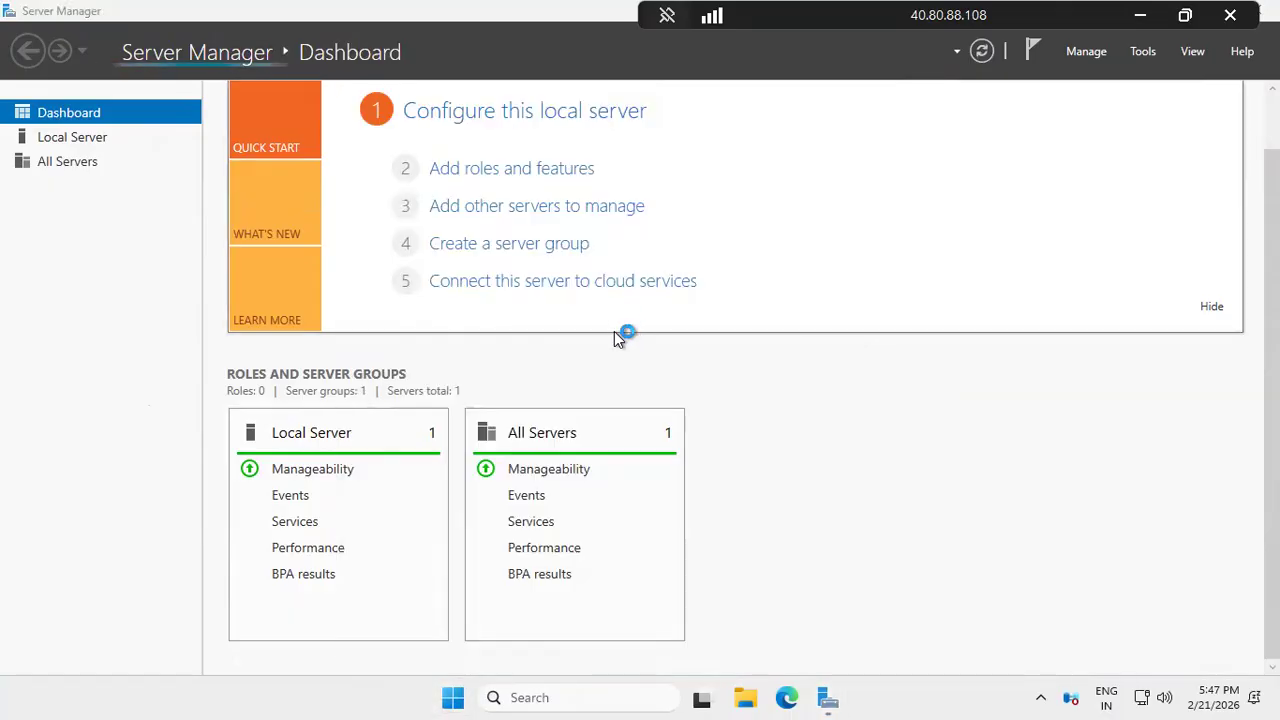
left_click(540, 279)
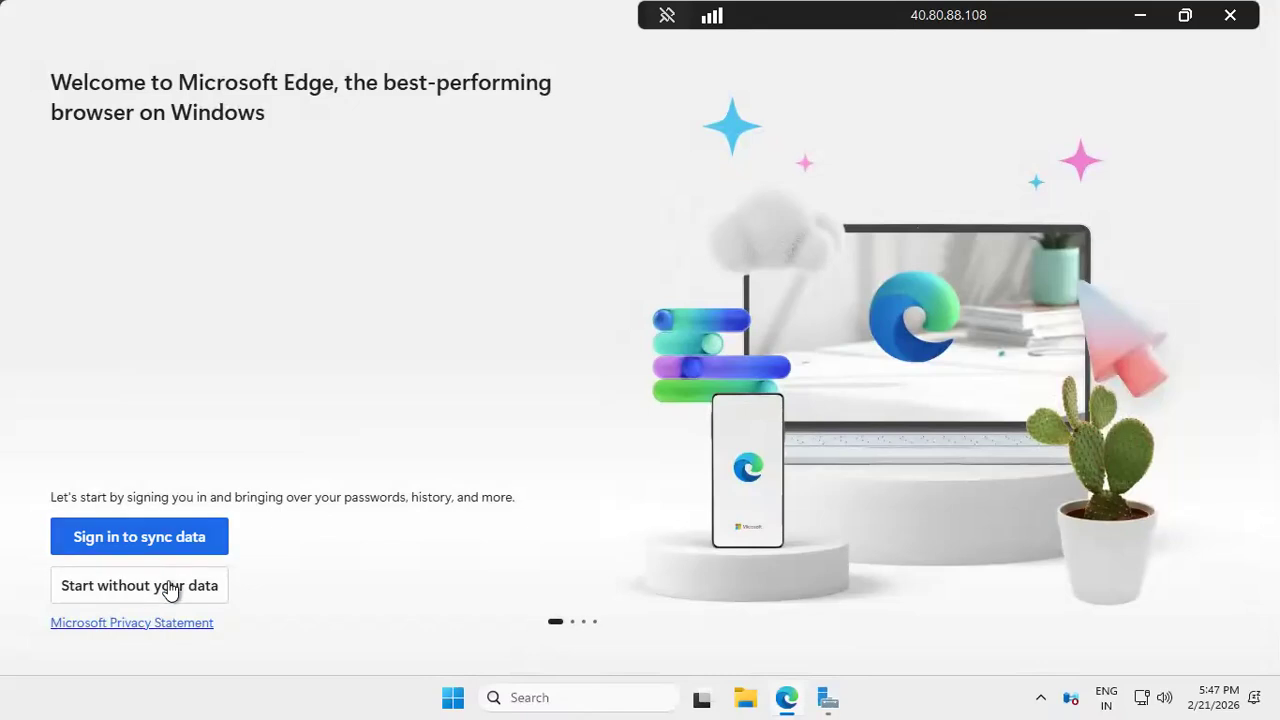
left_click(170, 590)
left_click(149, 587)
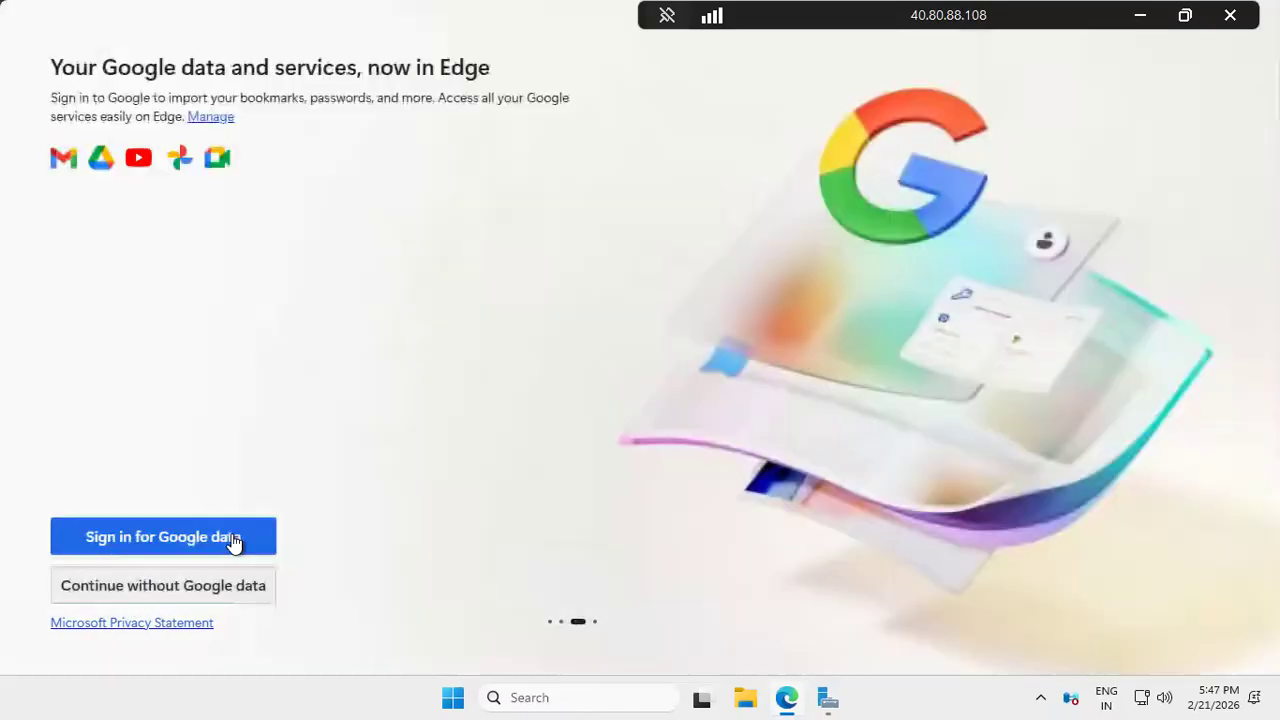
left_click(206, 586)
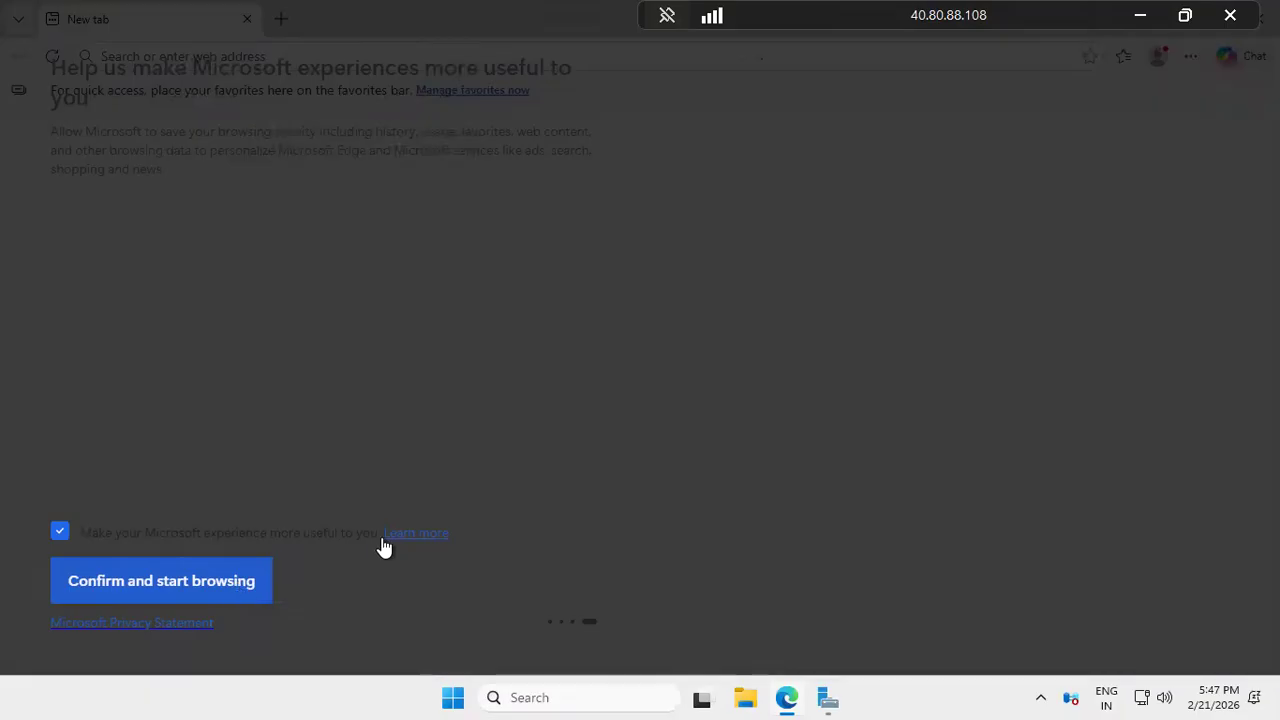
left_click(226, 585)
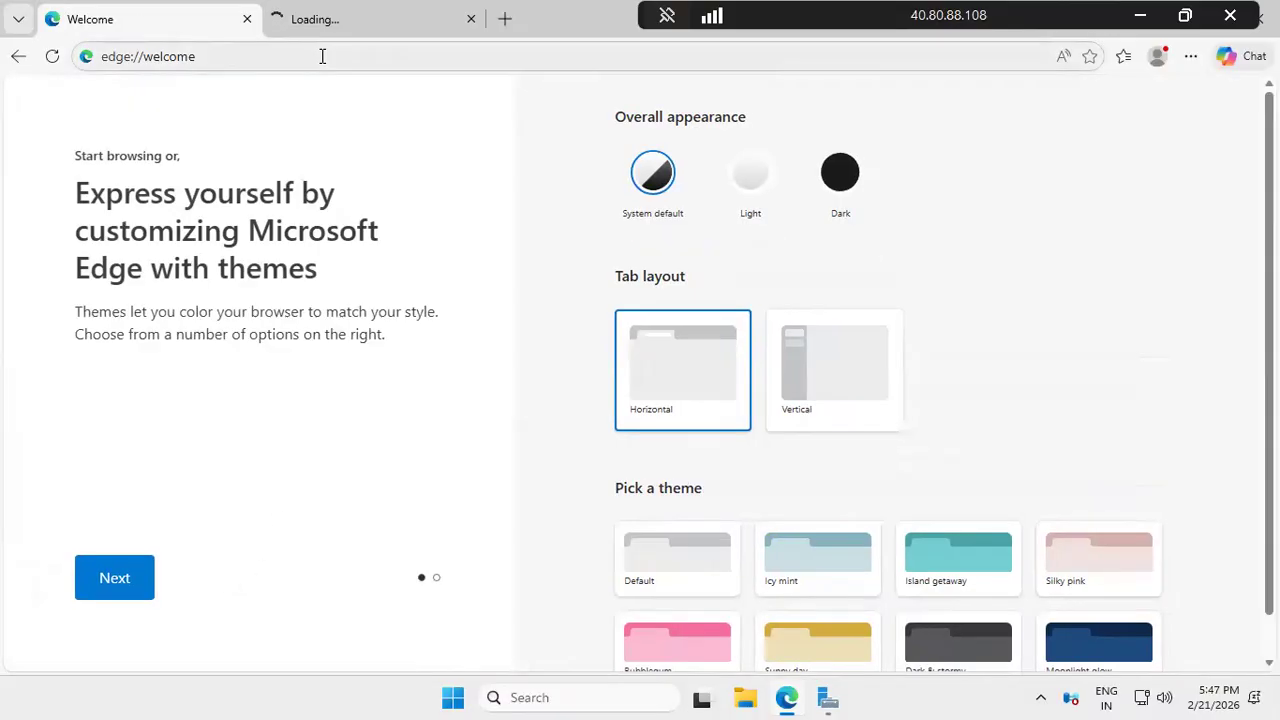
Search Bing for 'what is my i', open the whatismyipaddress.com result, then close that tab
left_click(322, 56)
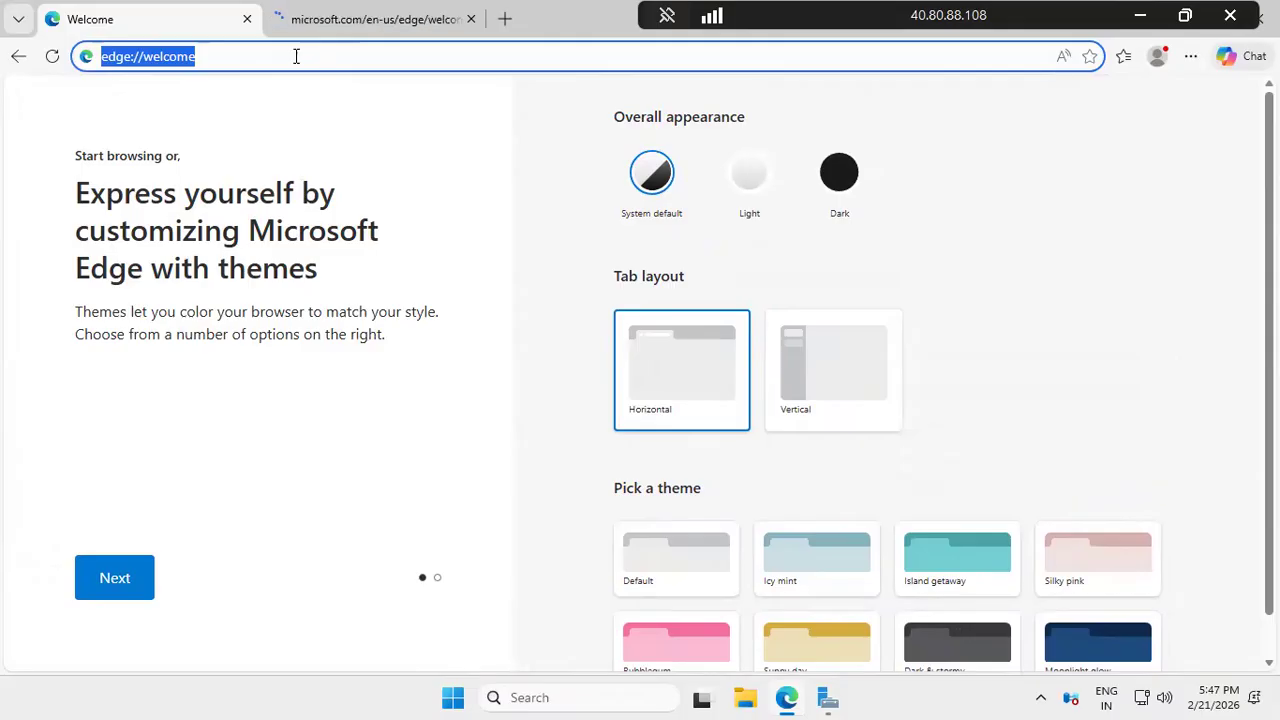
type("what is ")
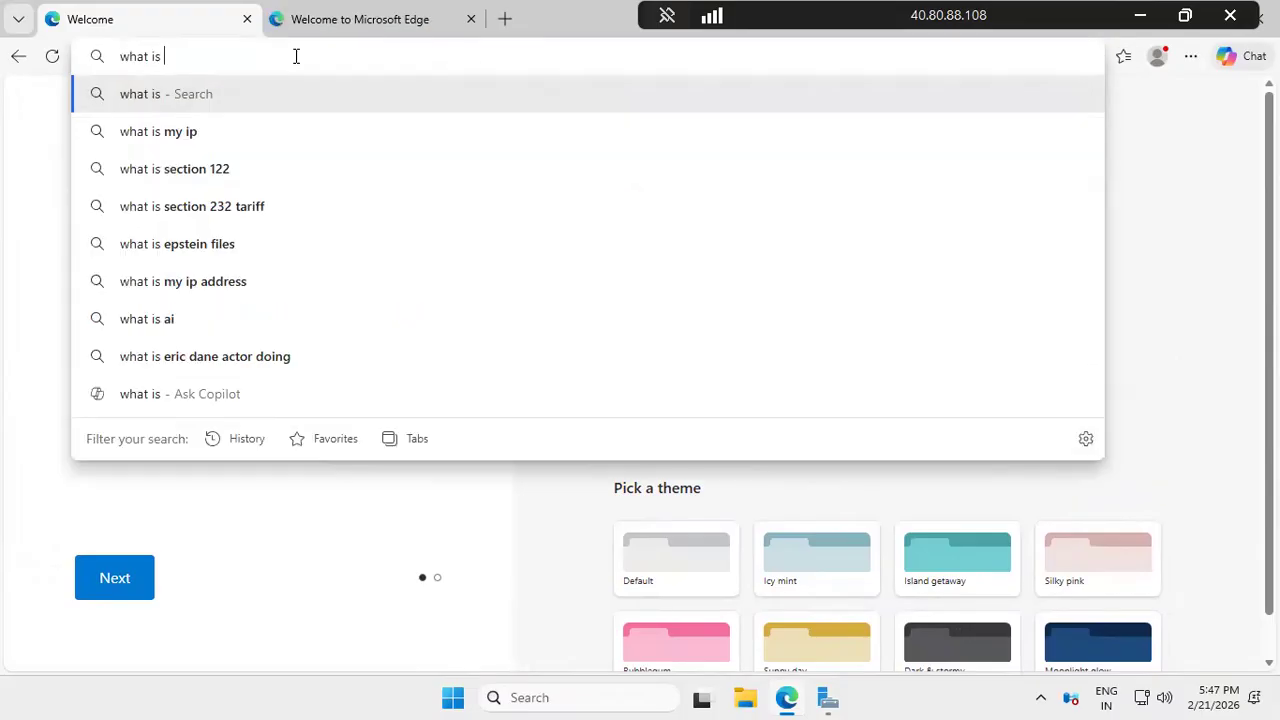
type("my i")
key("BackSpace")
key("Return")
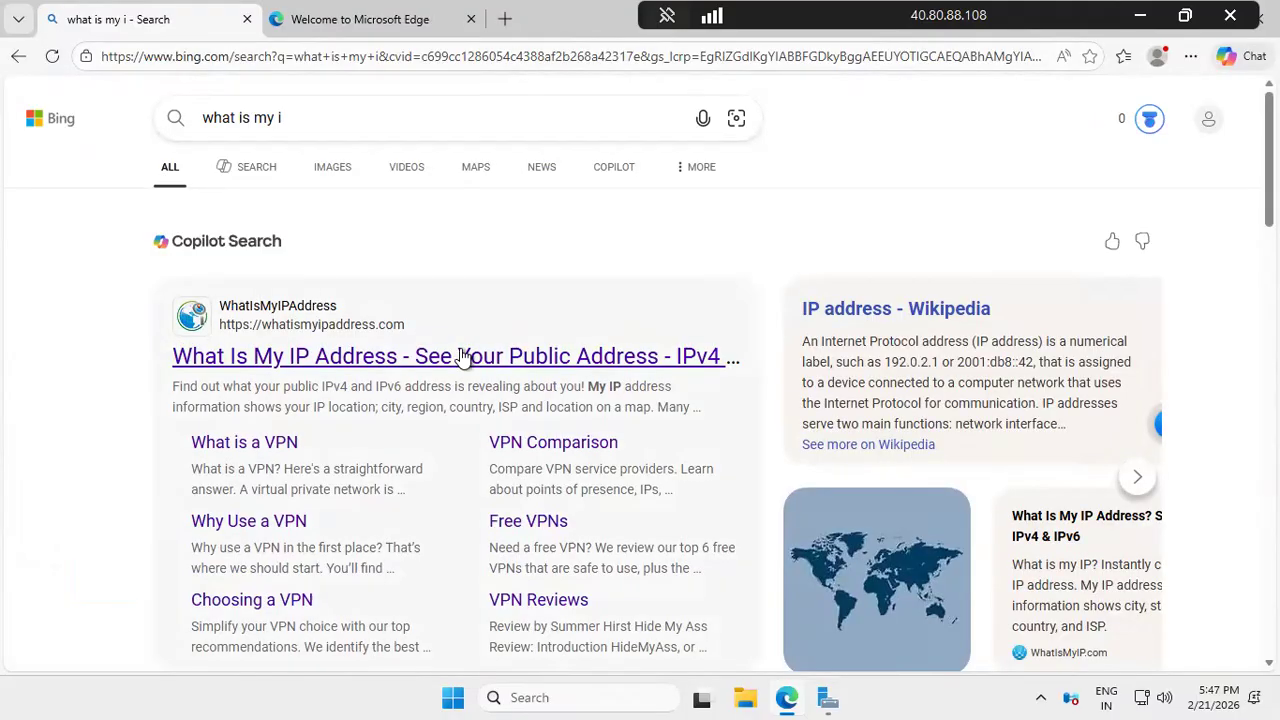
left_click(463, 357)
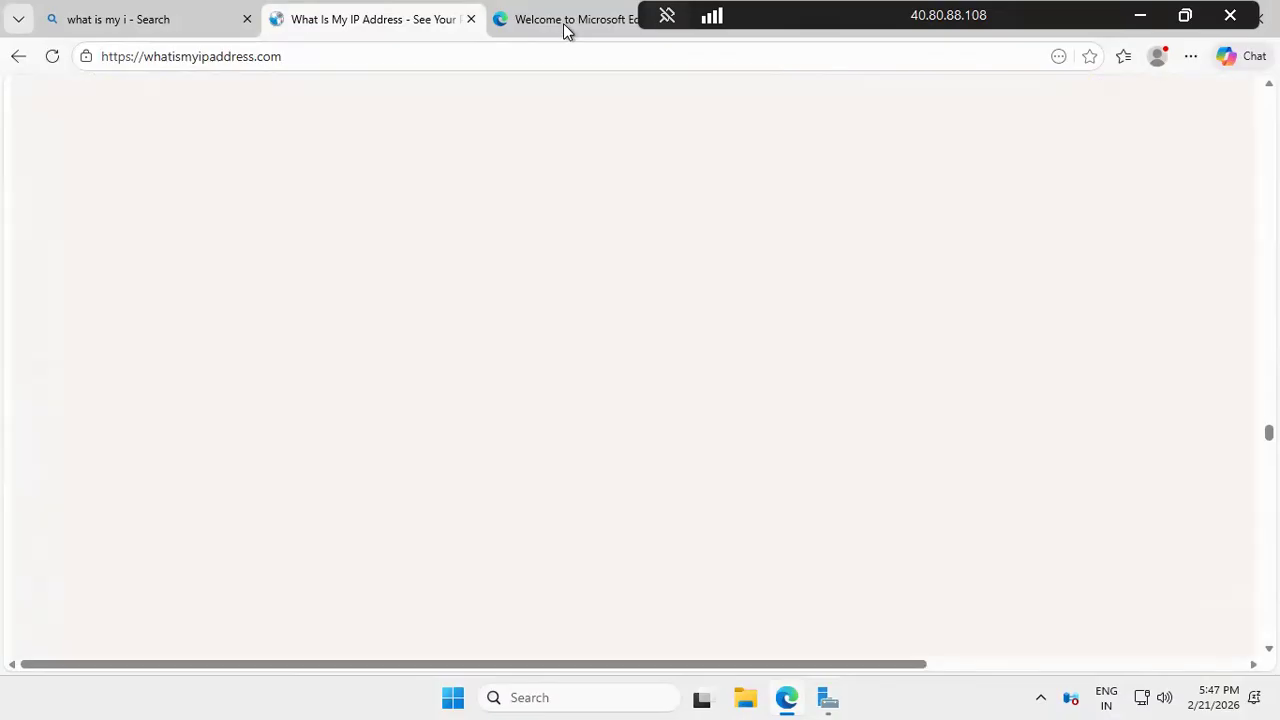
left_click(563, 23)
left_click(405, 20)
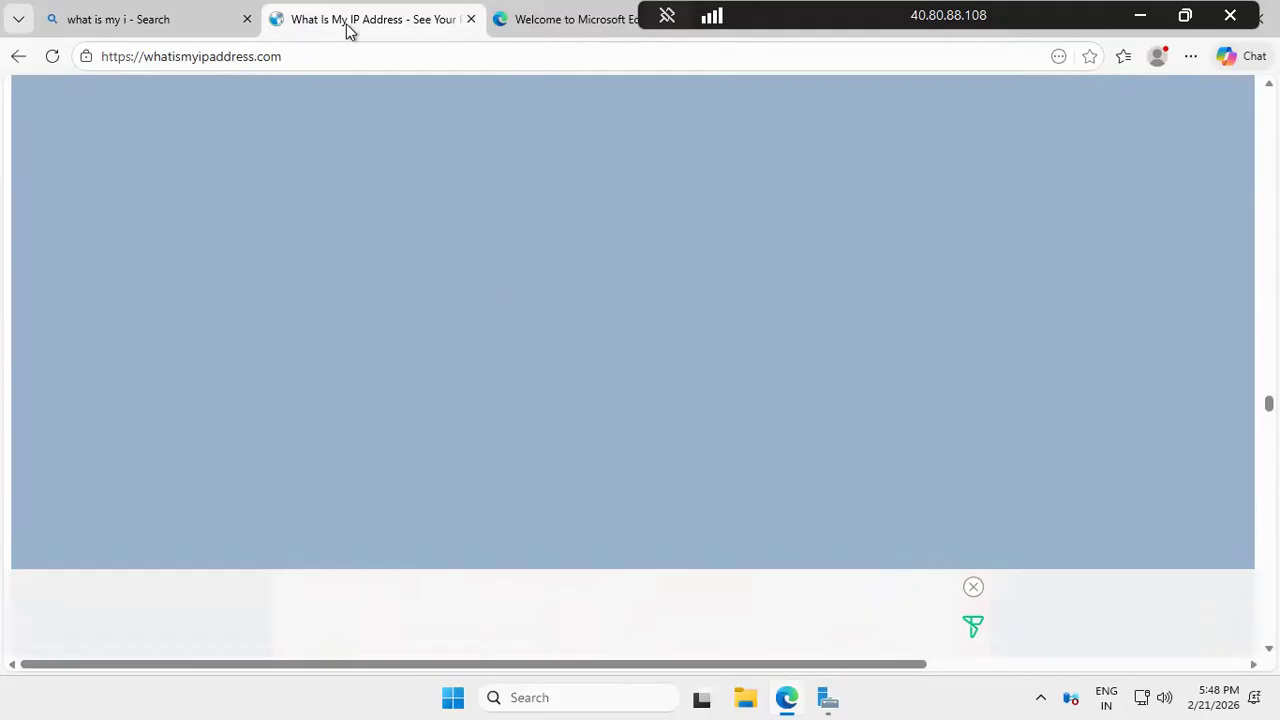
key("ctrl+w")
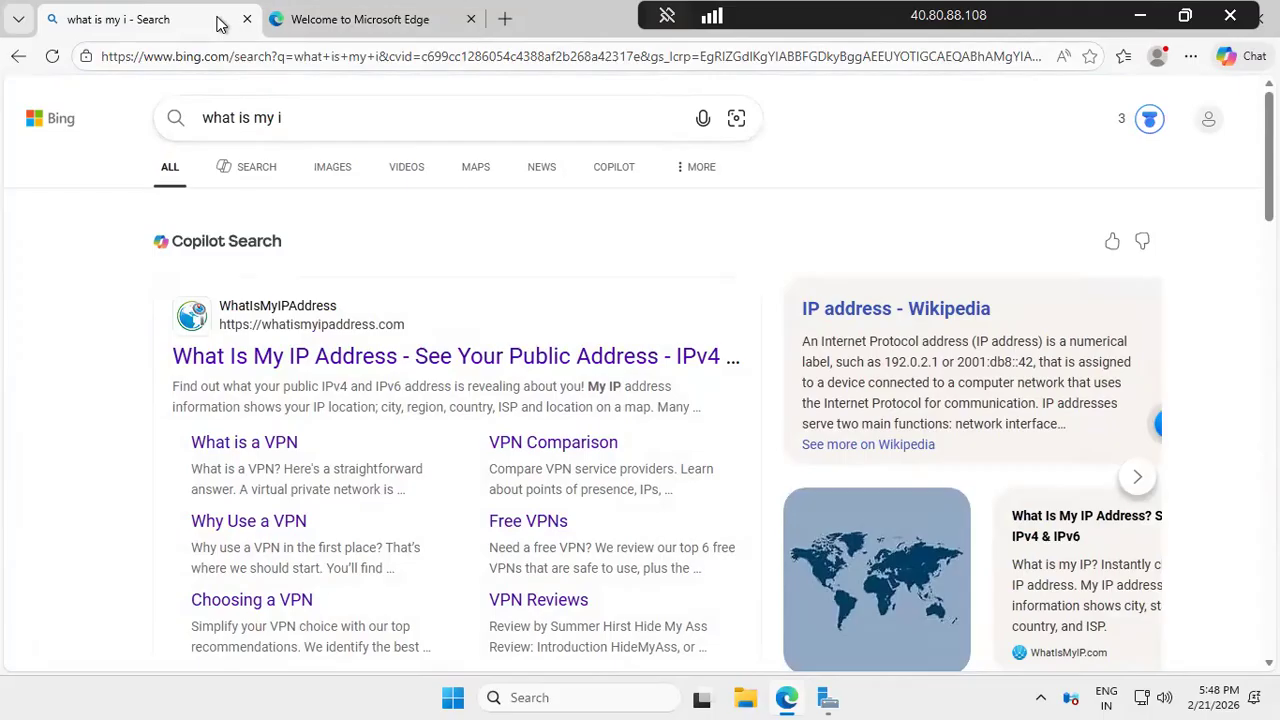
Close the Welcome tab, search 'what is my ip', and open whatismyipaddress.com in a new tab
left_click(435, 28)
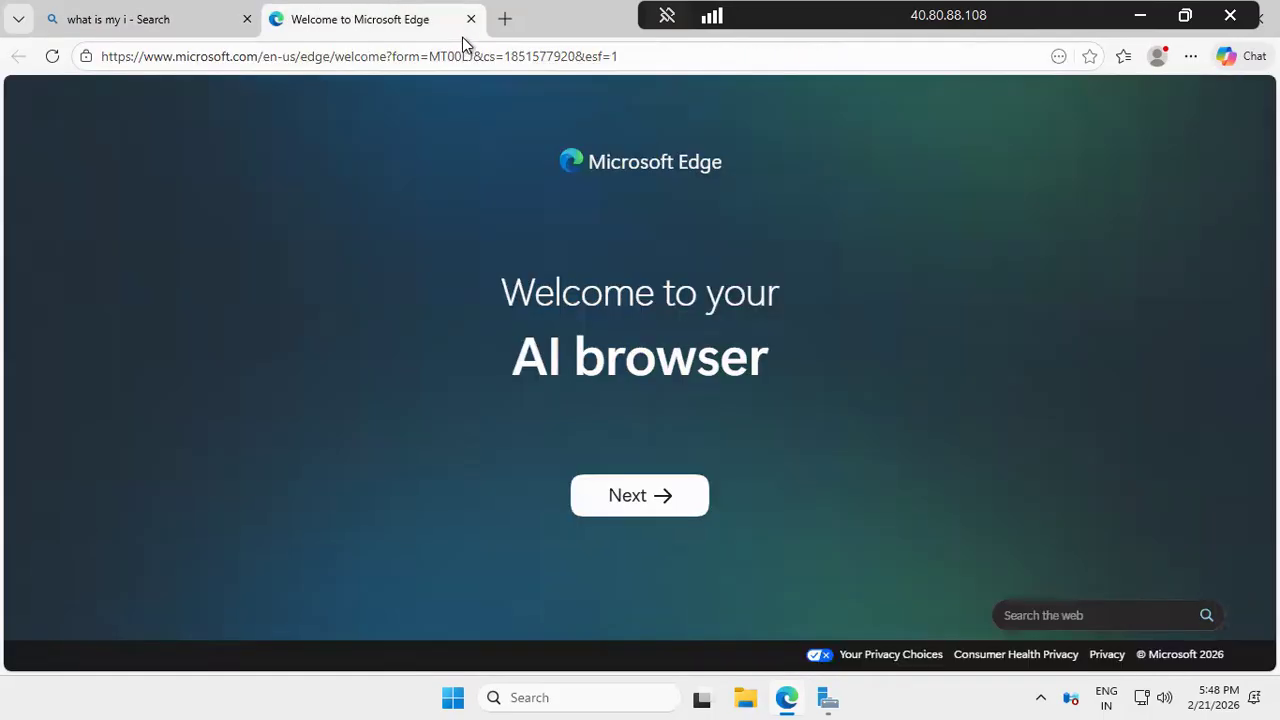
left_click(471, 19)
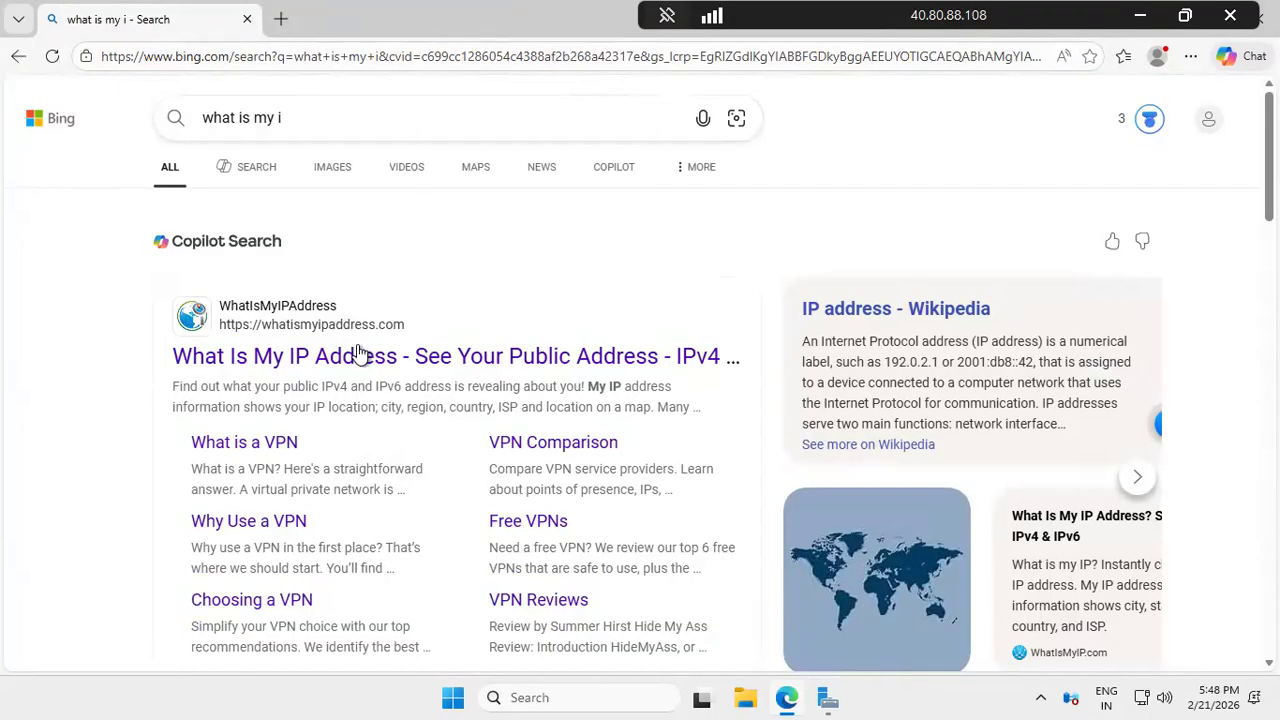
left_click(300, 117)
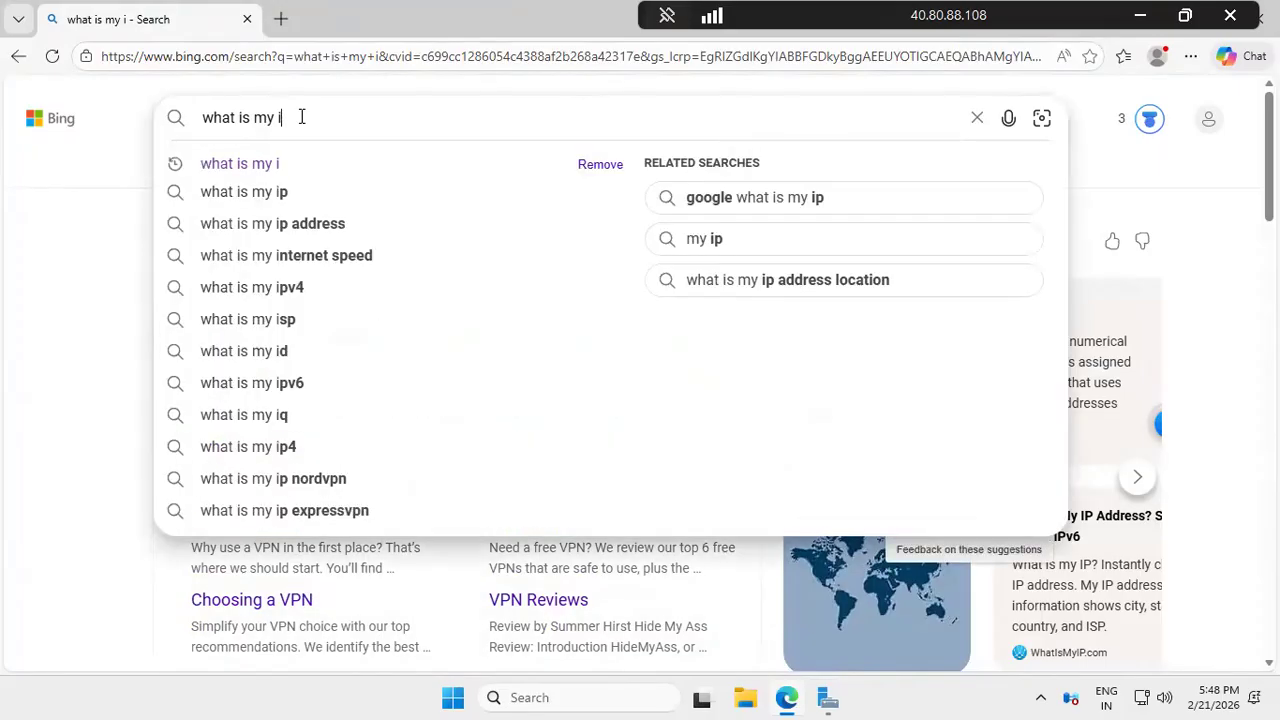
type("p")
key("Return")
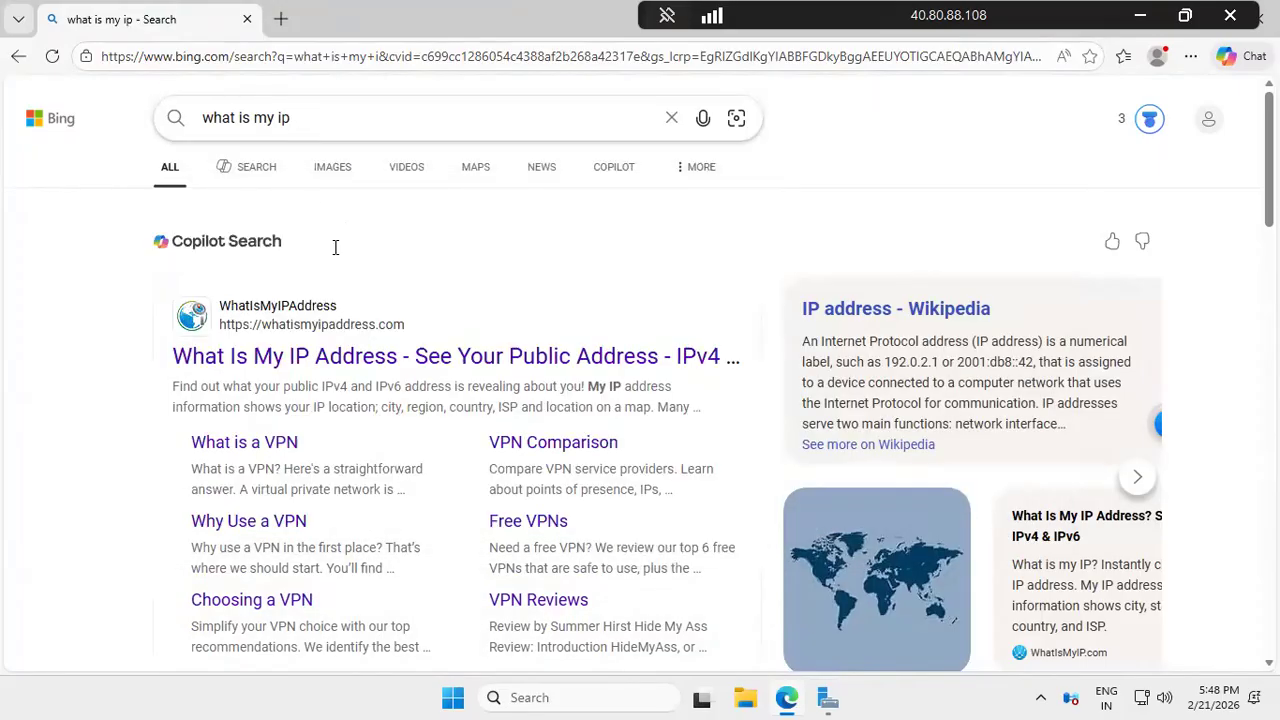
left_click(446, 355)
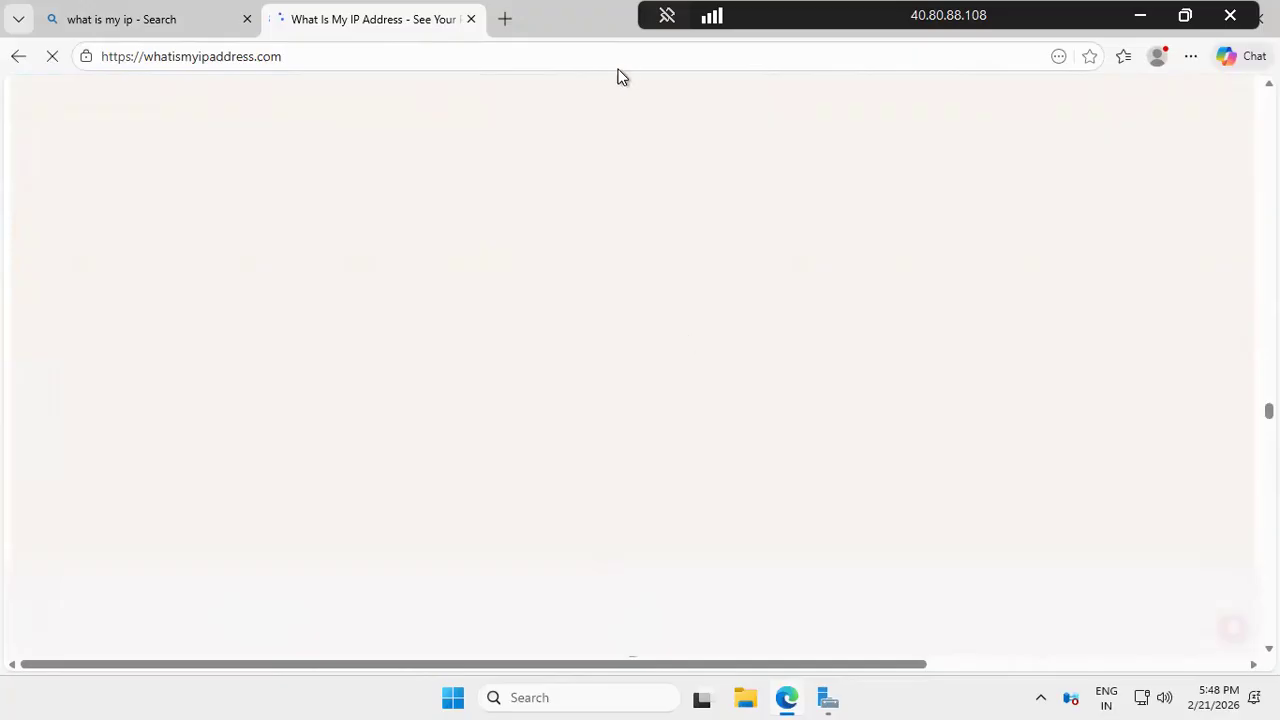
left_click(455, 697)
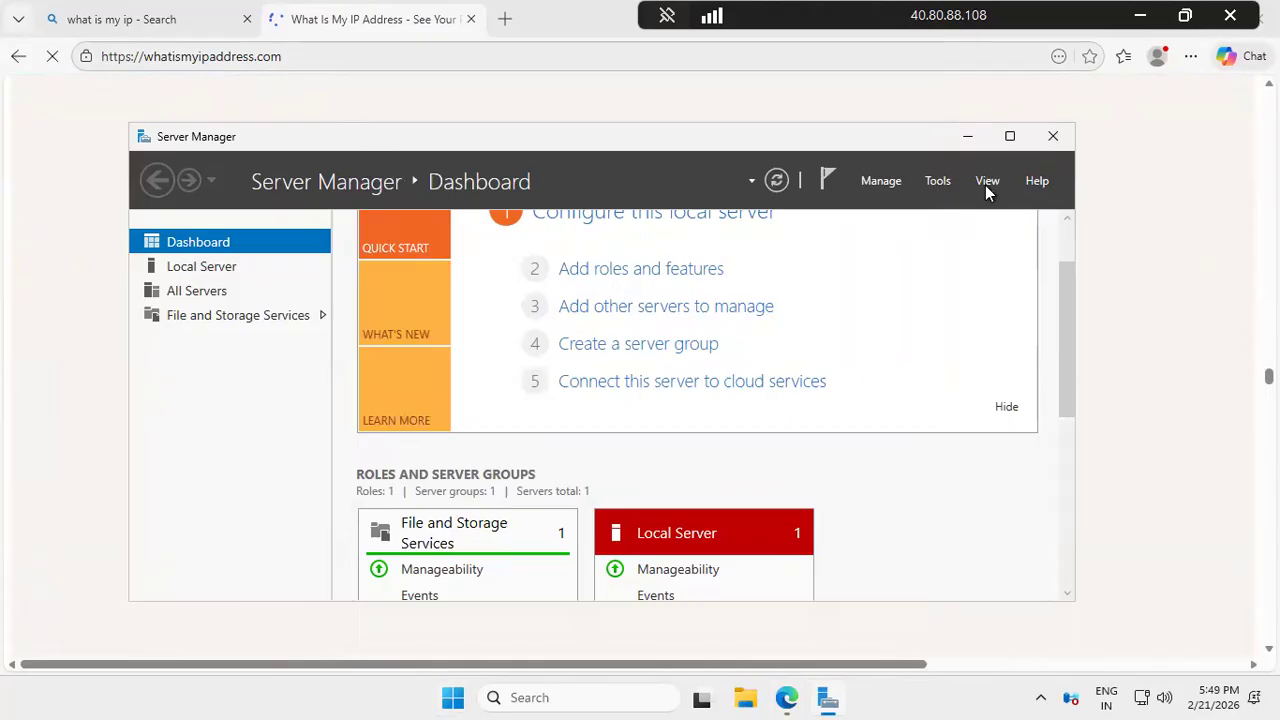
left_click(1010, 137)
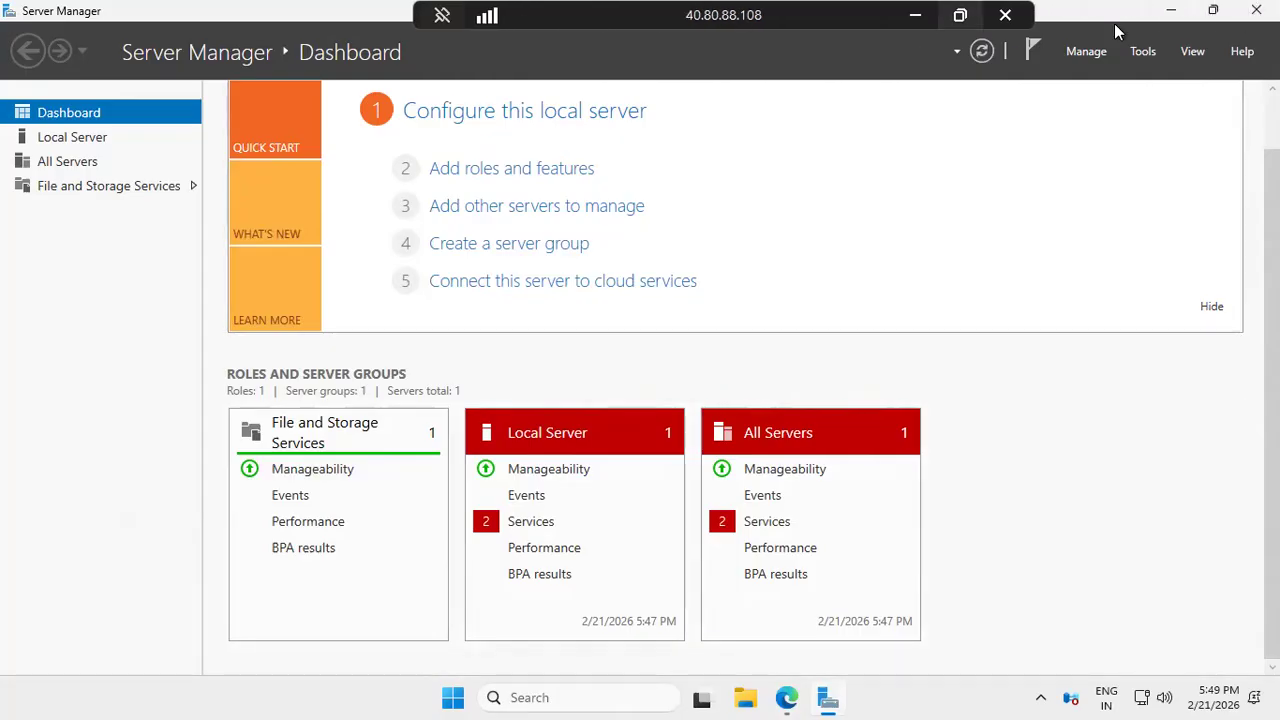
left_click(1256, 10)
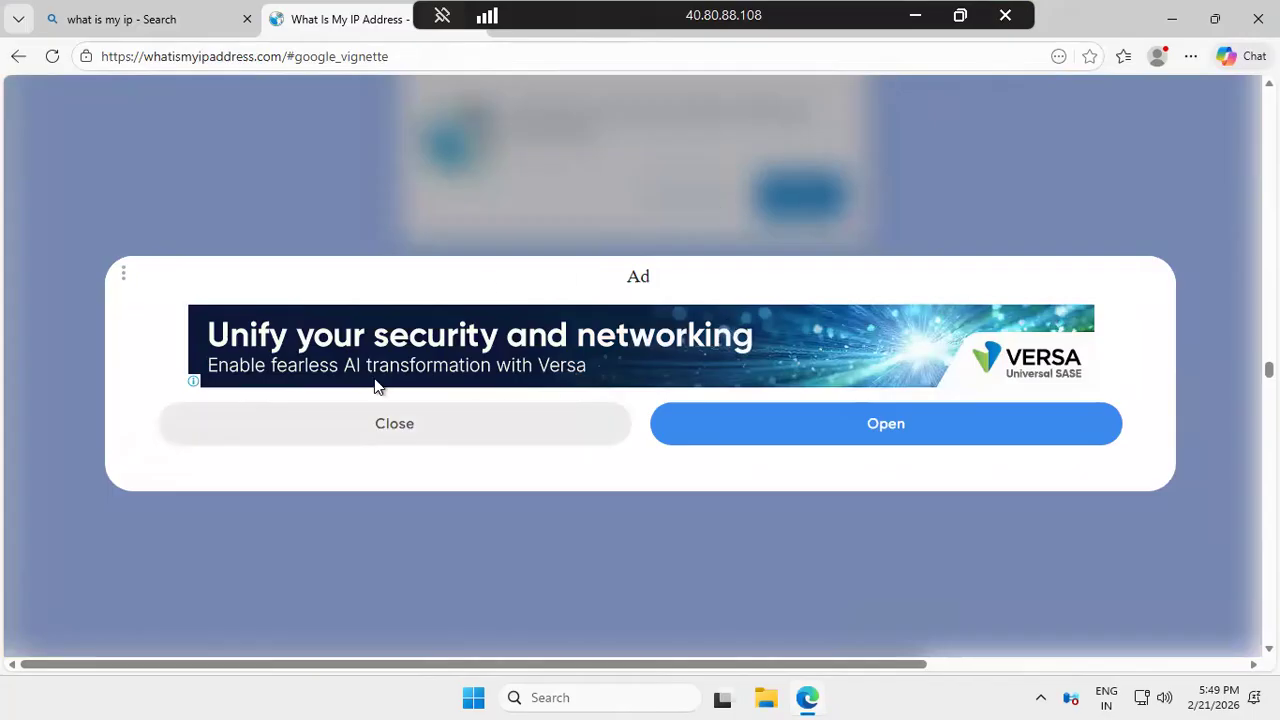
Close the full-page ad and bring Server Manager's Dashboard back from the Start menu
left_click(410, 424)
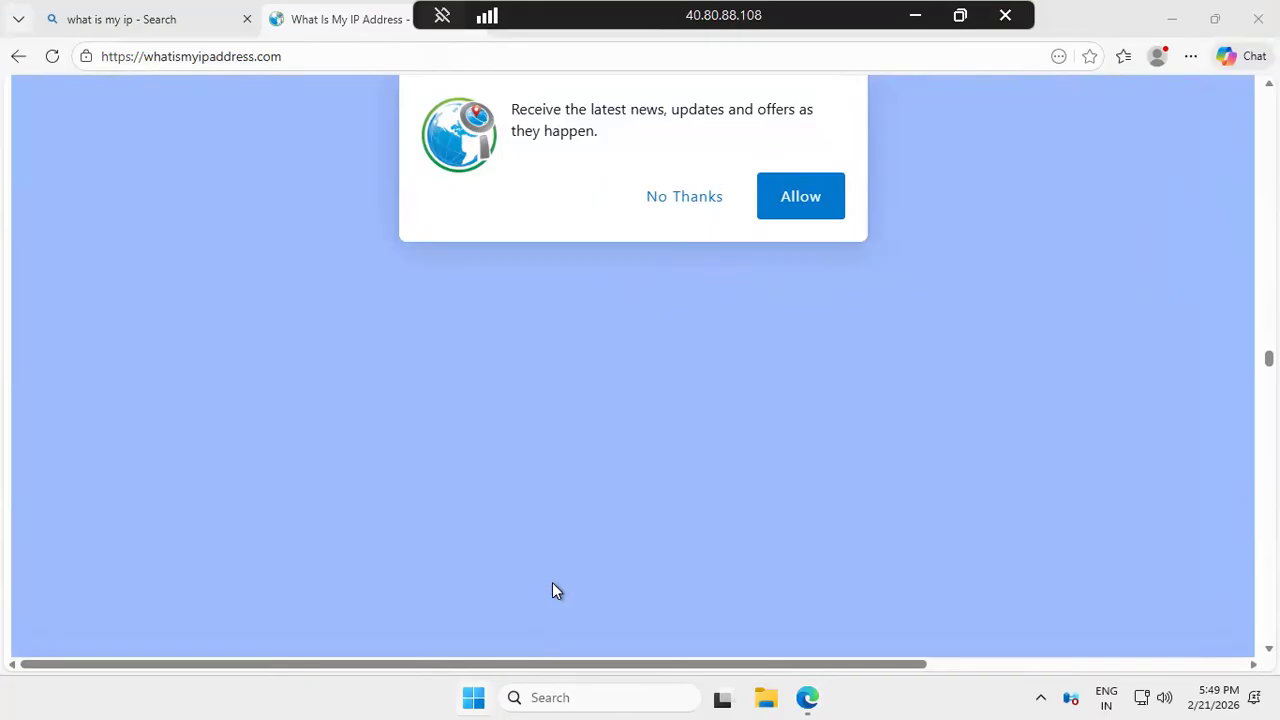
left_click(472, 698)
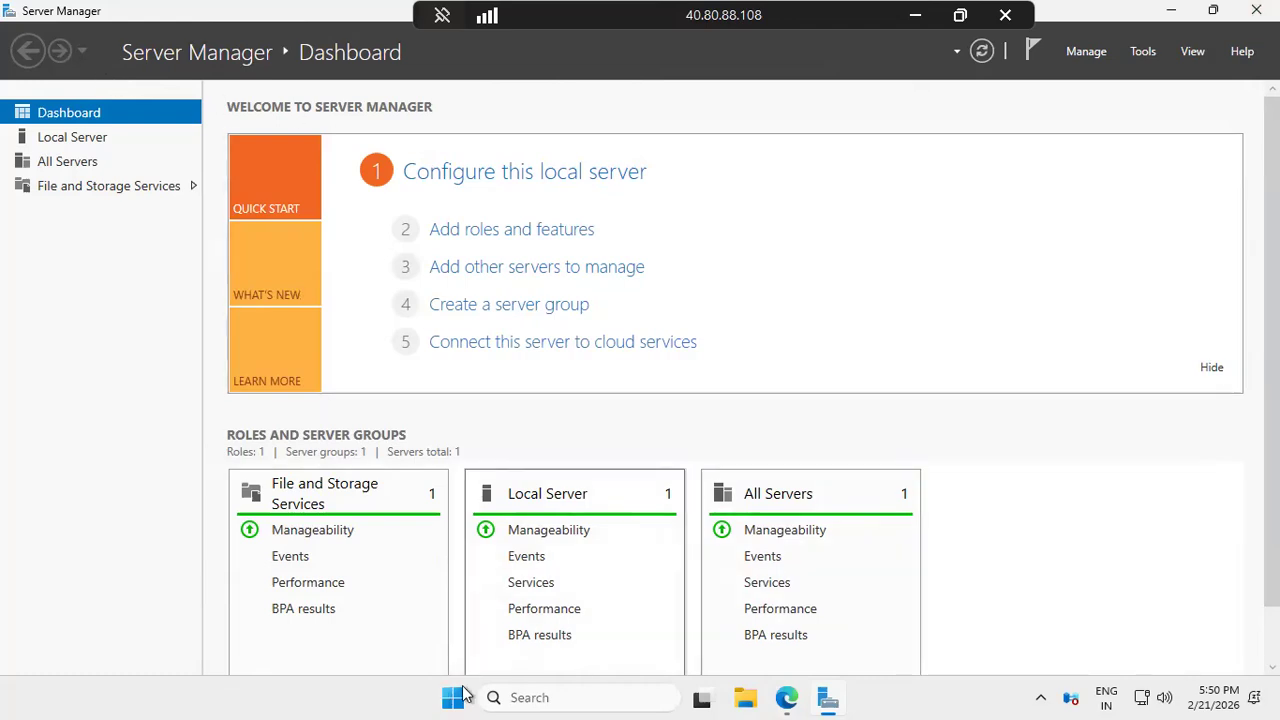
Disconnect the remote desktop session to vm1 from the Start power menu
key("super")
left_click(874, 646)
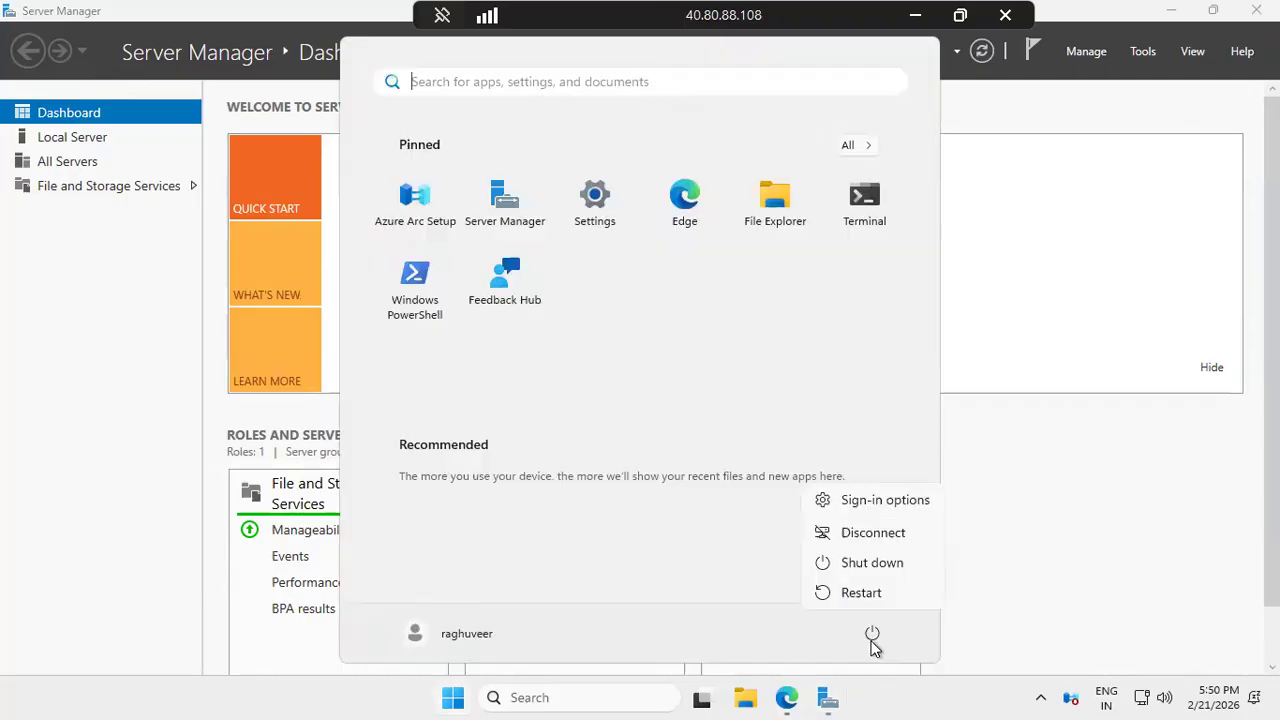
left_click(889, 529)
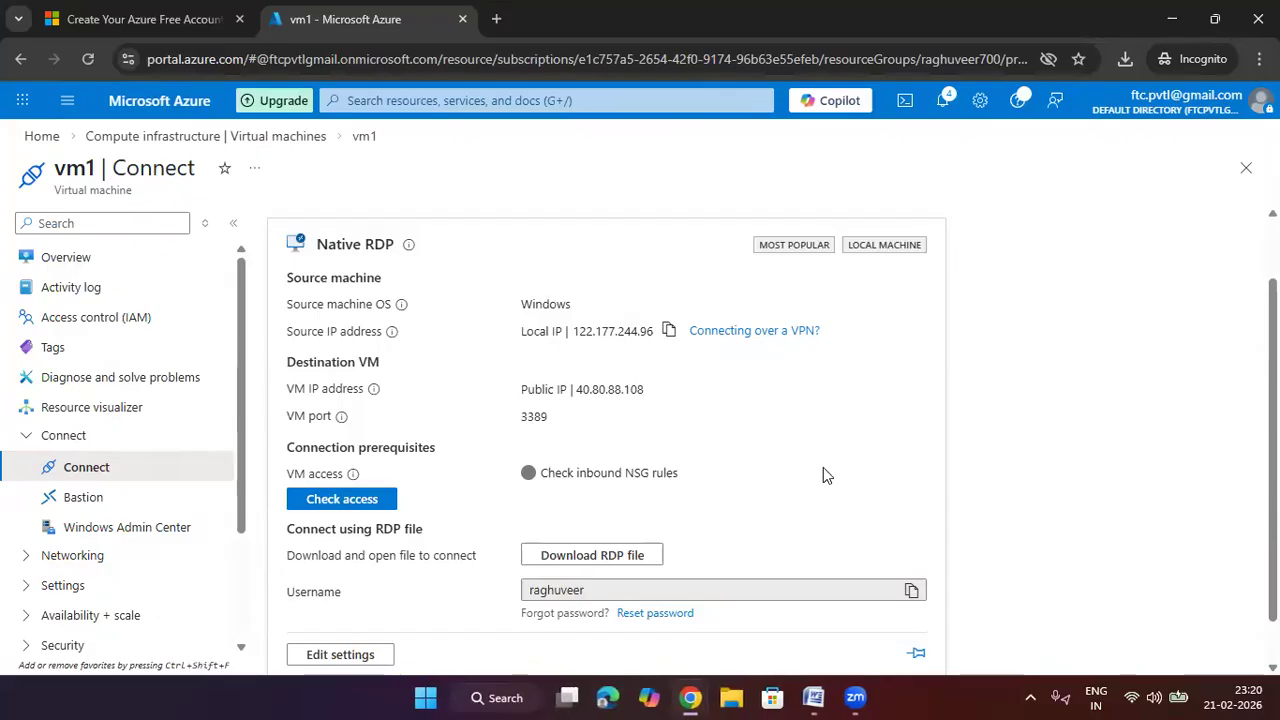
Go from Azure Home to Virtual machines and open vm2's Overview
left_click(41, 136)
left_click(285, 222)
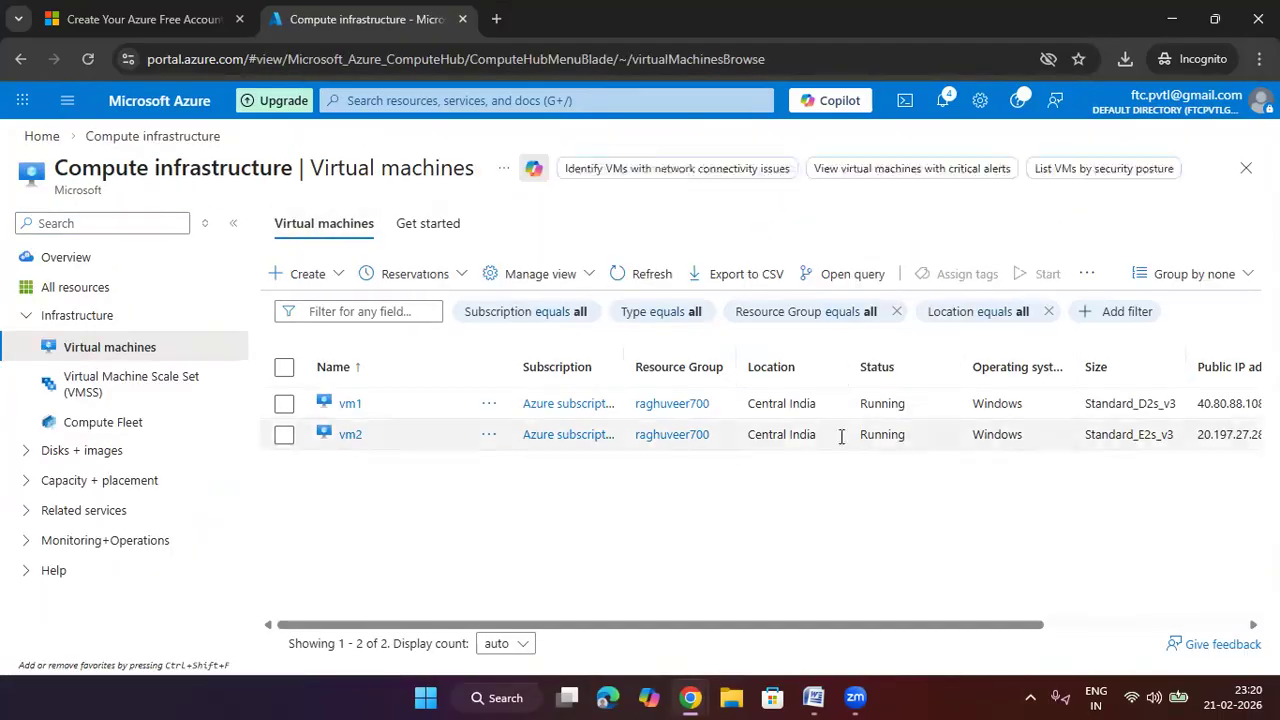
left_click(586, 440)
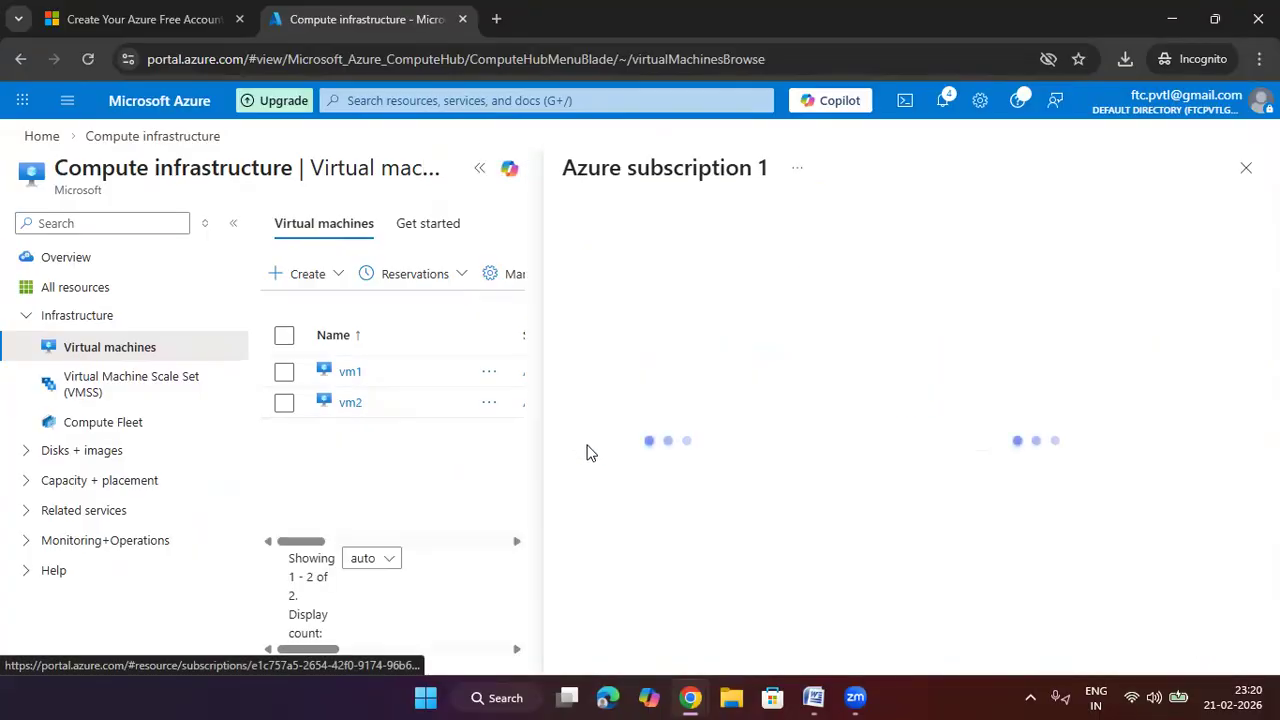
left_click(1246, 168)
left_click(350, 434)
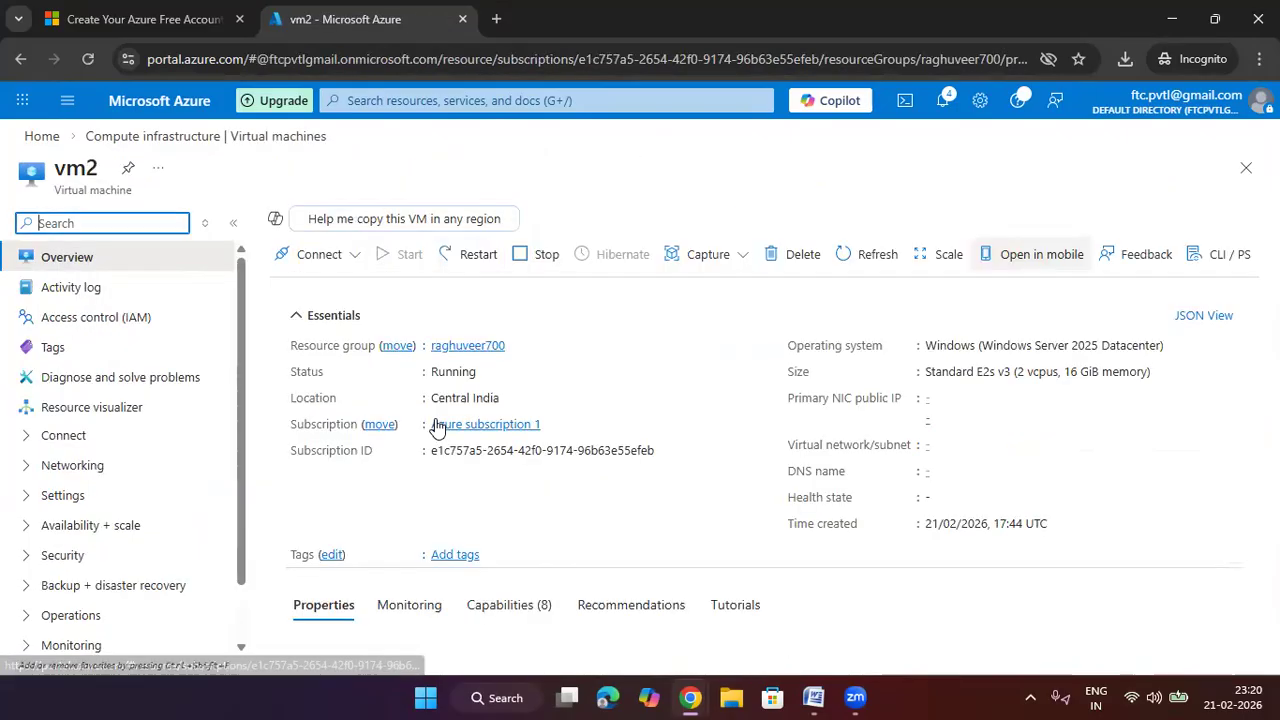
Open vm2's native RDP Connect page showing public IP 20.197.27.28 on port 3389
left_click(325, 255)
left_click(343, 283)
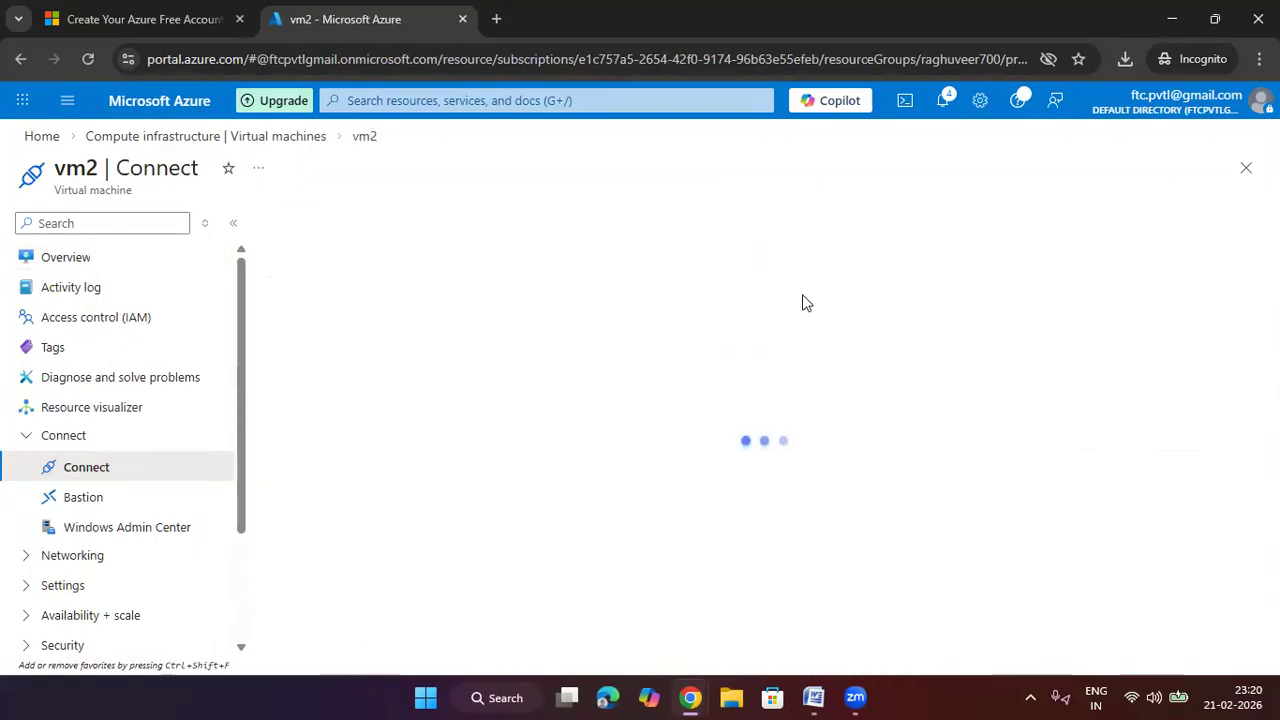
scroll(728, 481, "down", 1)
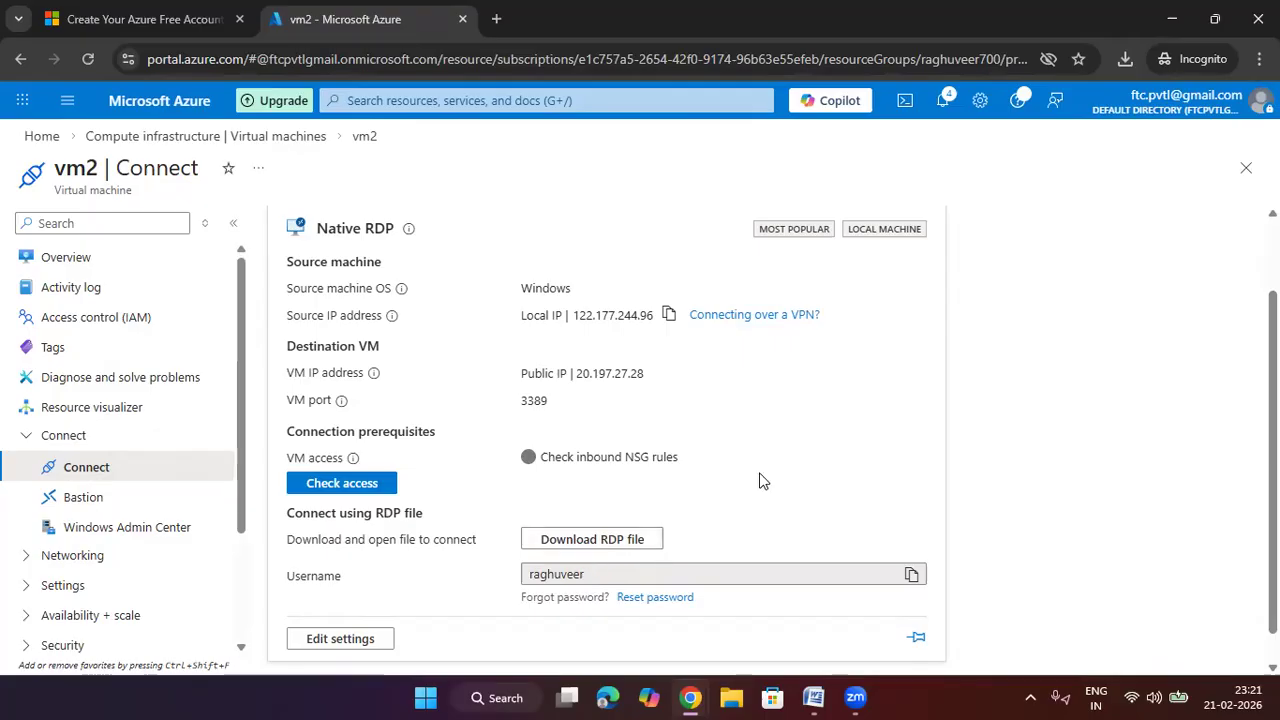
left_click(1125, 59)
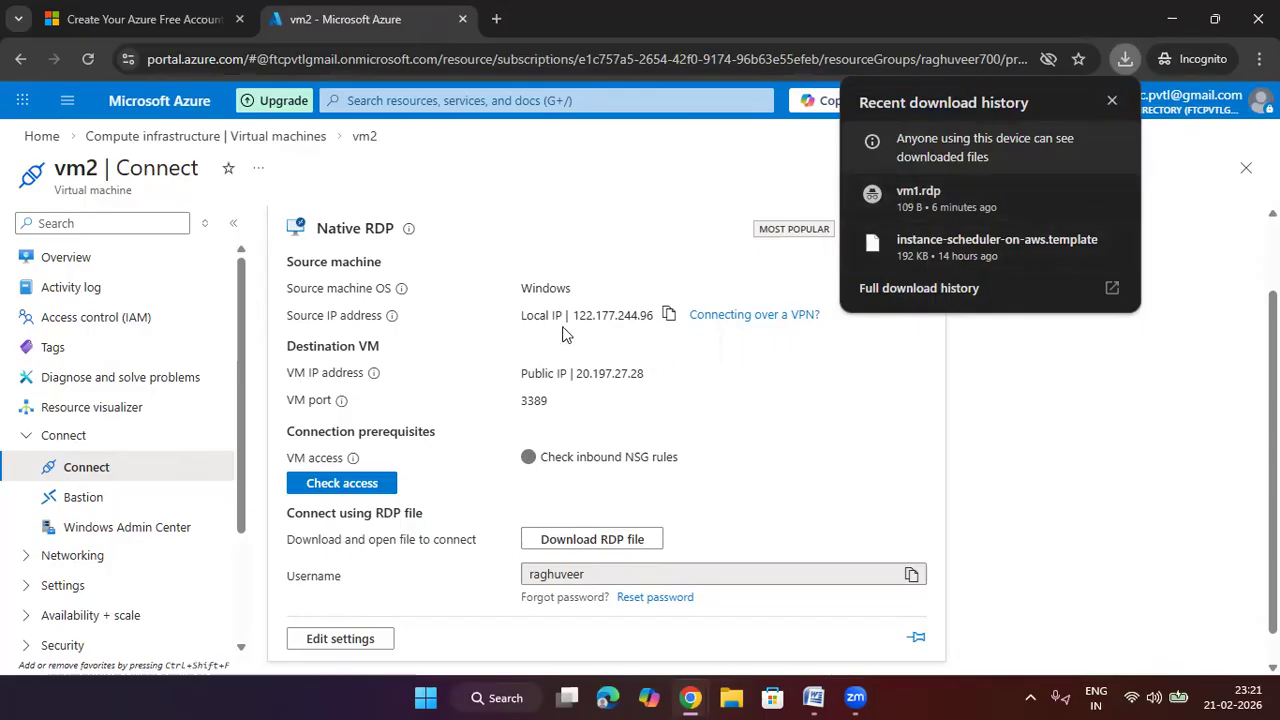
left_click(660, 378)
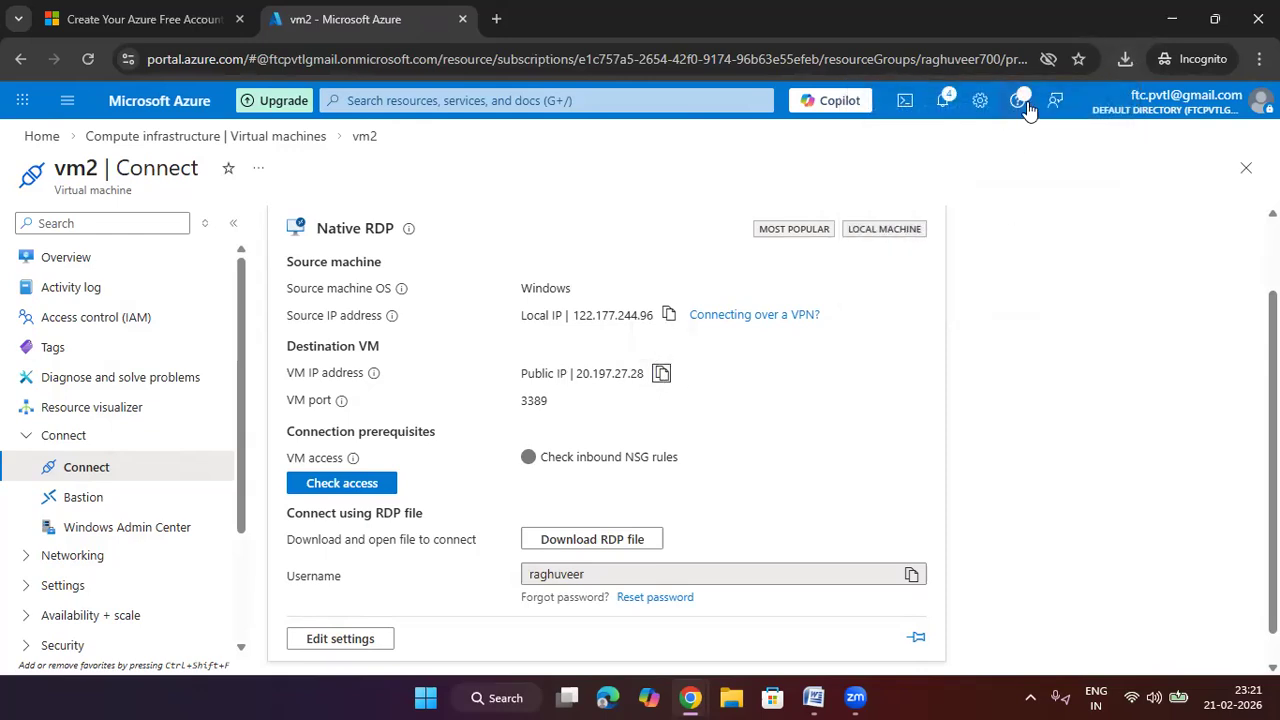
left_click(1127, 61)
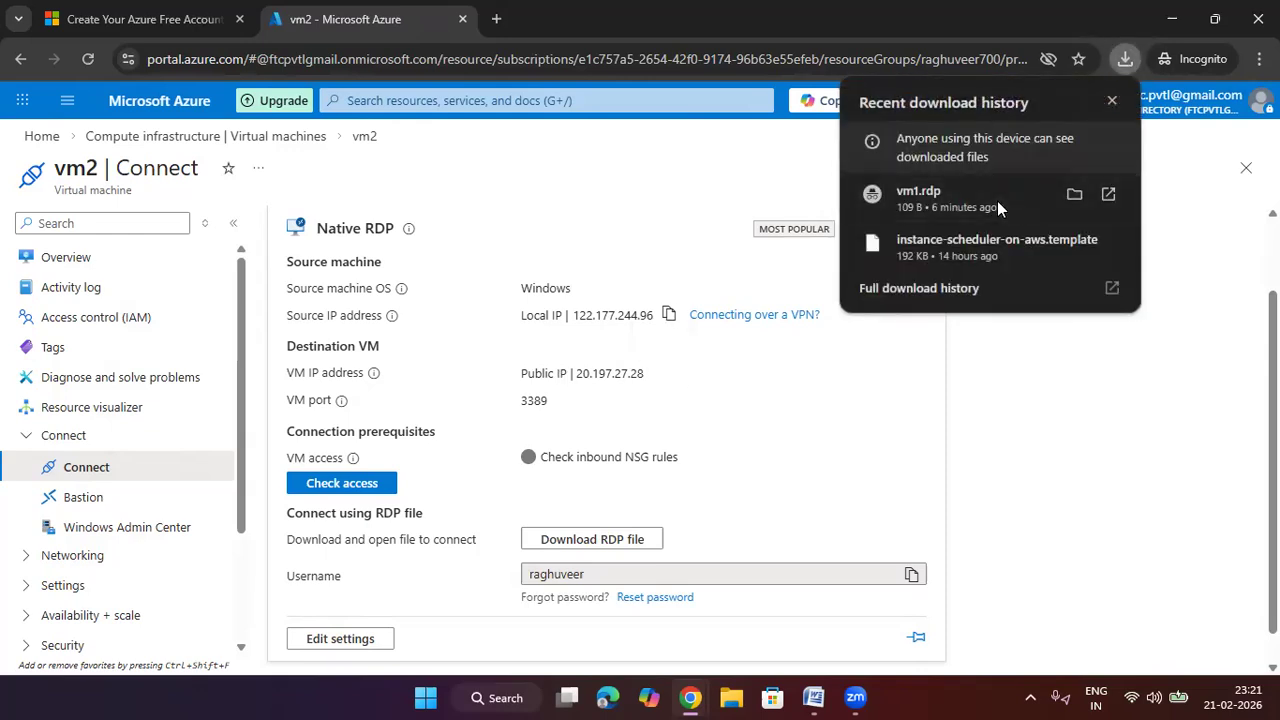
left_click(997, 201)
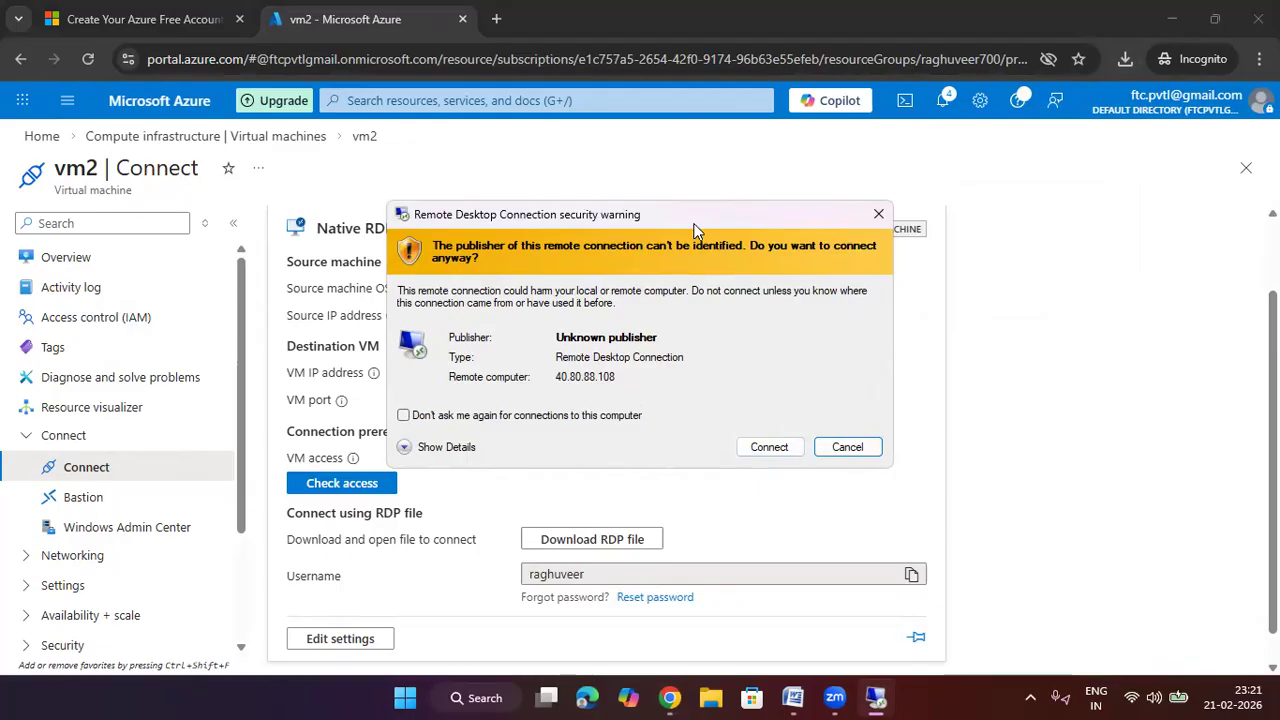
left_click_drag(752, 214, 1090, 191)
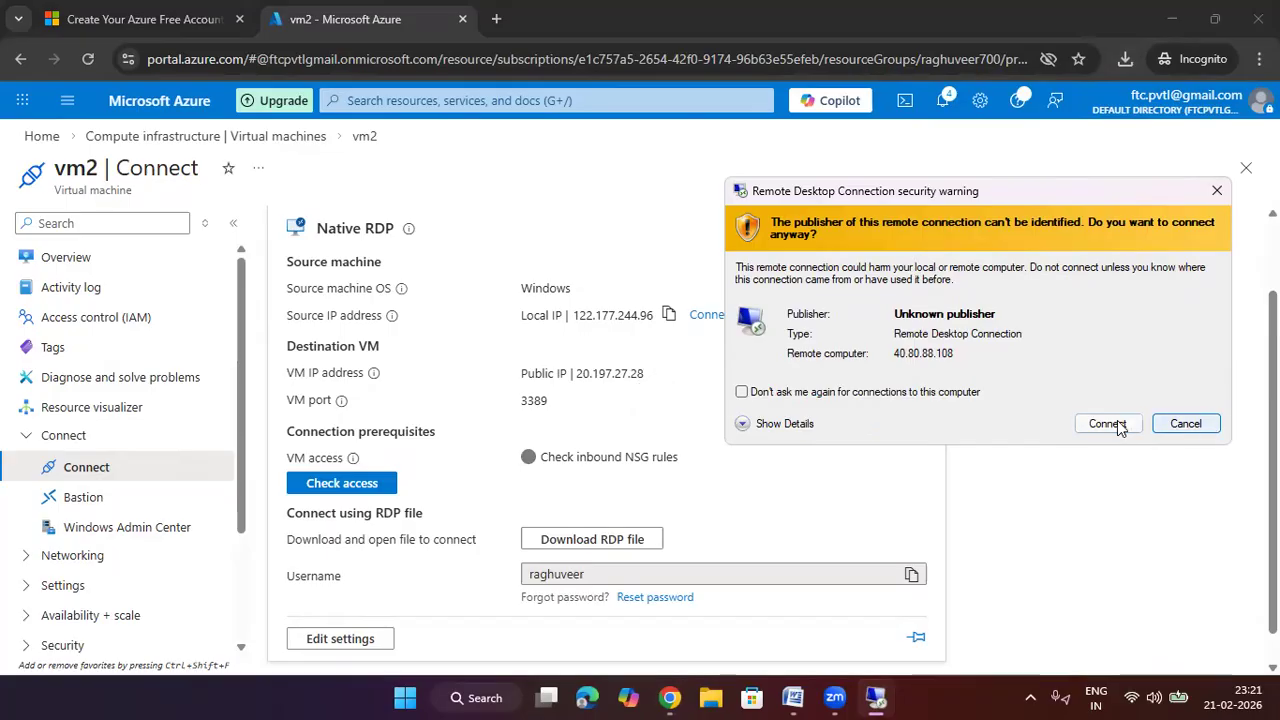
left_click(1218, 188)
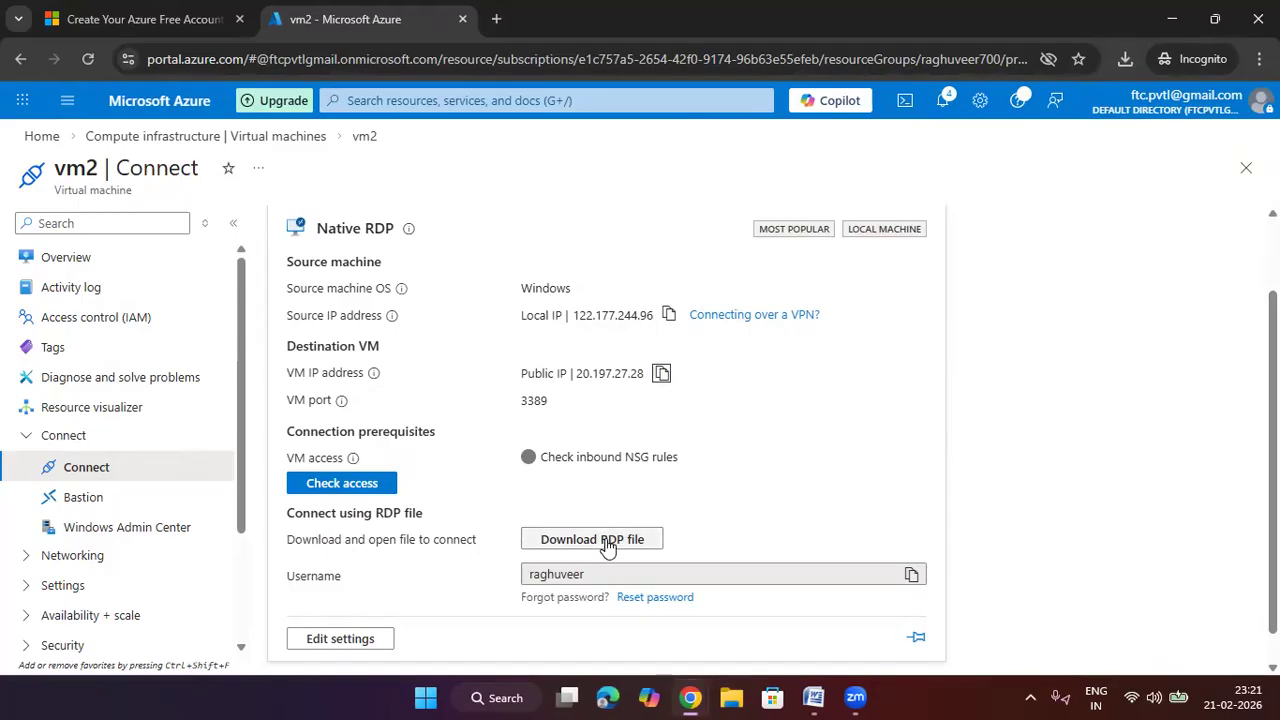
Save vm2.rdp to Downloads, open it from recent downloads, and move the security warning aside
left_click(628, 543)
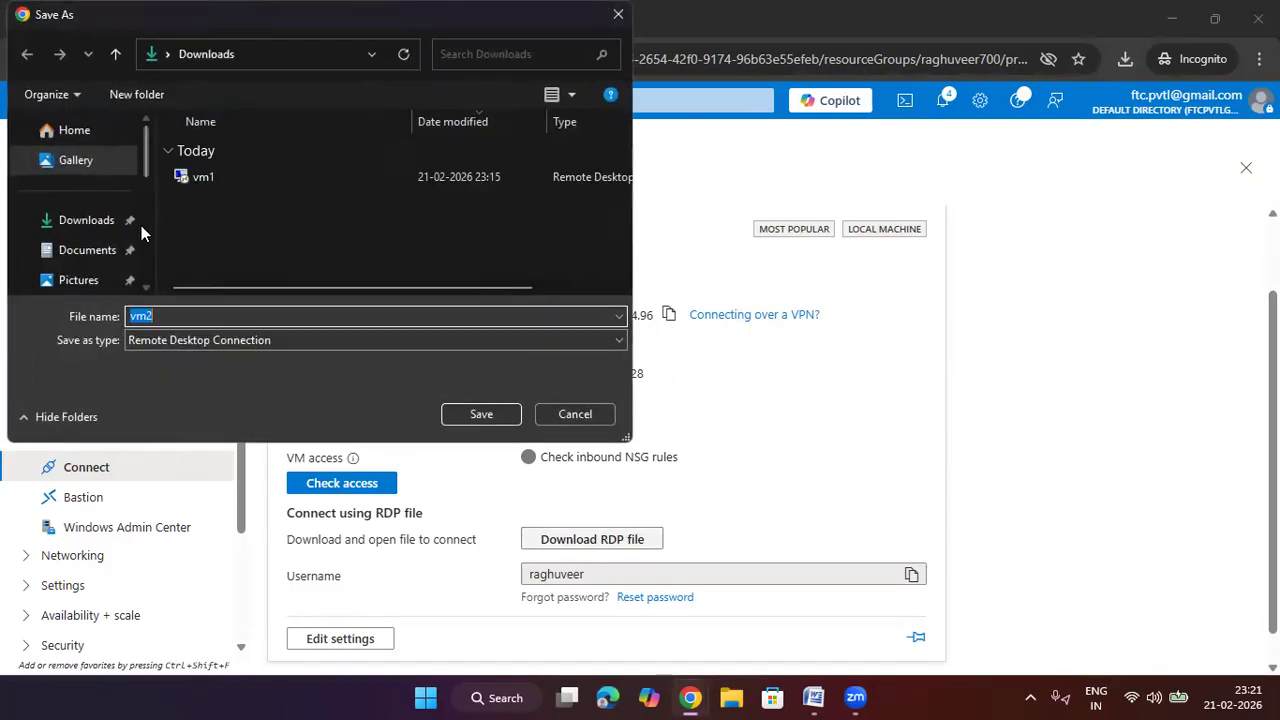
left_click(113, 228)
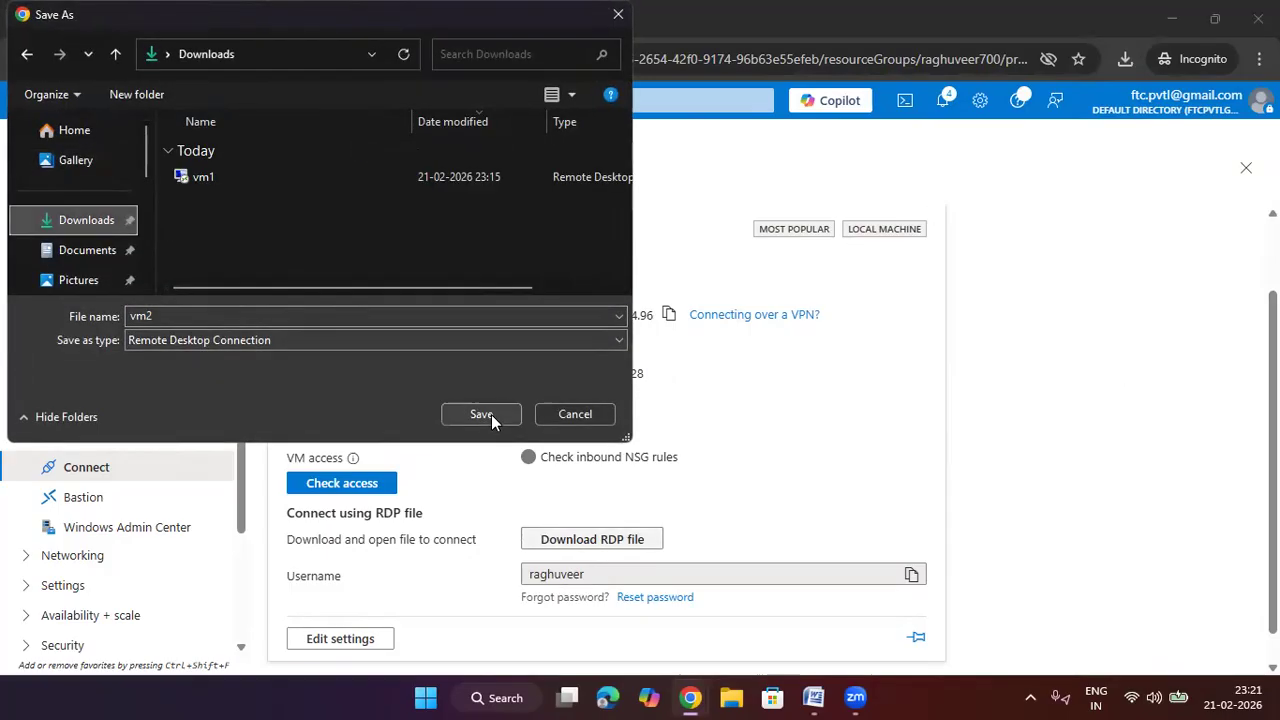
left_click(489, 418)
left_click(1125, 59)
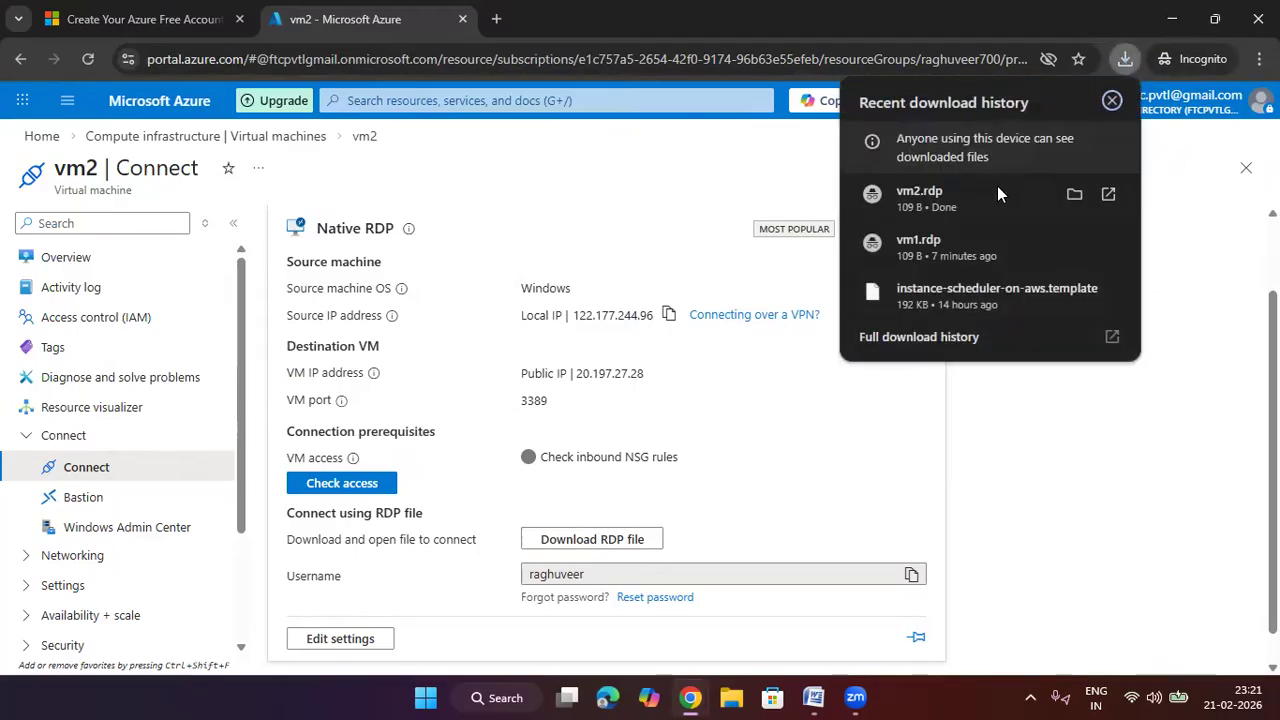
left_click(984, 201)
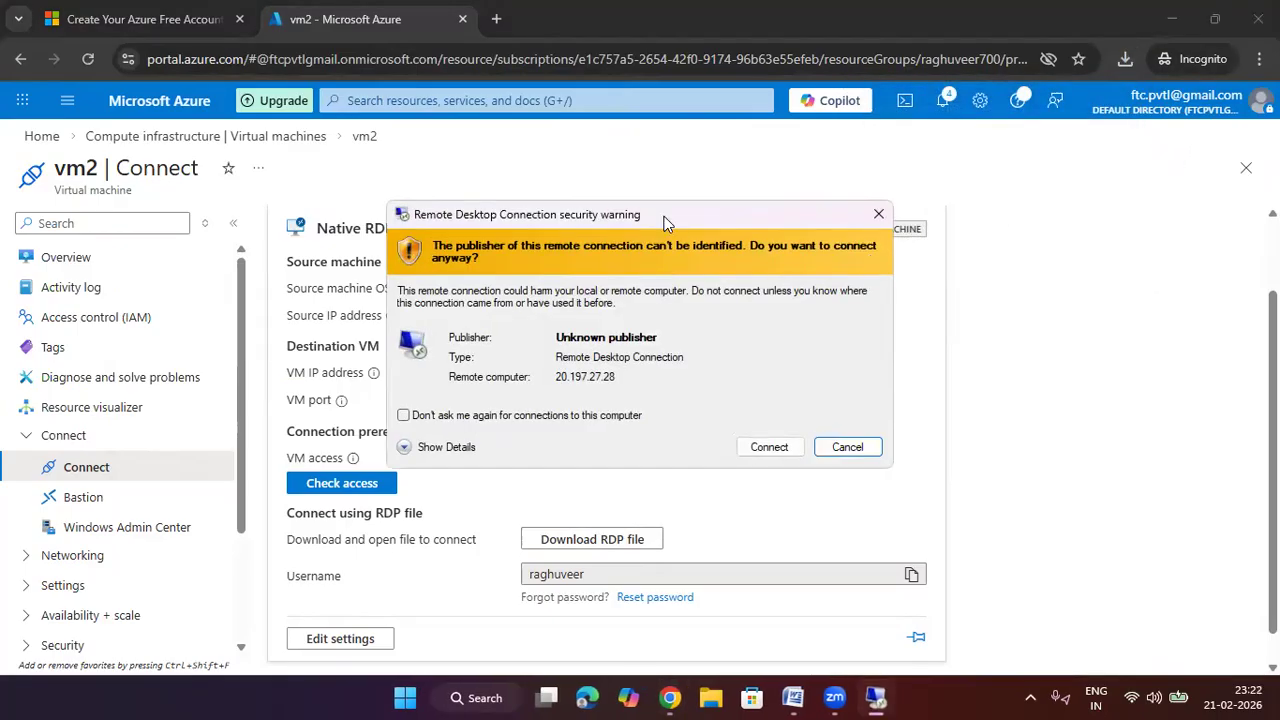
left_click_drag(673, 218, 967, 225)
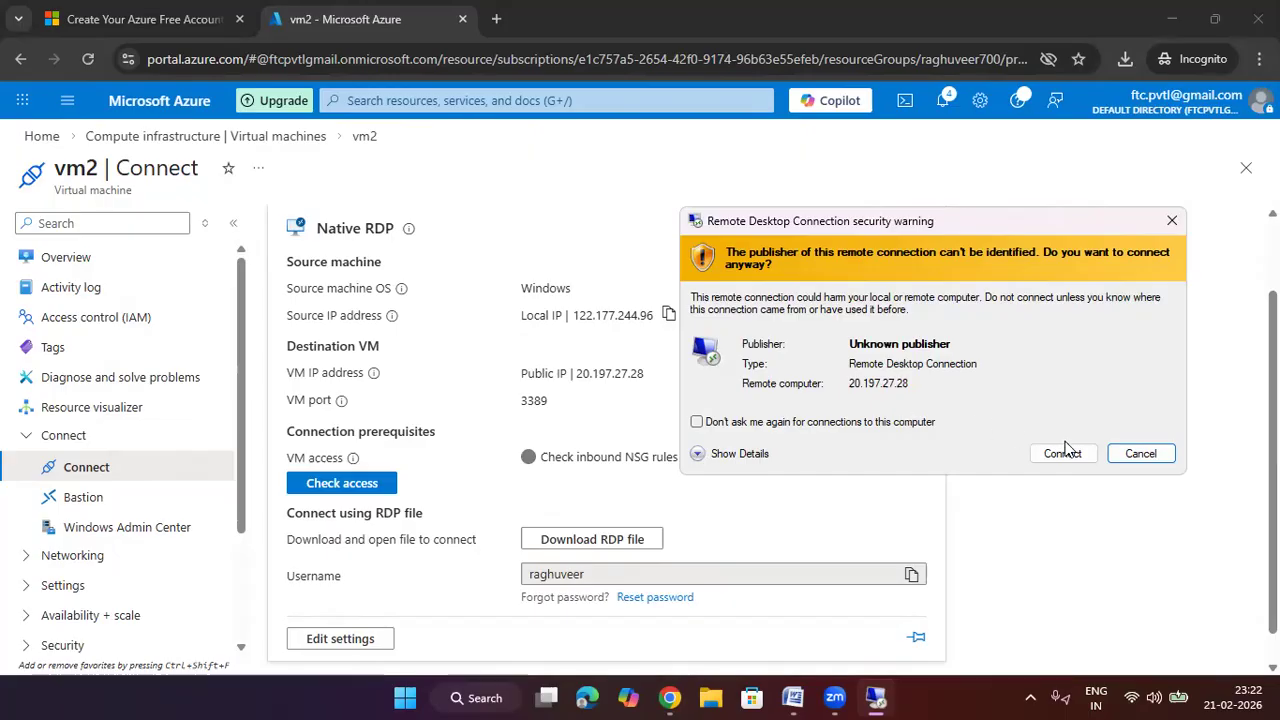
Cancel the vm2 connection and open the raghuveer700 resource group to review its 11 resources
left_click(1140, 454)
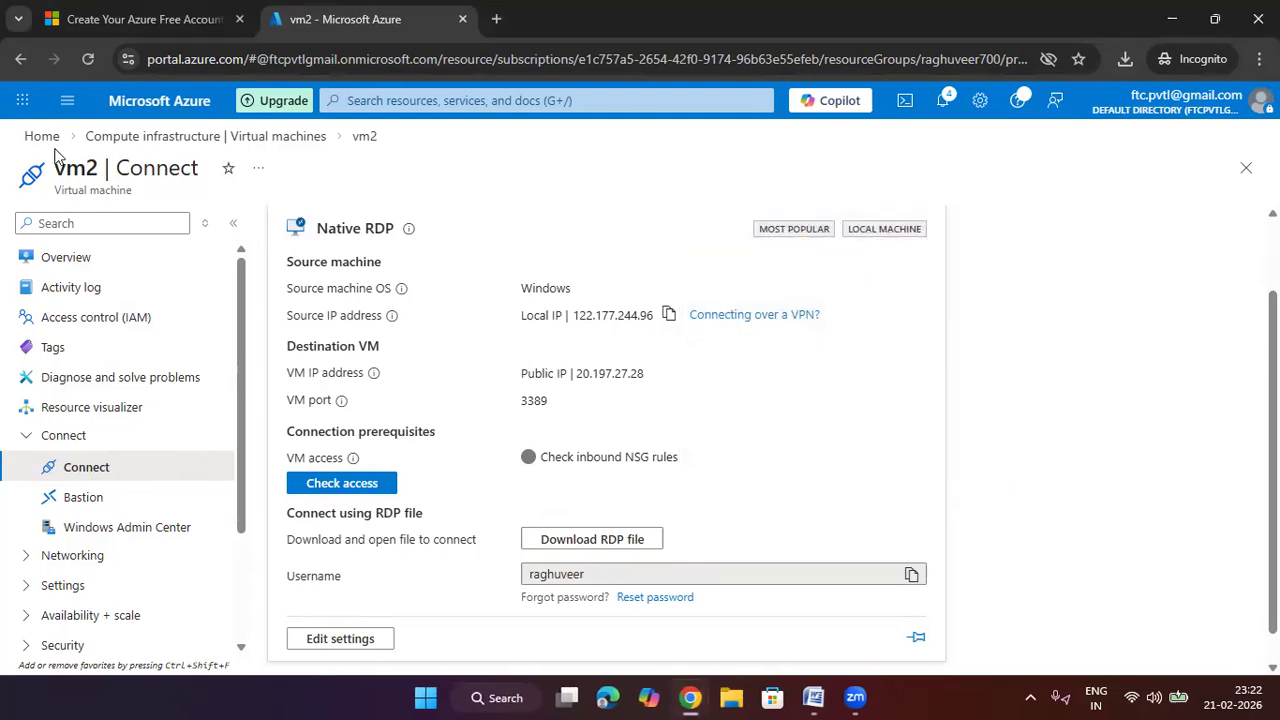
left_click(42, 136)
left_click(489, 238)
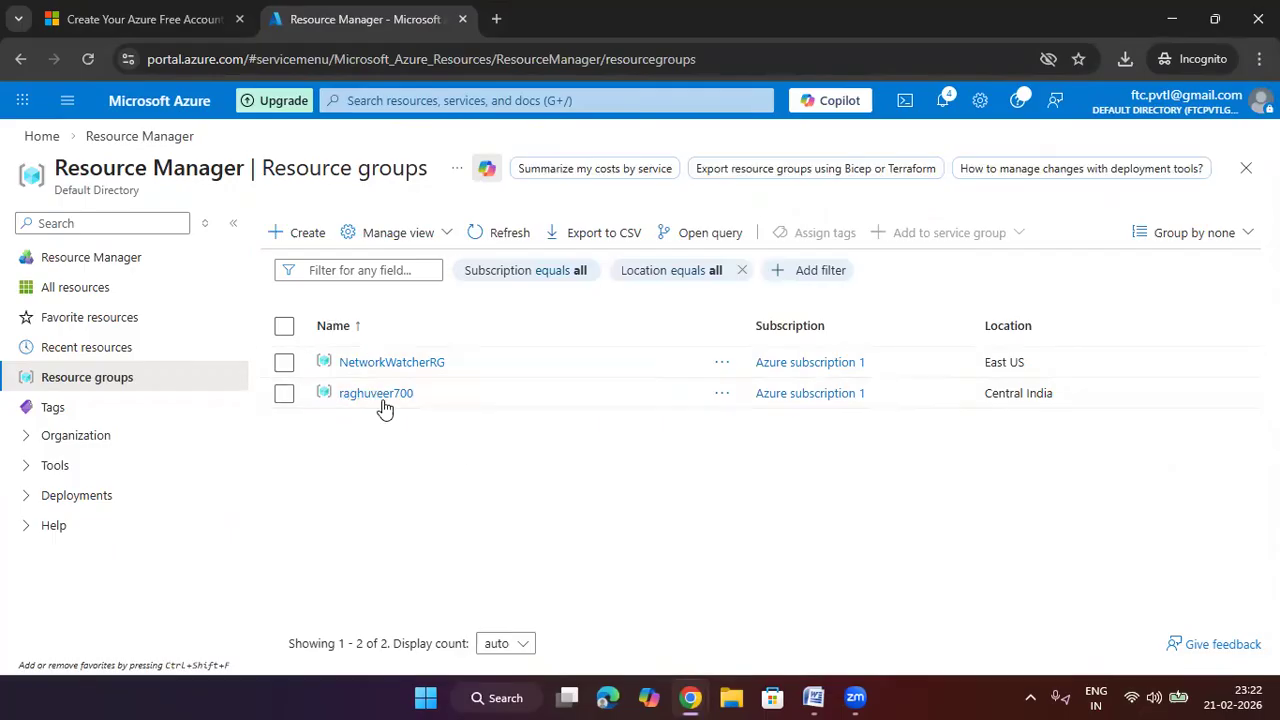
left_click(376, 395)
scroll(394, 420, "down", 1)
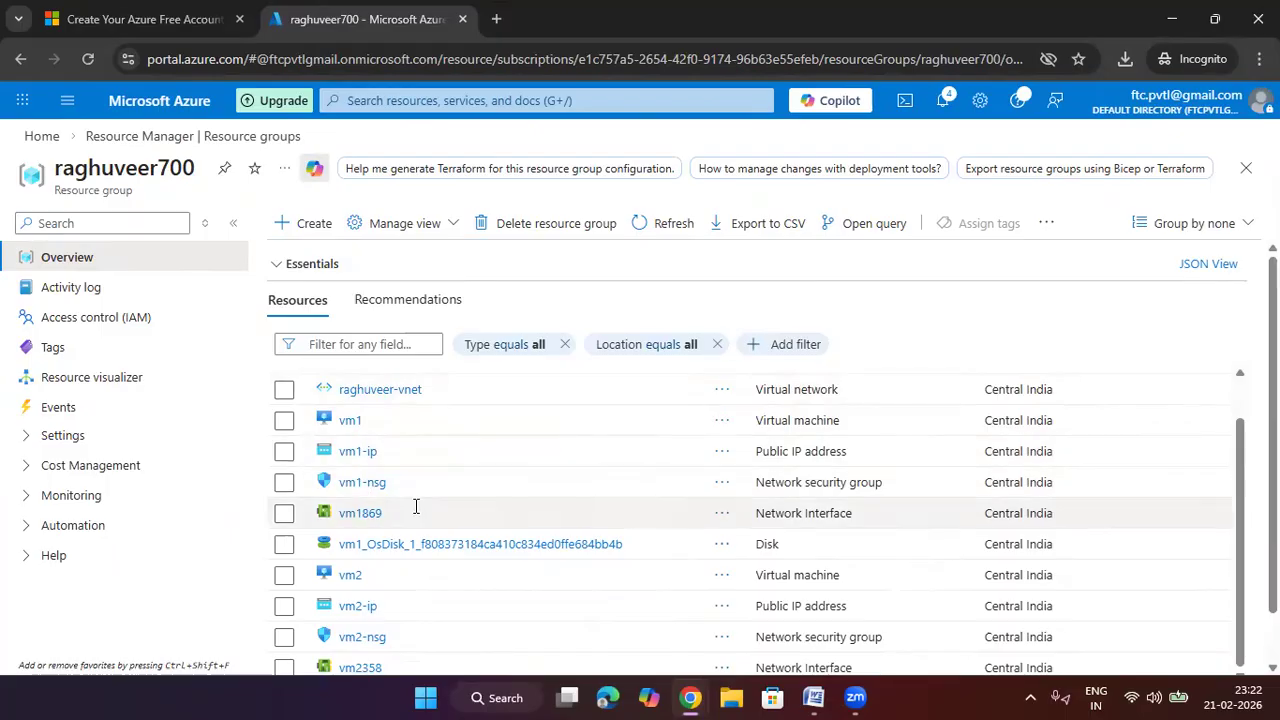
scroll(411, 558, "down", 1)
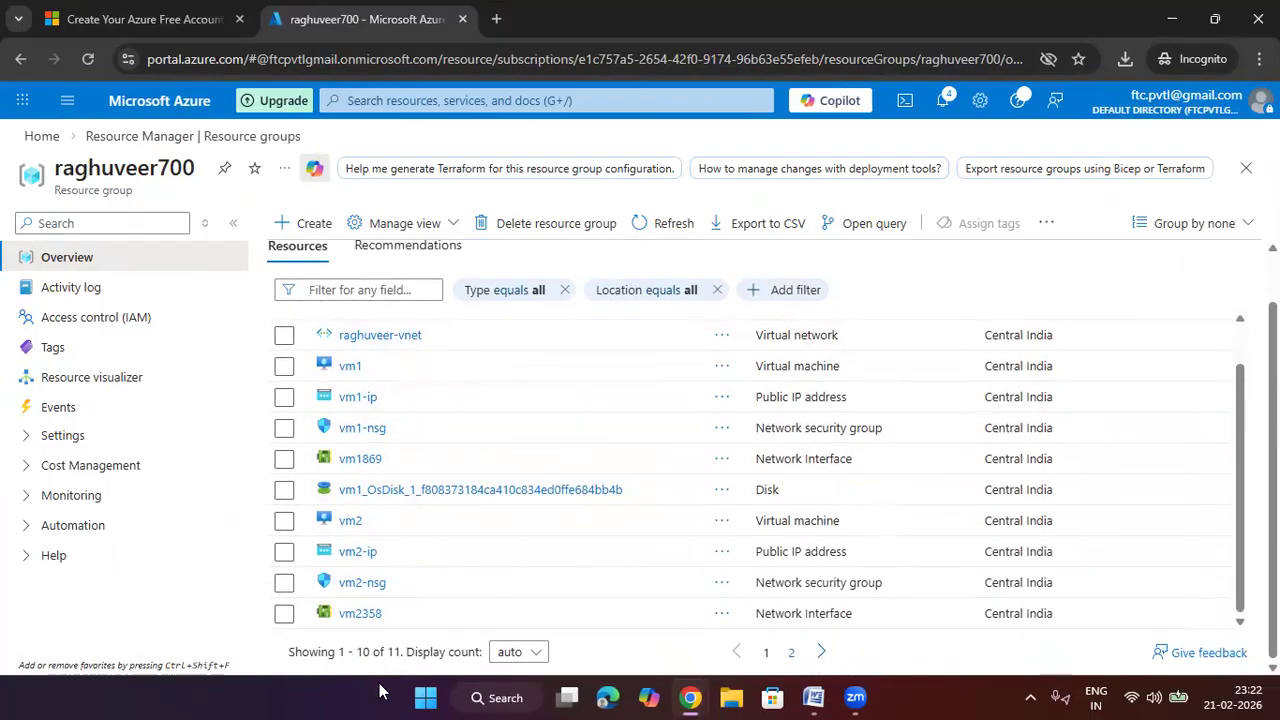
scroll(437, 571, "up", 1)
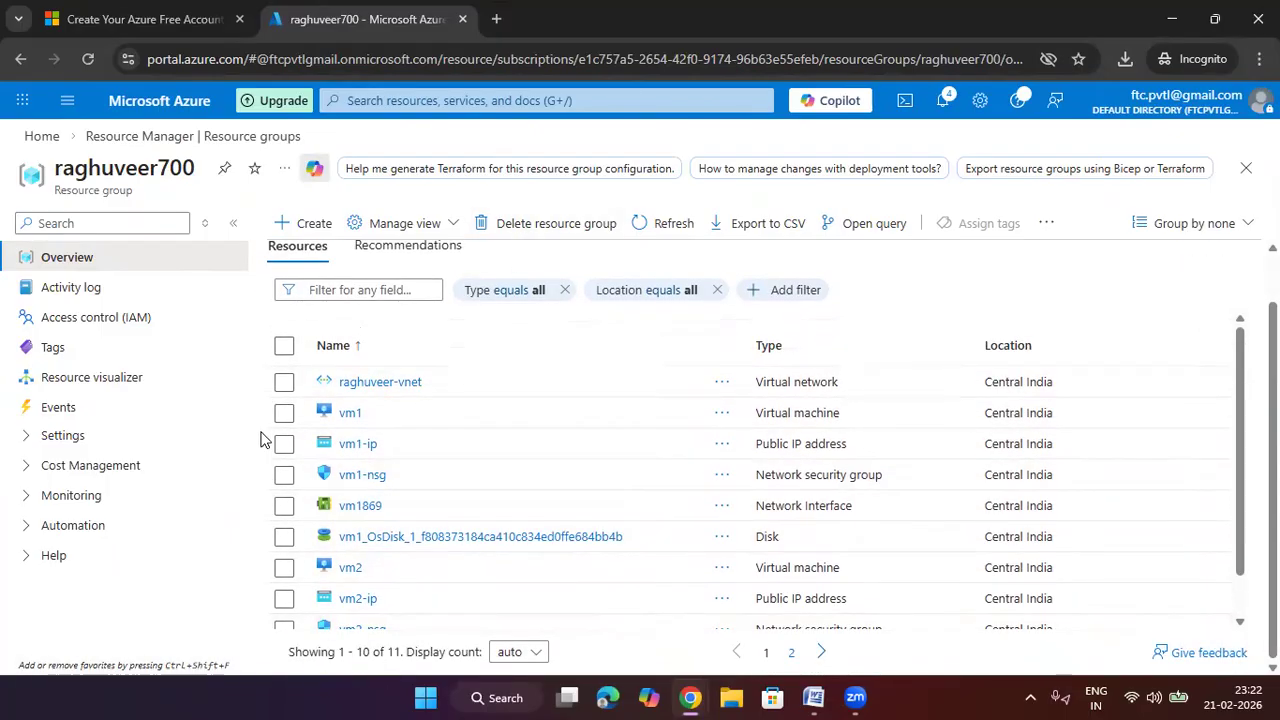
Delete resource group raghuveer700 with force delete for VMs, pasting its name to confirm
left_click(540, 224)
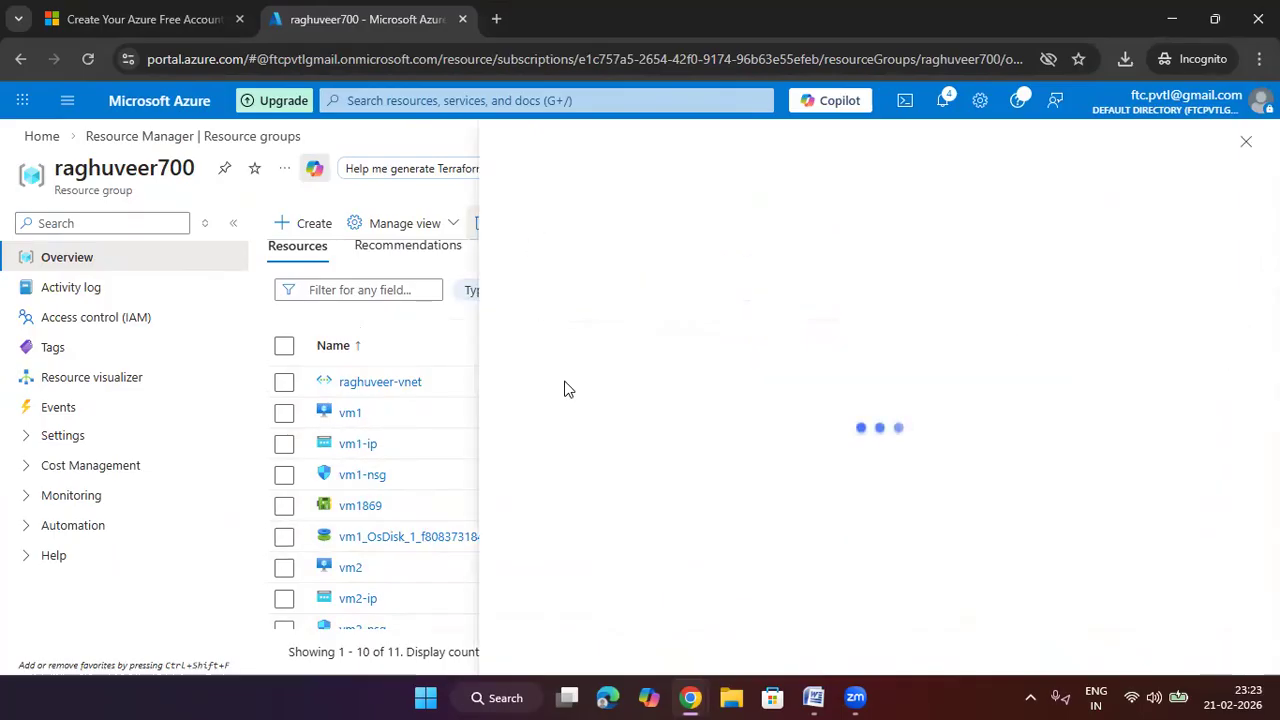
left_click(507, 537)
left_click(592, 590)
key("ctrl+v")
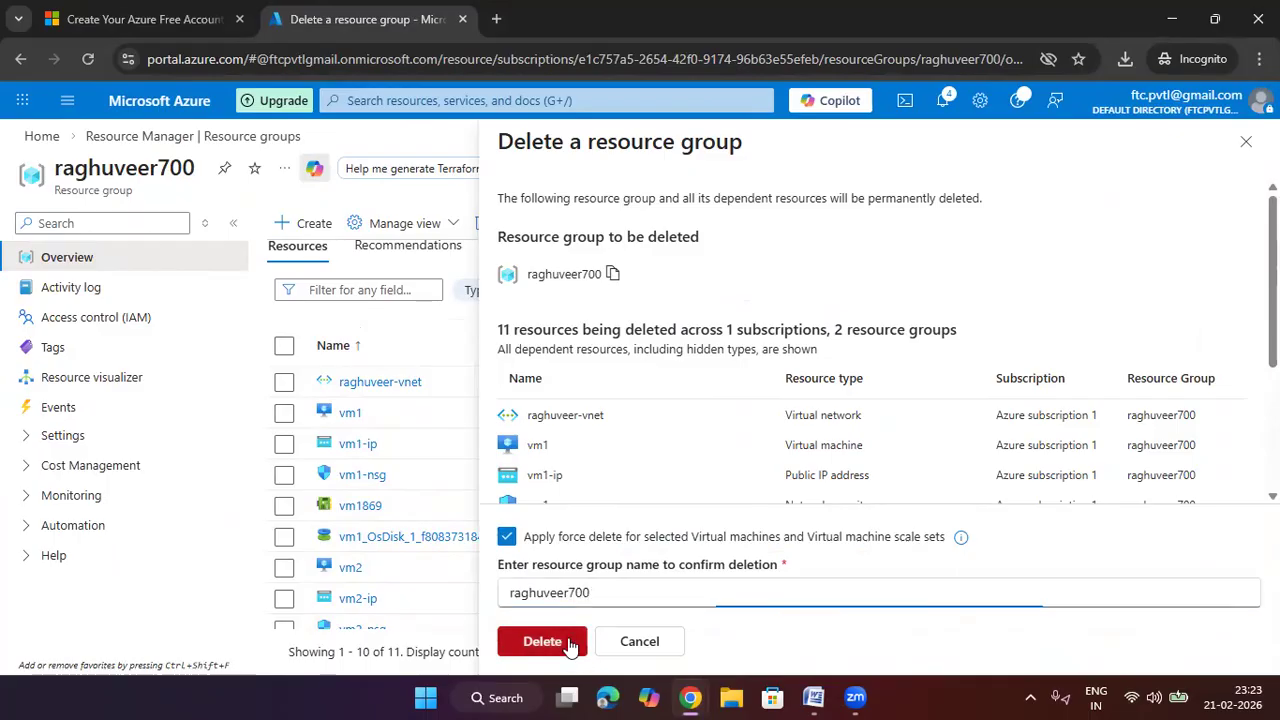
left_click(572, 643)
left_click(860, 494)
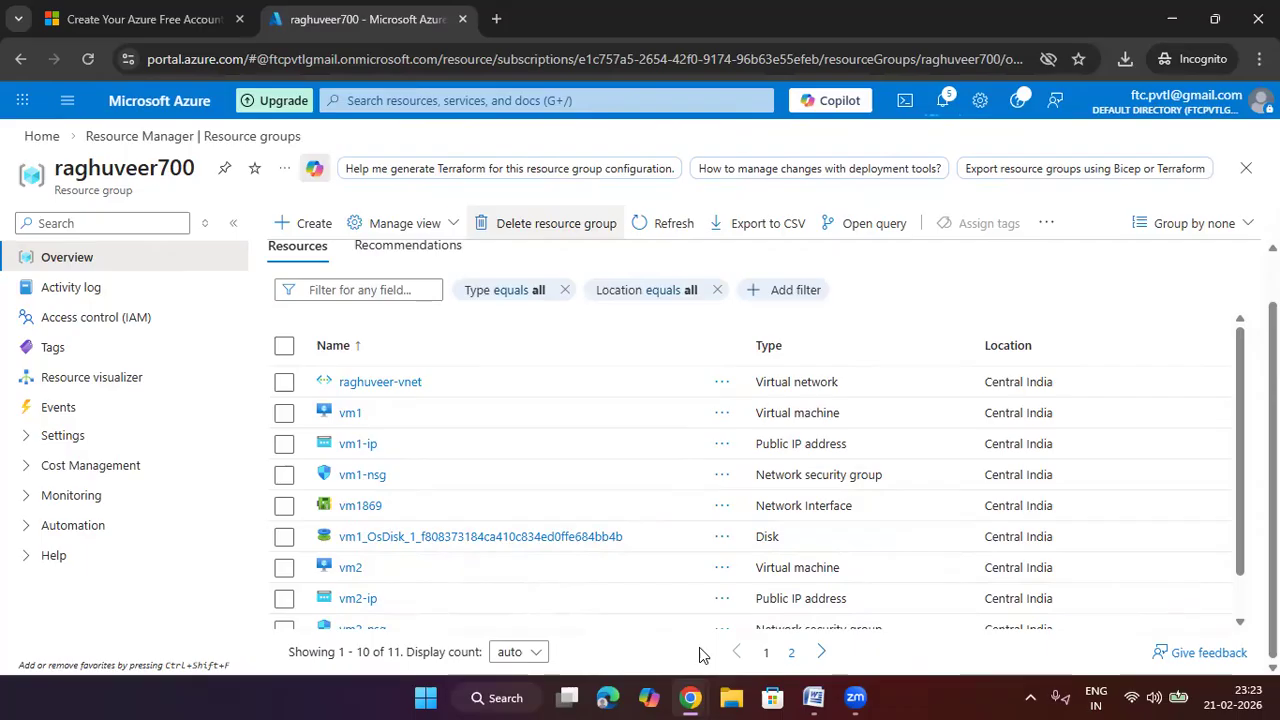
left_click(700, 648)
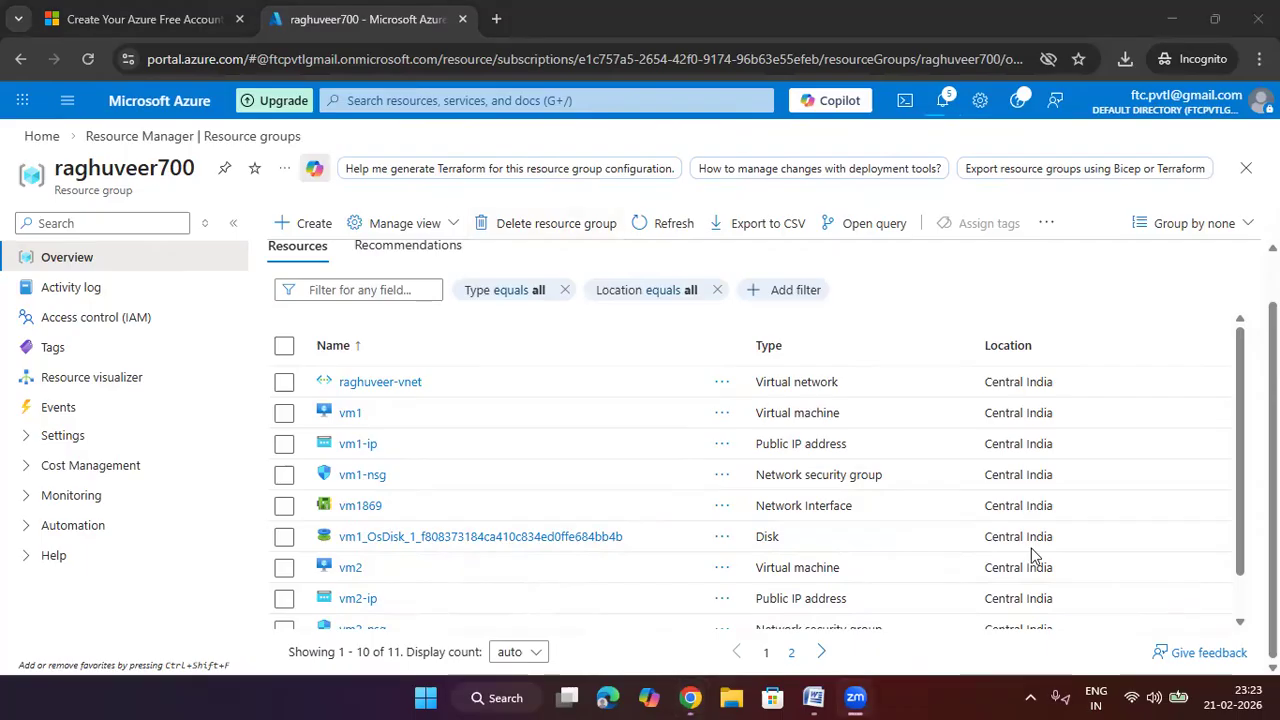